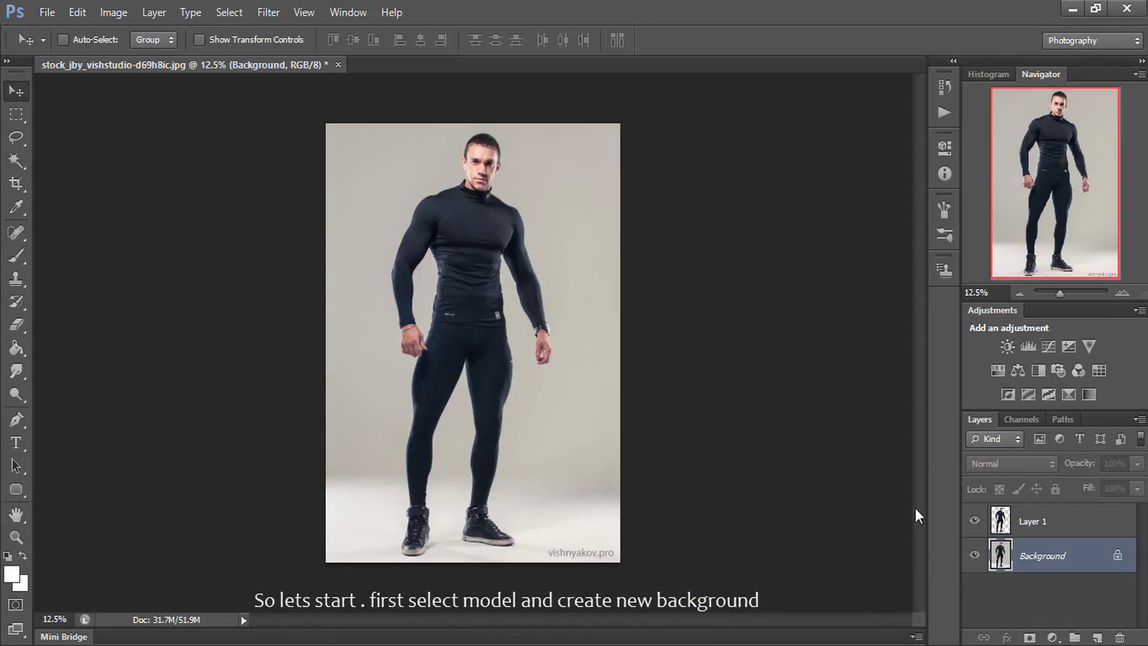
Step: Hide the grey Background, add an empty Layer 2 and choose bright blue as foreground colour
click(974, 556)
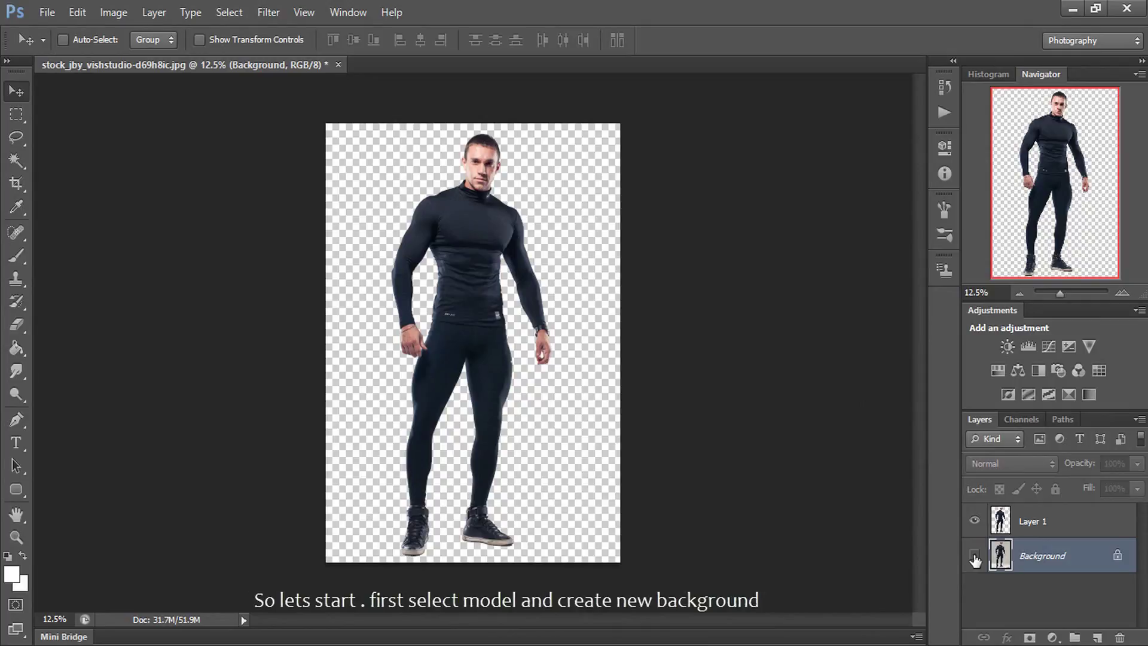
click(1096, 637)
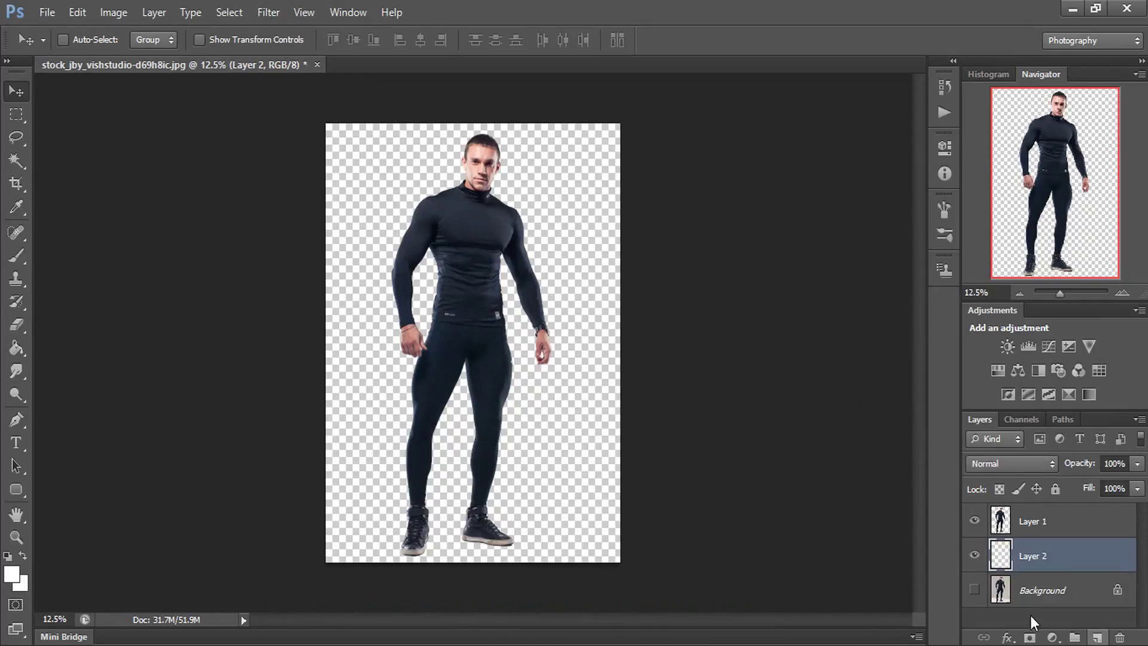
click(16, 348)
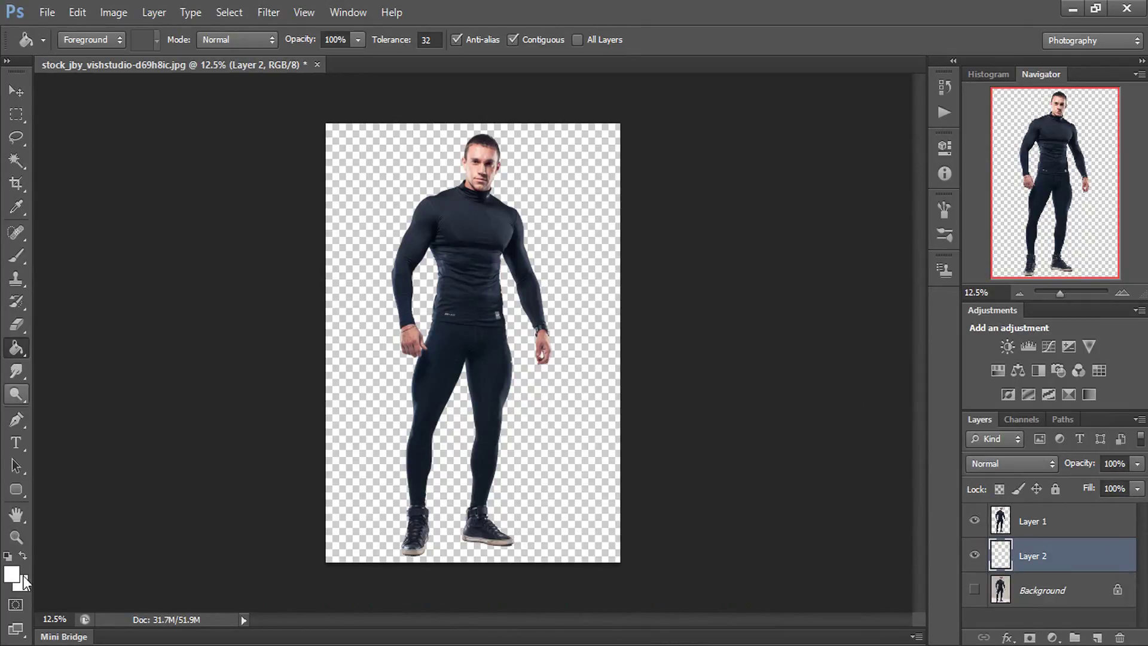
click(13, 575)
drag(525, 198, 530, 172)
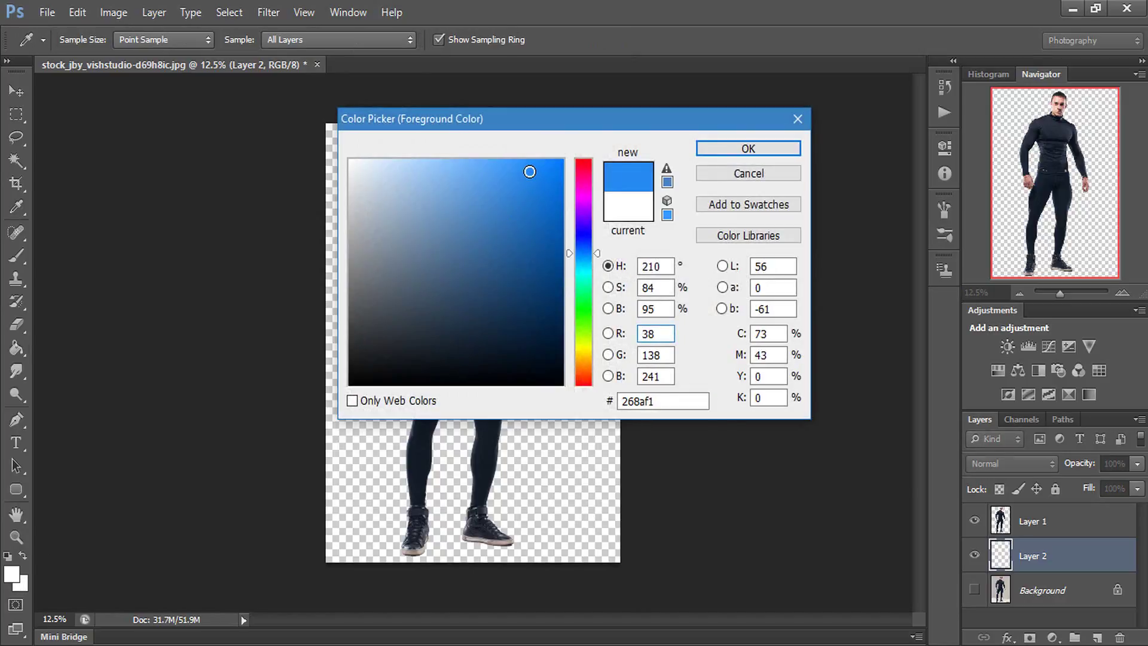
key(Return)
Step: Fill Layer 2 with the blue and reselect the Layer 1 cut-out of the man
click(355, 358)
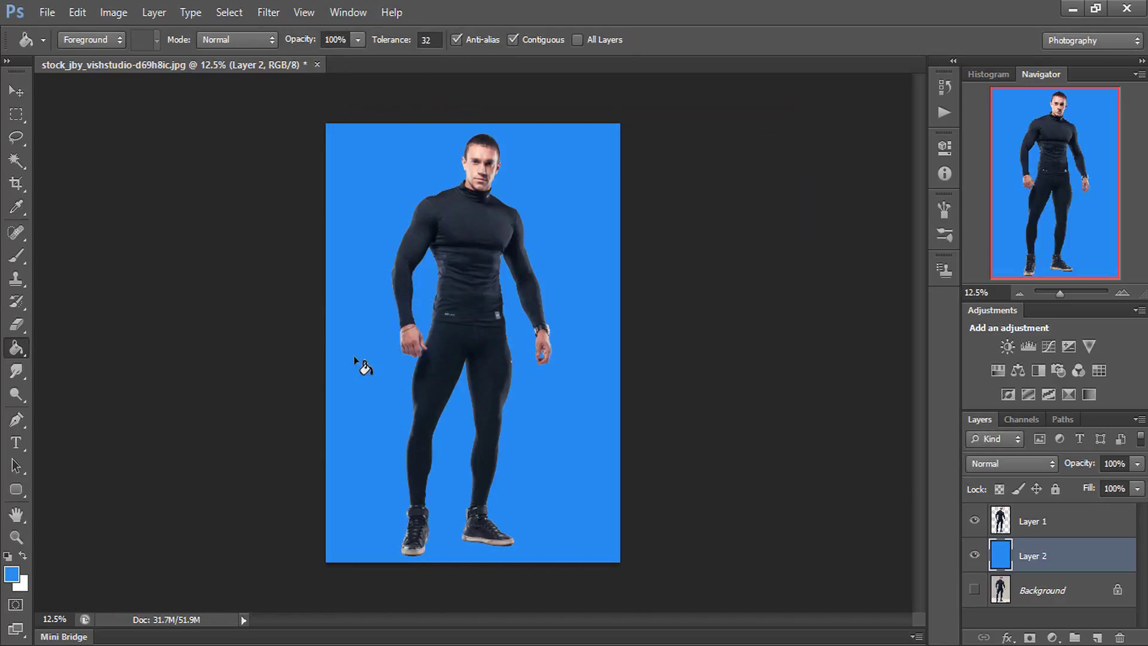
click(1029, 523)
click(12, 92)
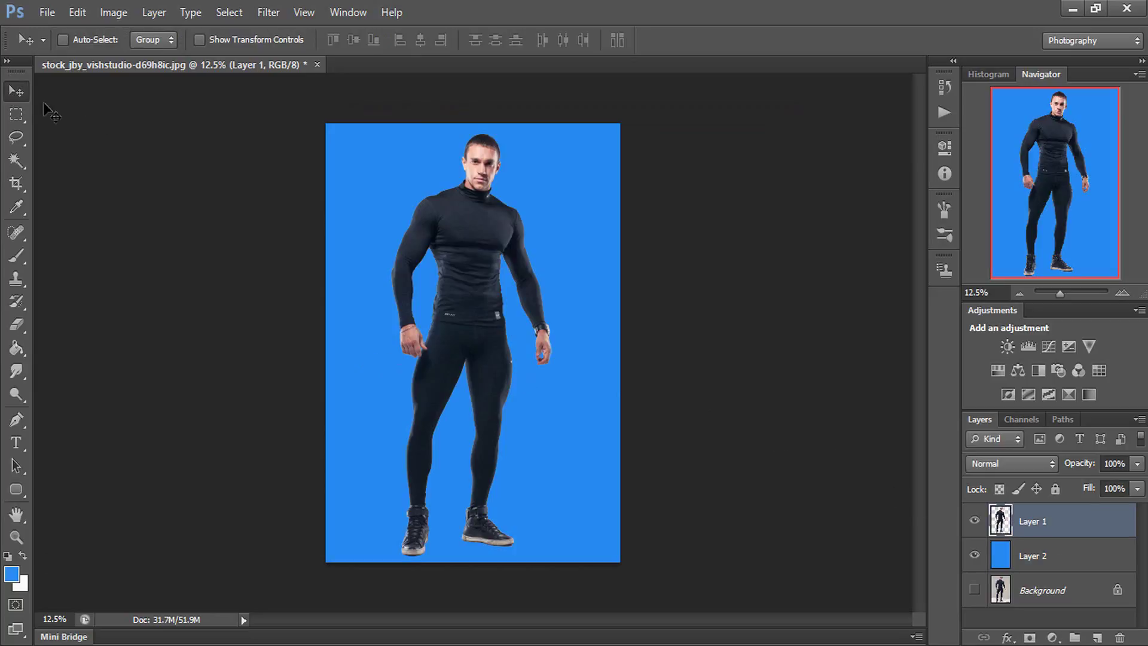
Step: Shrink the man to about 85% and shift him up and to the left
key(ctrl+t)
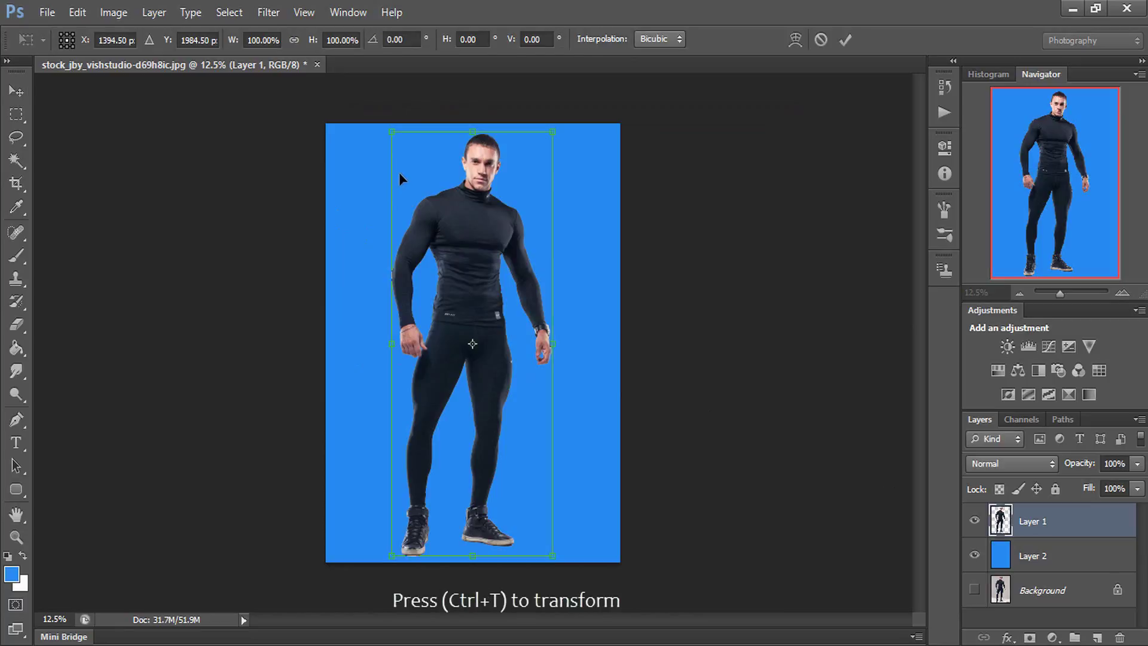
drag(389, 136, 413, 210)
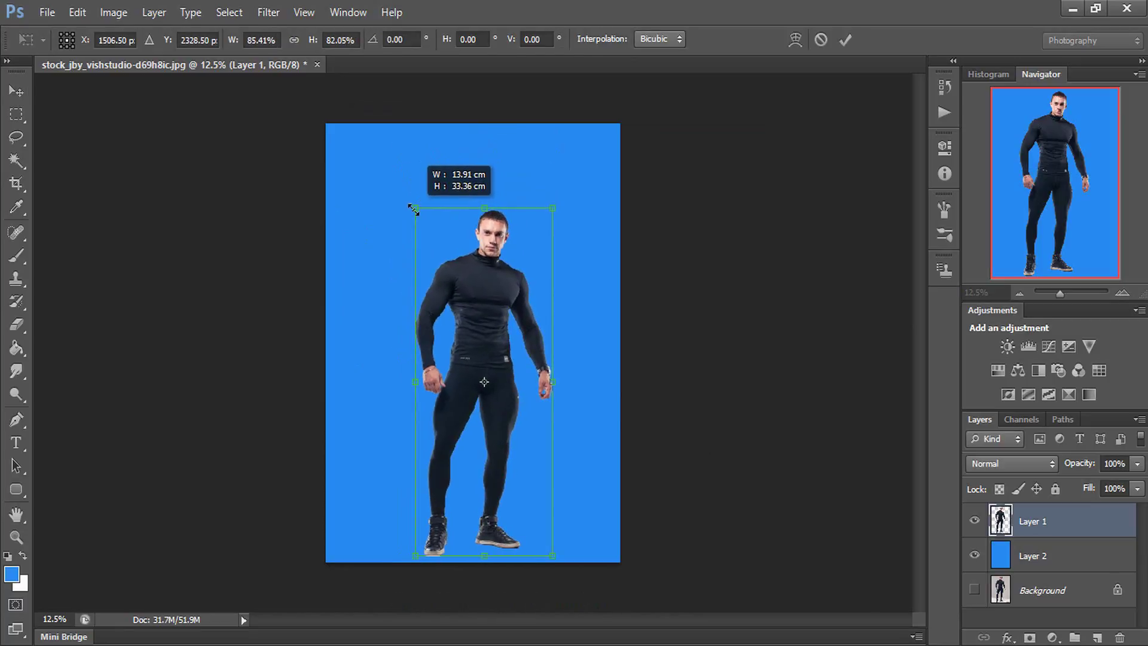
drag(493, 286, 482, 270)
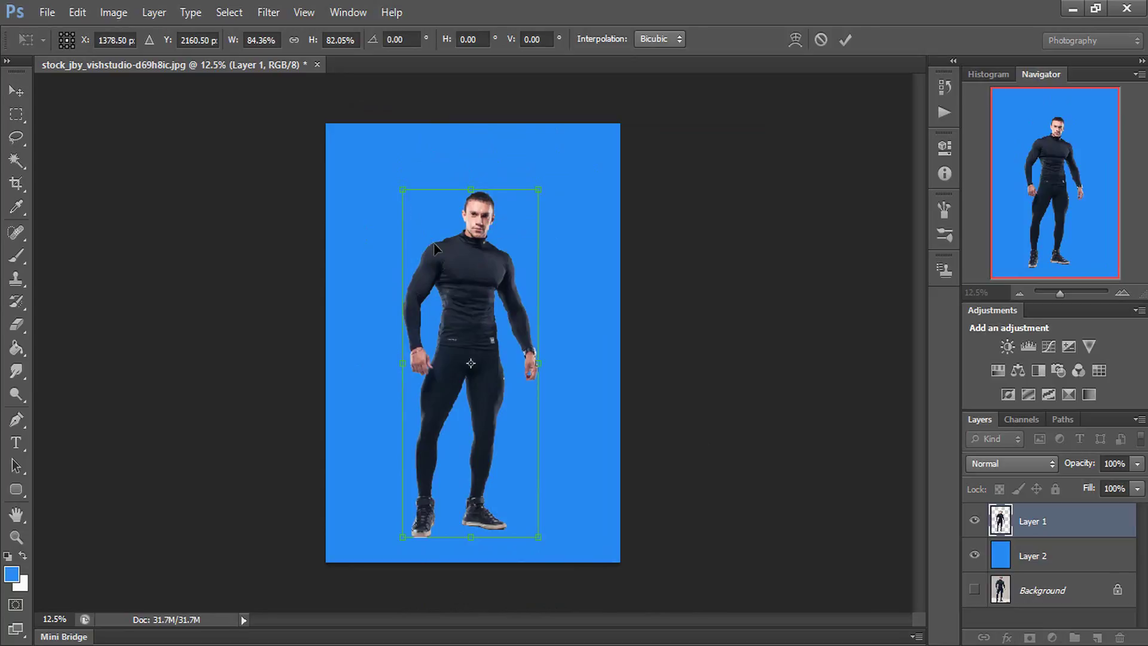
key(Return)
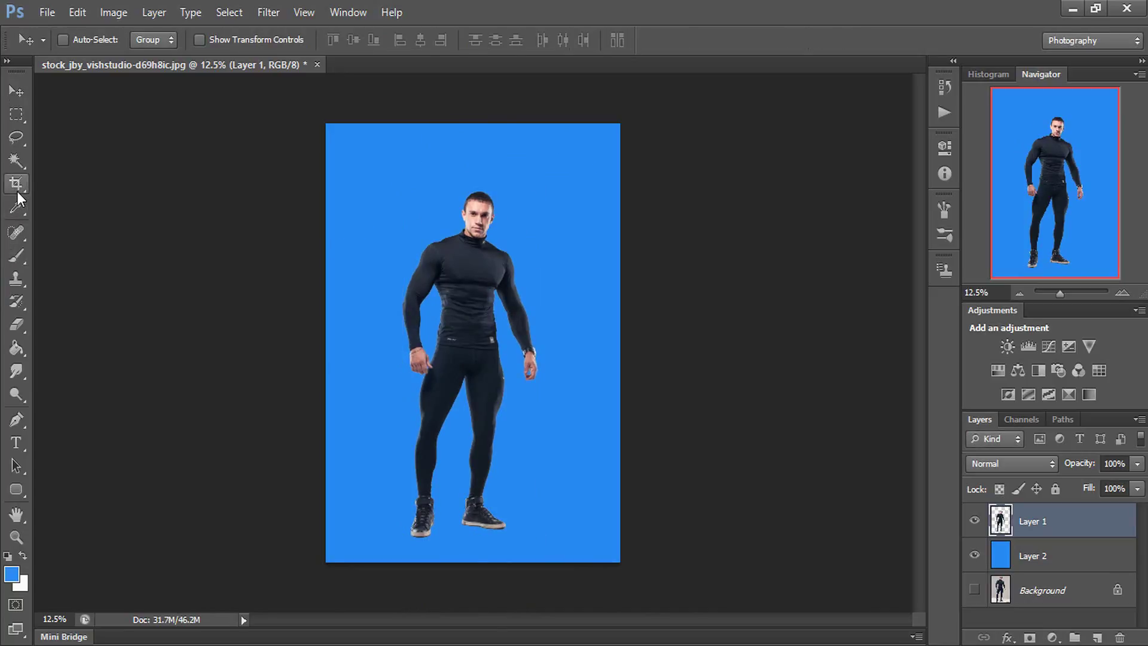
Step: Extend the canvas upward and left, then stretch blue Layer 2 to cover it
click(16, 184)
drag(328, 127, 322, 115)
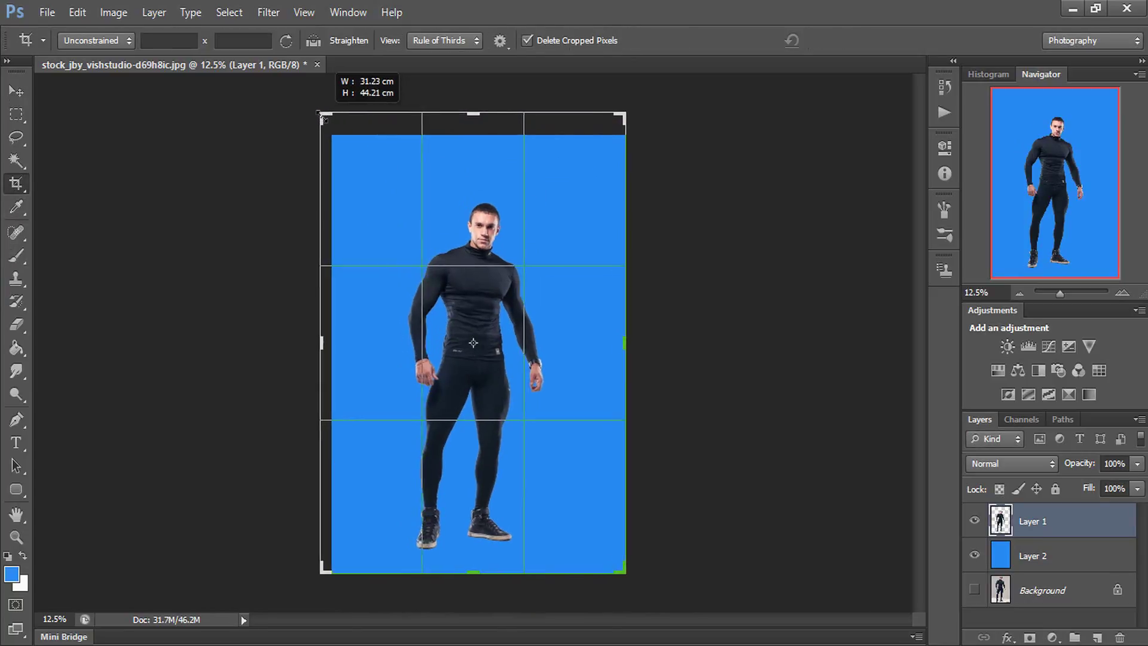
key(Return)
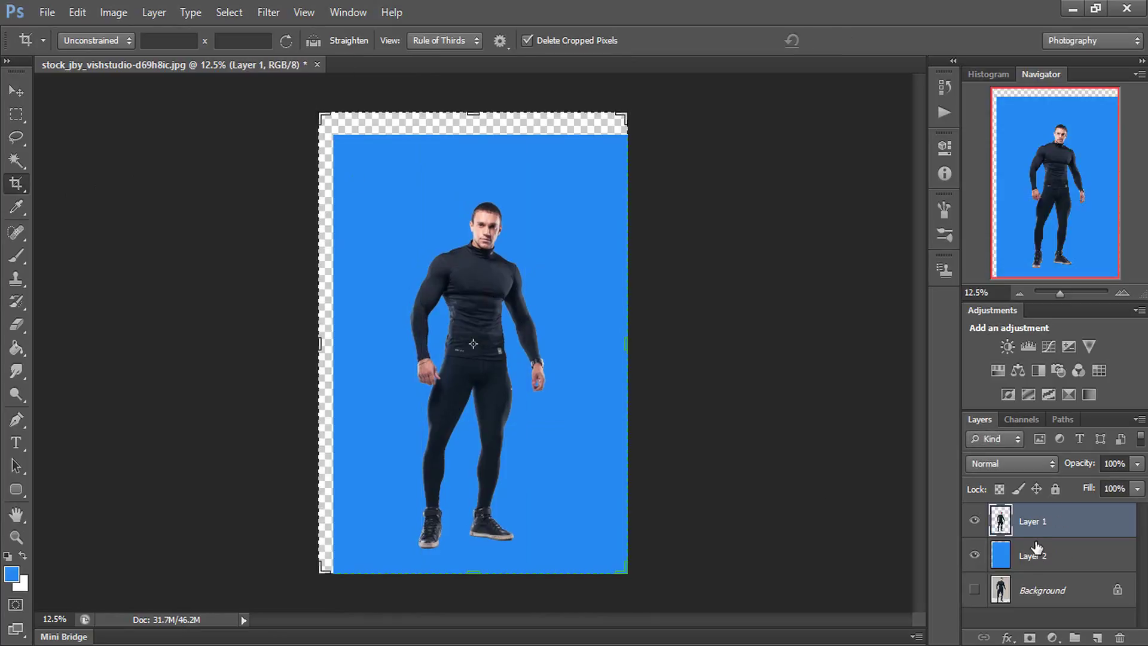
click(1036, 555)
key(ctrl+t)
drag(333, 135, 318, 112)
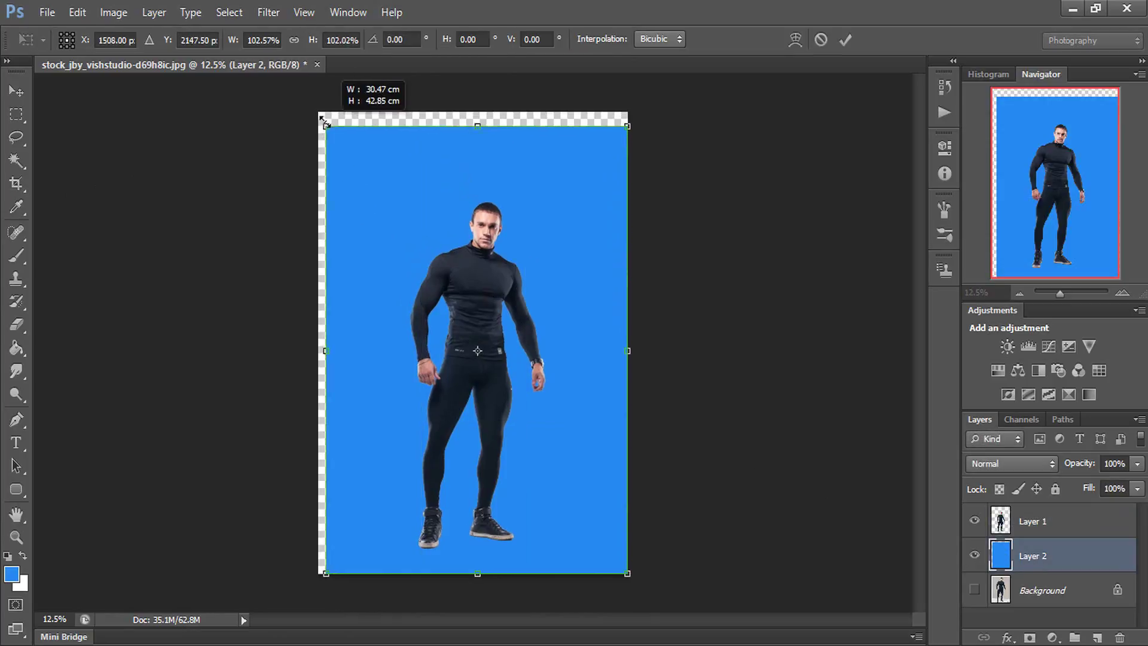
key(Return)
Step: Nudge the Layer 1 cut-out of the man slightly up and left
click(10, 99)
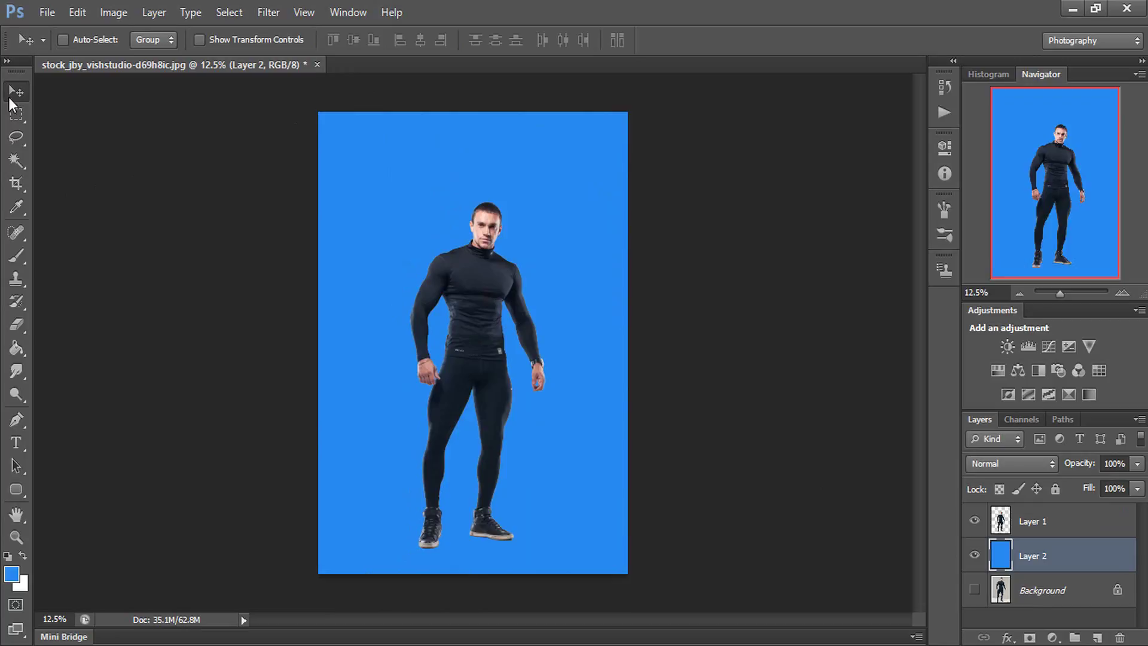
click(1012, 524)
drag(485, 336, 482, 330)
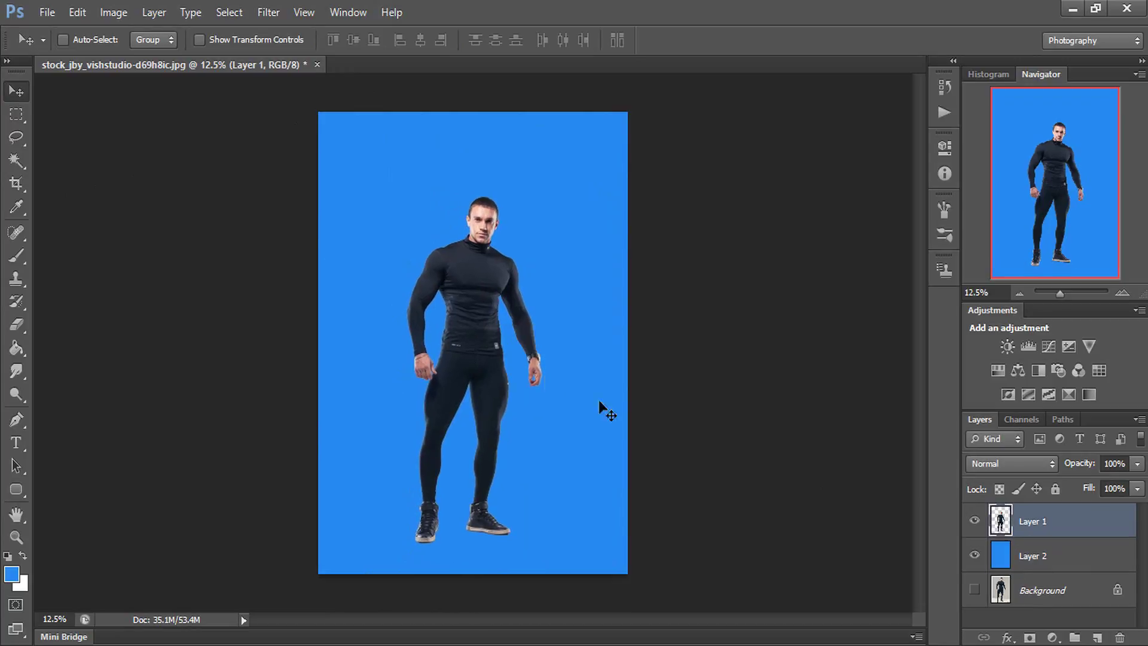
Step: Add an empty Layer 3 above the blue layer, undo it, and reselect Layer 1
click(1066, 568)
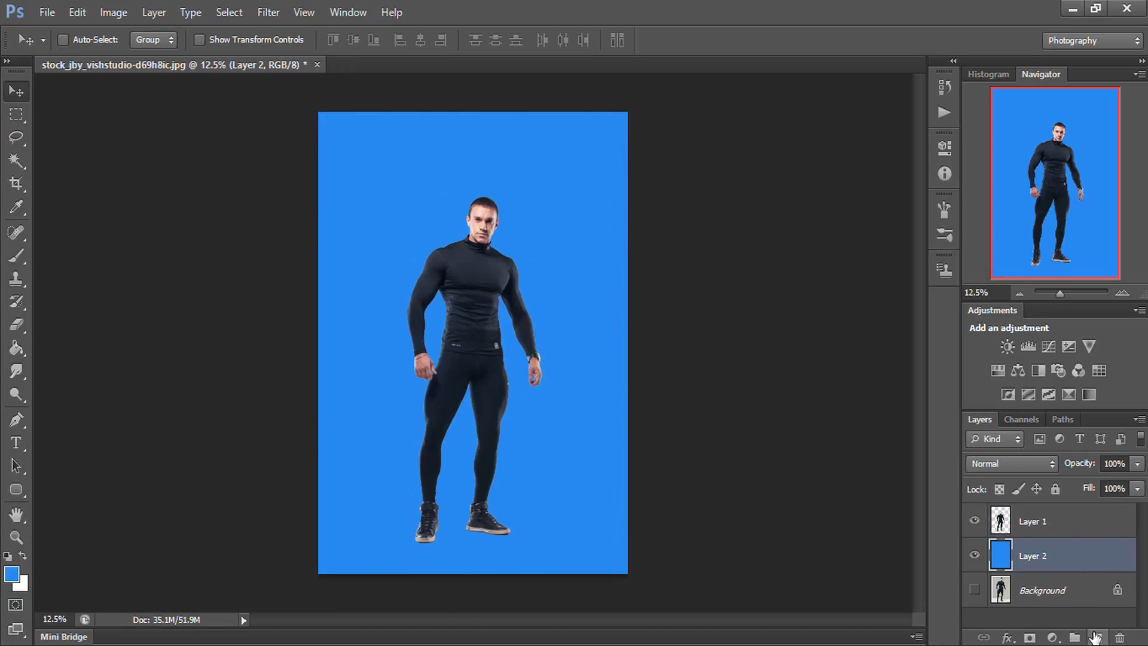
click(1096, 637)
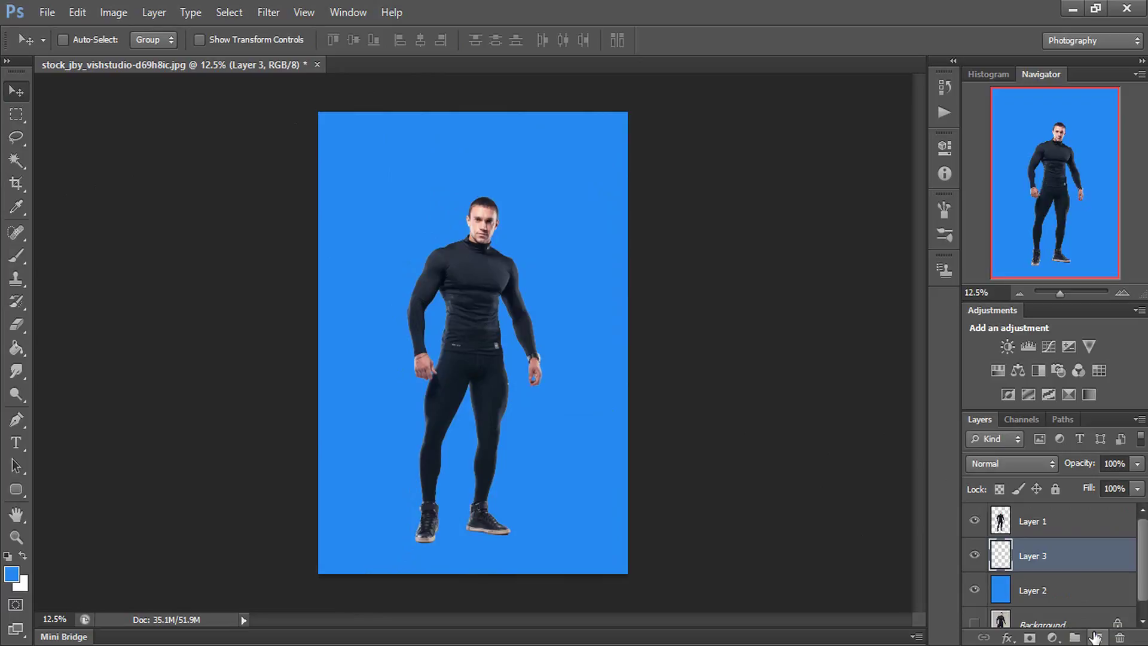
key(ctrl+z)
click(1038, 525)
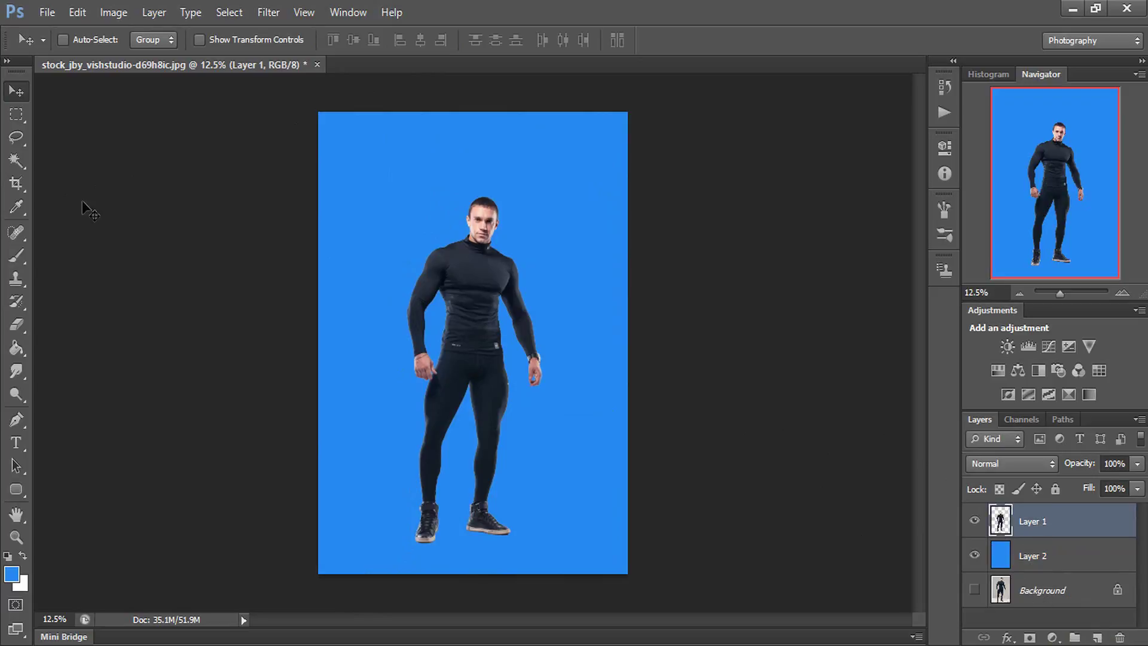
click(16, 113)
key(ctrl+plus)
Step: Quick-select the man's head and face with an enlarged brush, subtracting the neck of his top
key(ctrl+plus)
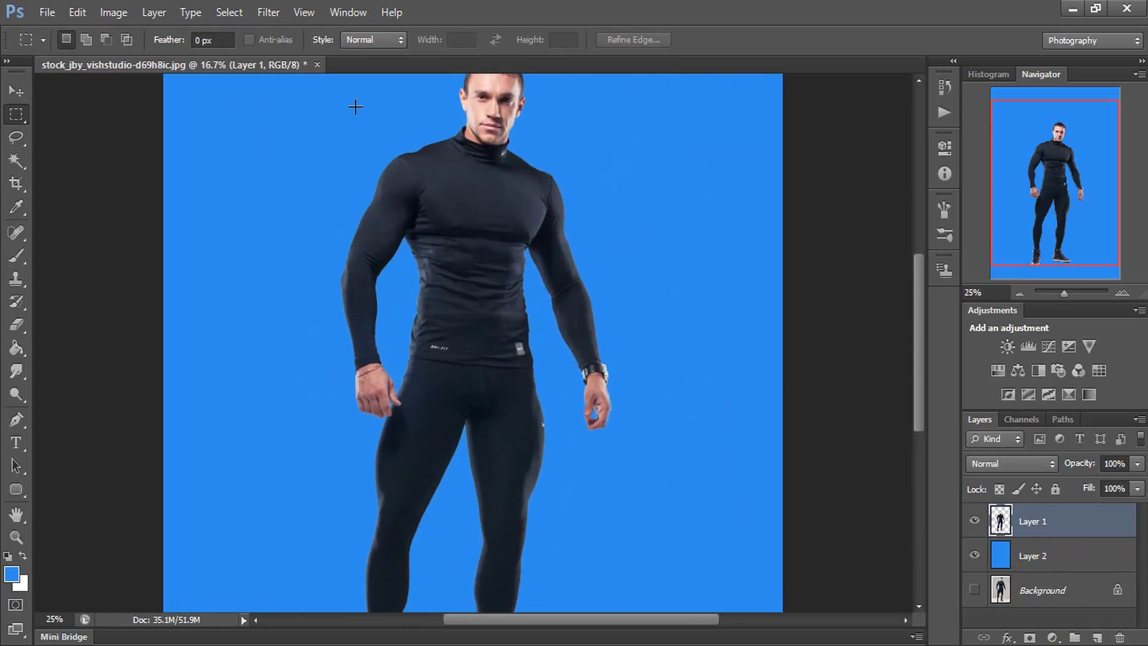
key(ctrl+plus)
scroll(404, 150, up, 3)
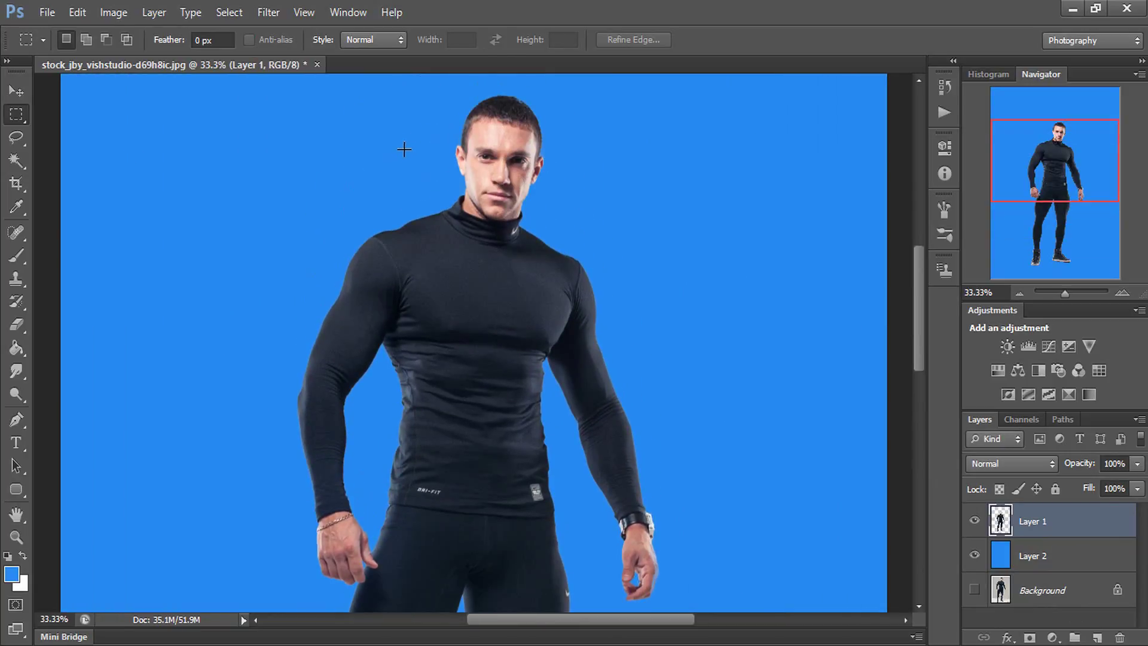
click(11, 162)
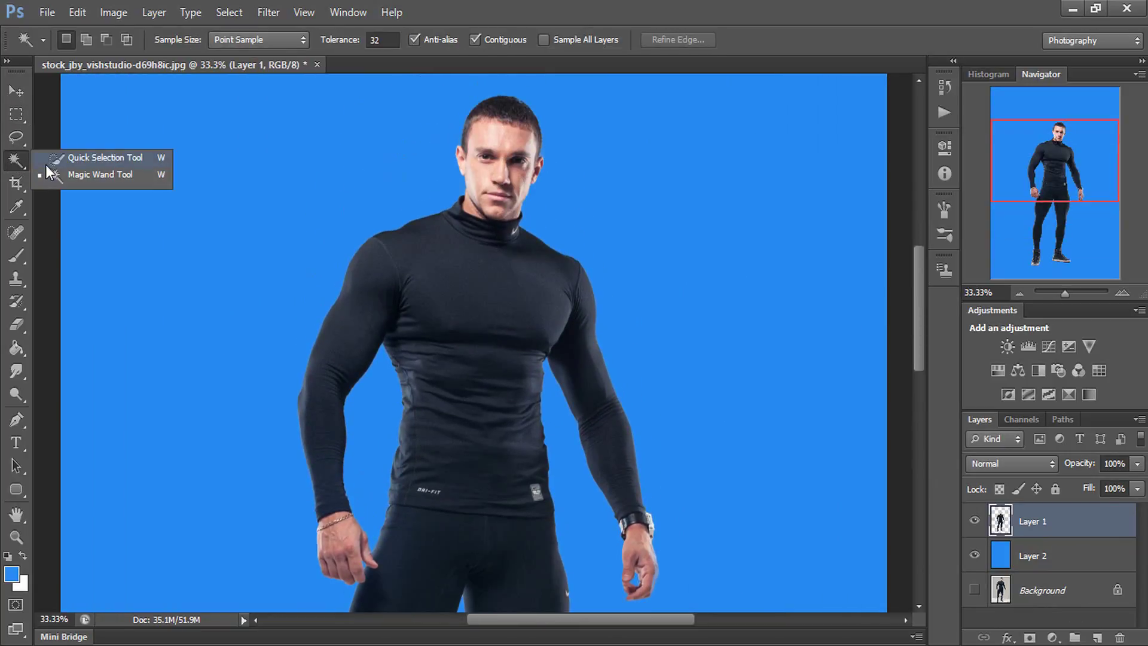
click(96, 158)
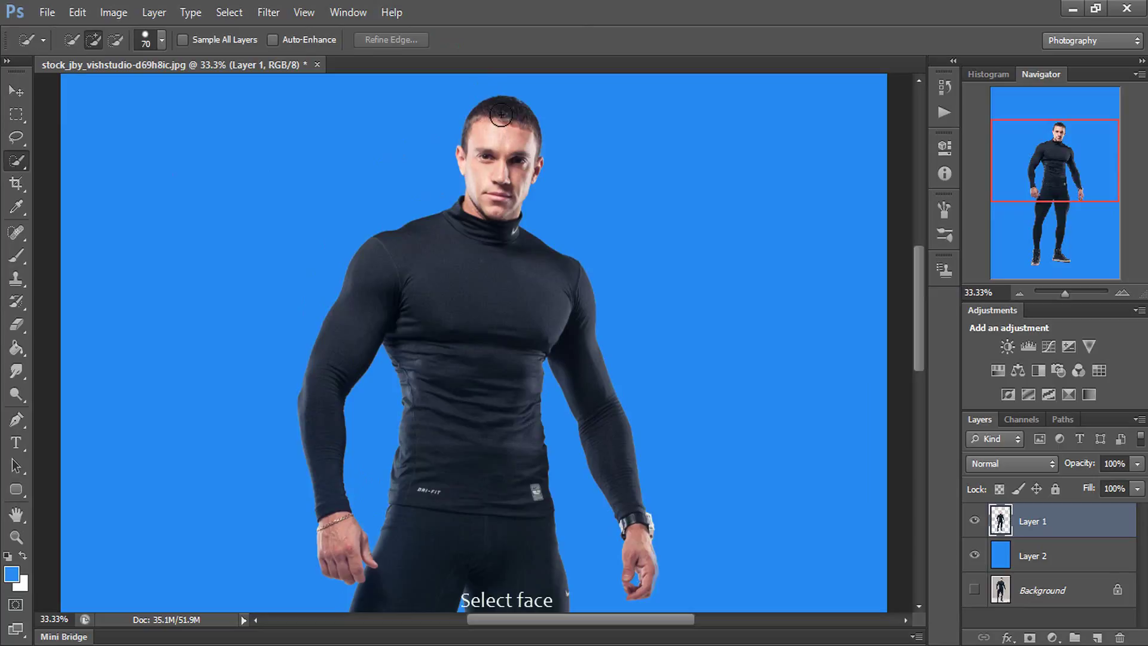
key(bracketright)
drag(501, 114, 504, 205)
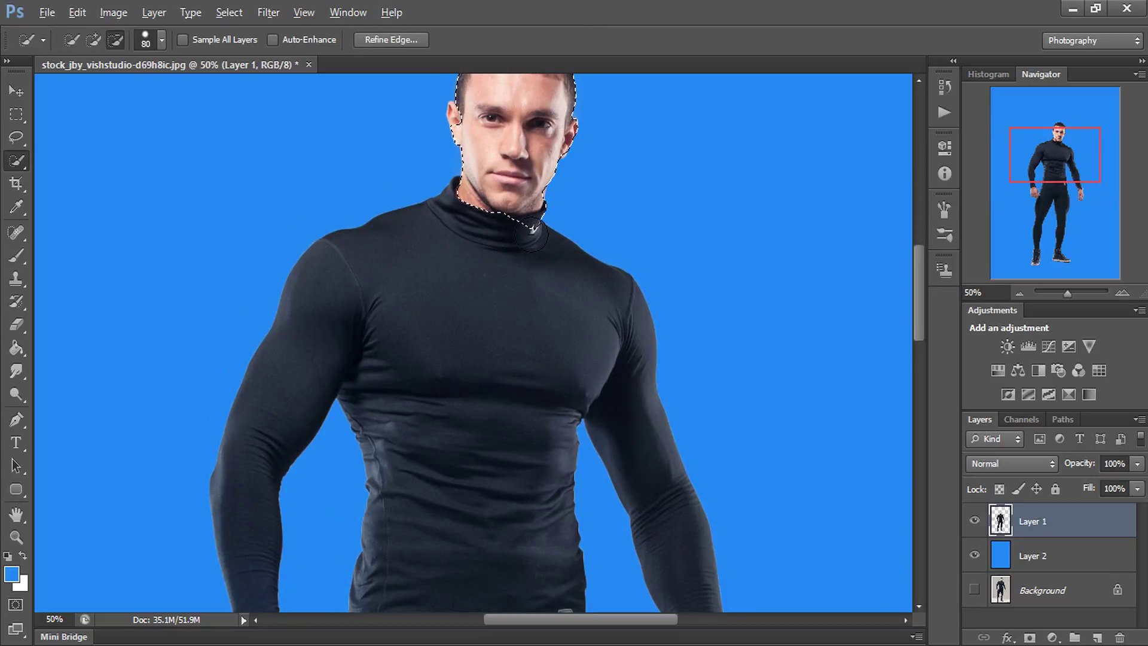
drag(531, 233, 526, 226)
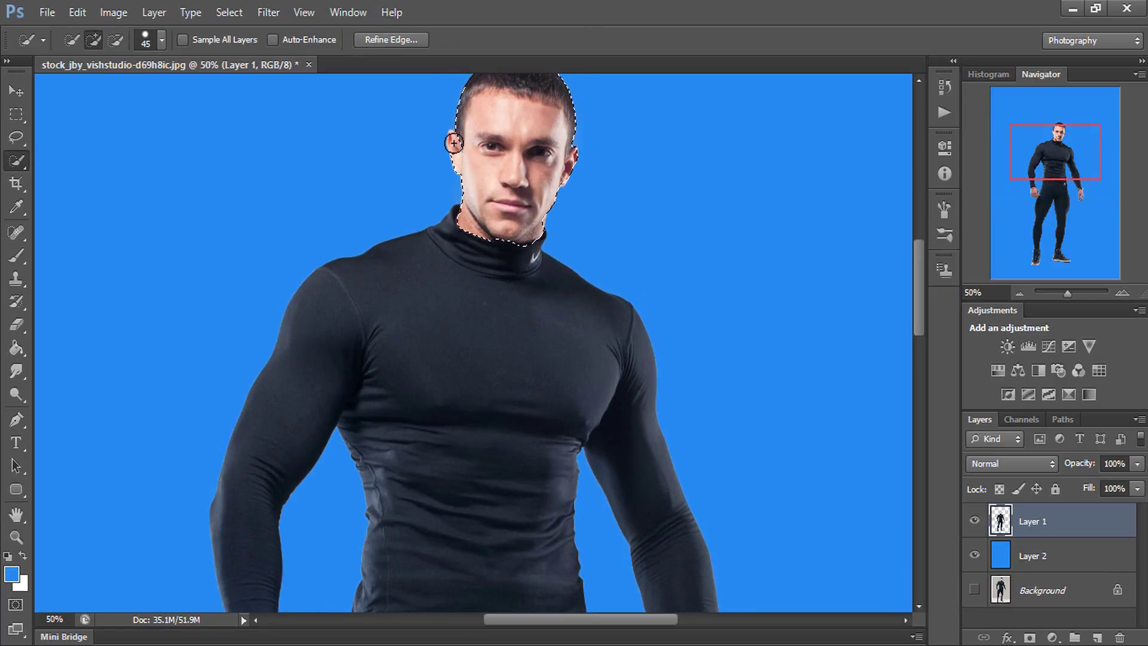
Step: In Refine Edge, paint the selection edge along the neck and zoom into the lower face
click(392, 35)
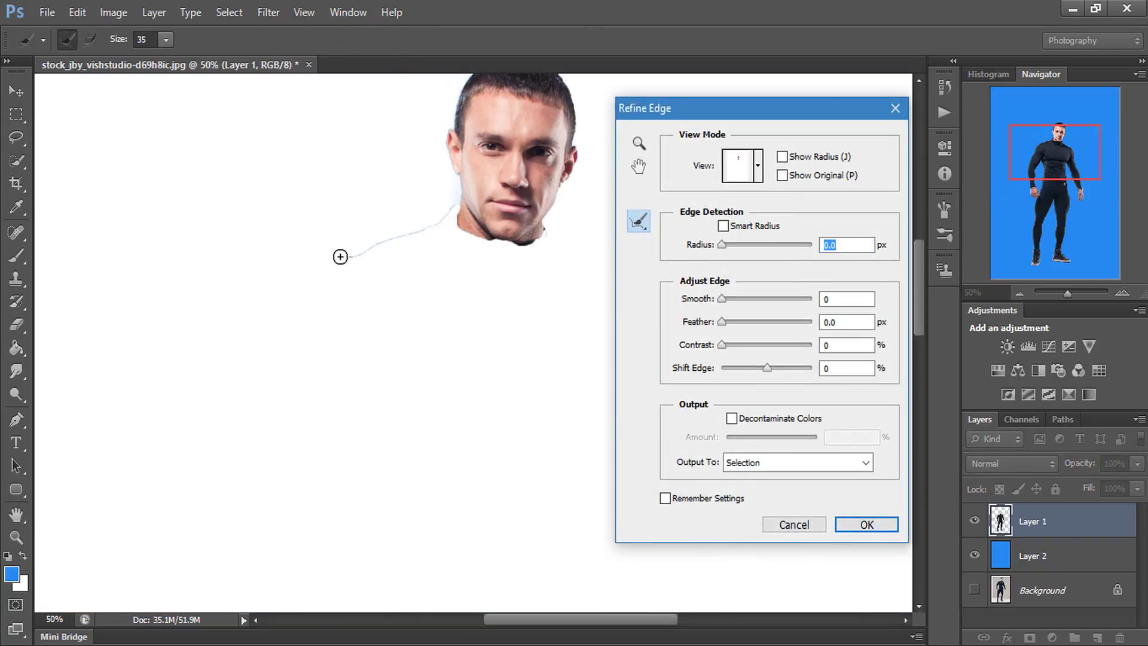
drag(341, 257, 446, 209)
scroll(454, 223, up, 1)
scroll(489, 219, up, 2)
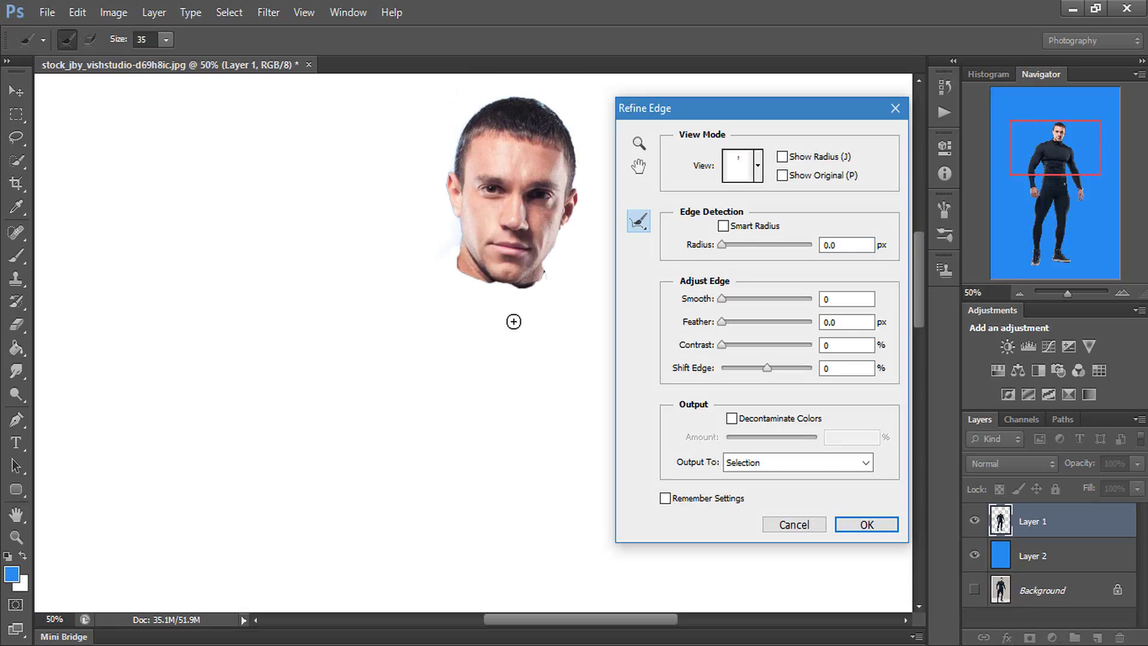
scroll(514, 322, down, 1)
key(ctrl+plus)
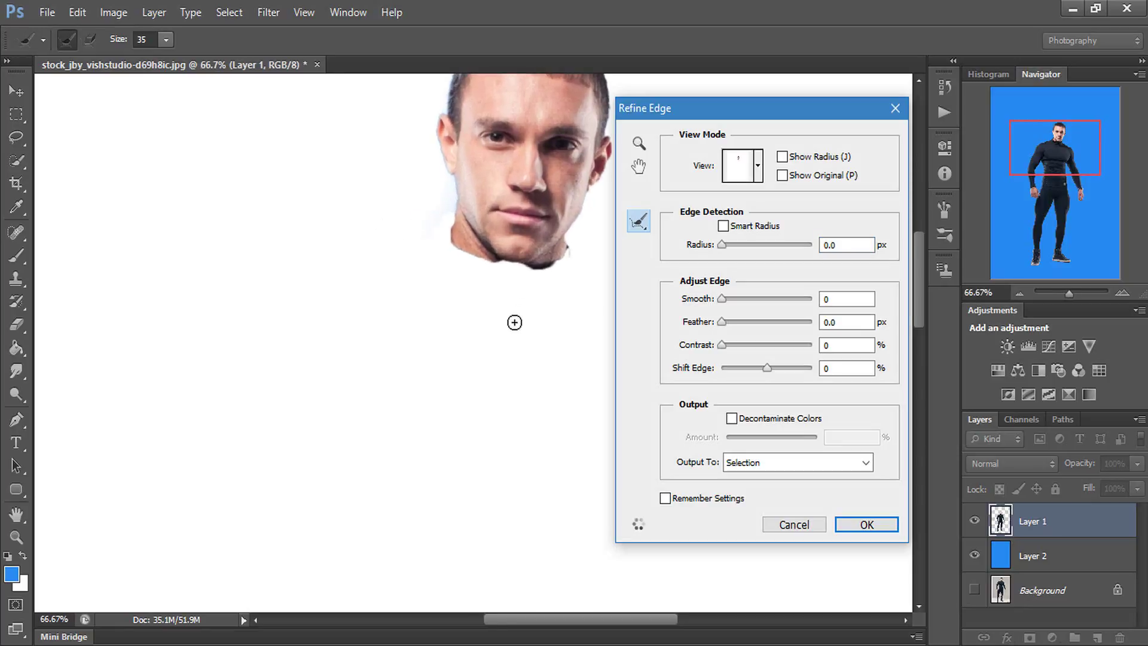
key(ctrl+plus)
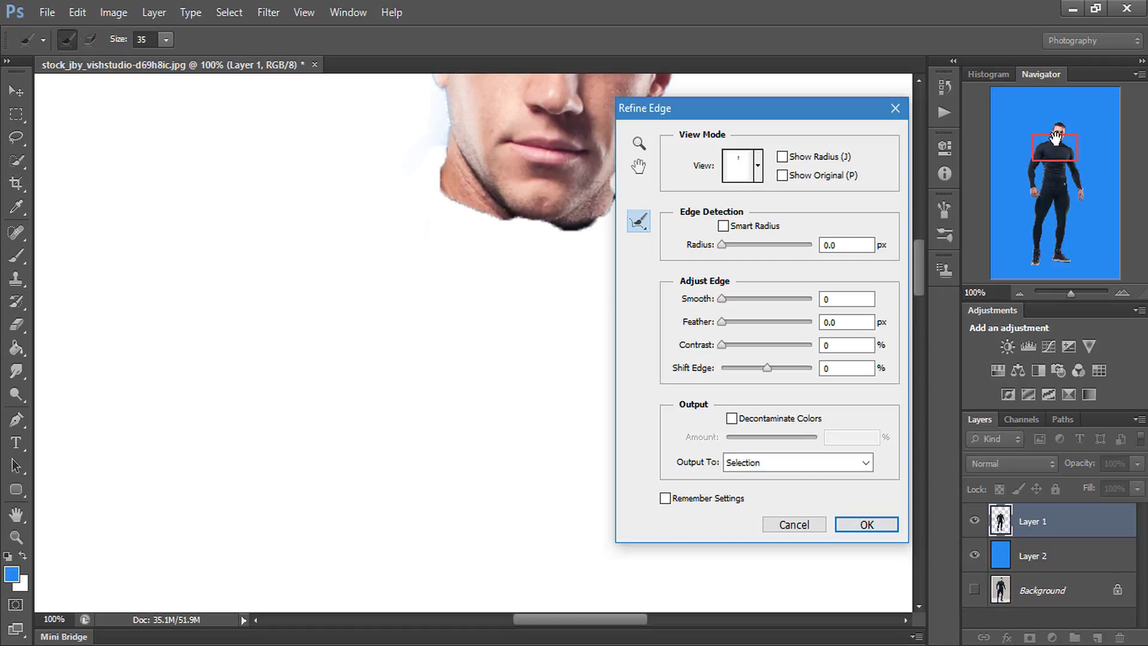
scroll(500, 227, up, 1)
scroll(446, 247, up, 2)
scroll(446, 247, up, 1)
Step: Shrink the refine brush to size 9 and output the refined edge as a selection
drag(736, 108, 852, 109)
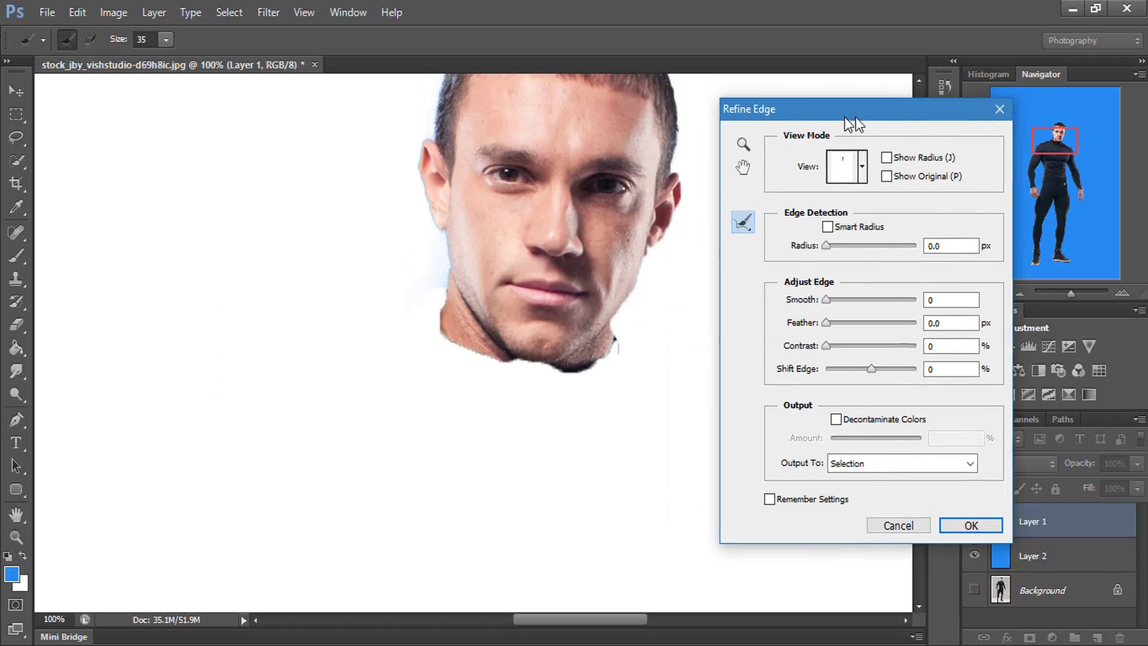
scroll(720, 174, up, 1)
scroll(718, 178, up, 1)
scroll(718, 177, up, 1)
key(bracketleft)
key(bracketleft)
key(bracketleft)
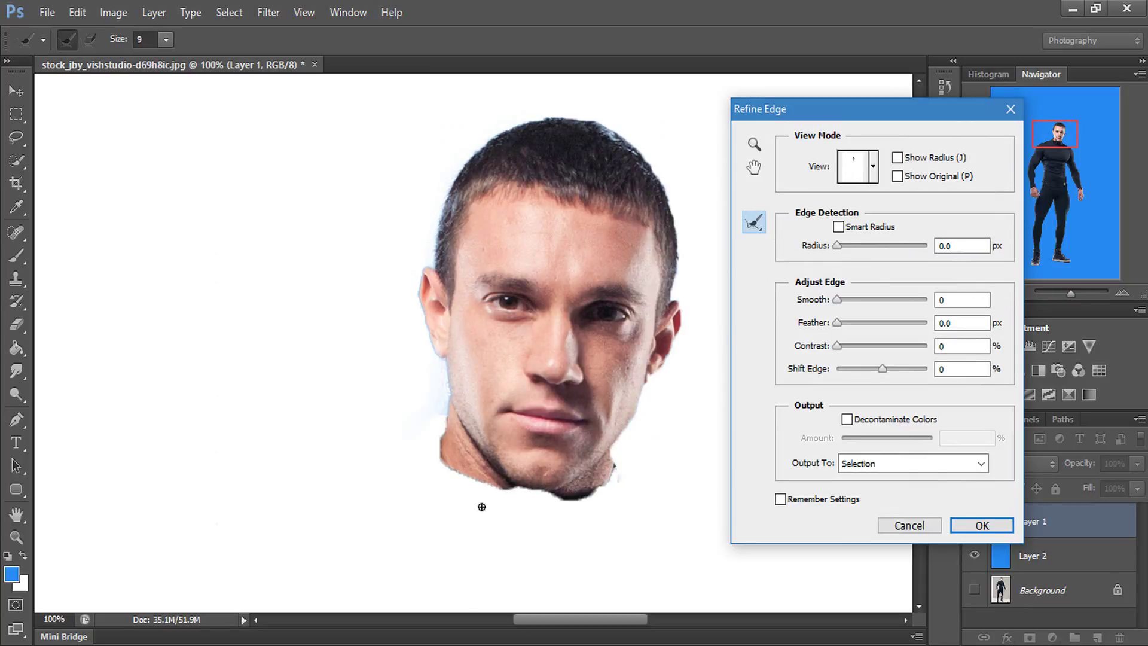
click(963, 525)
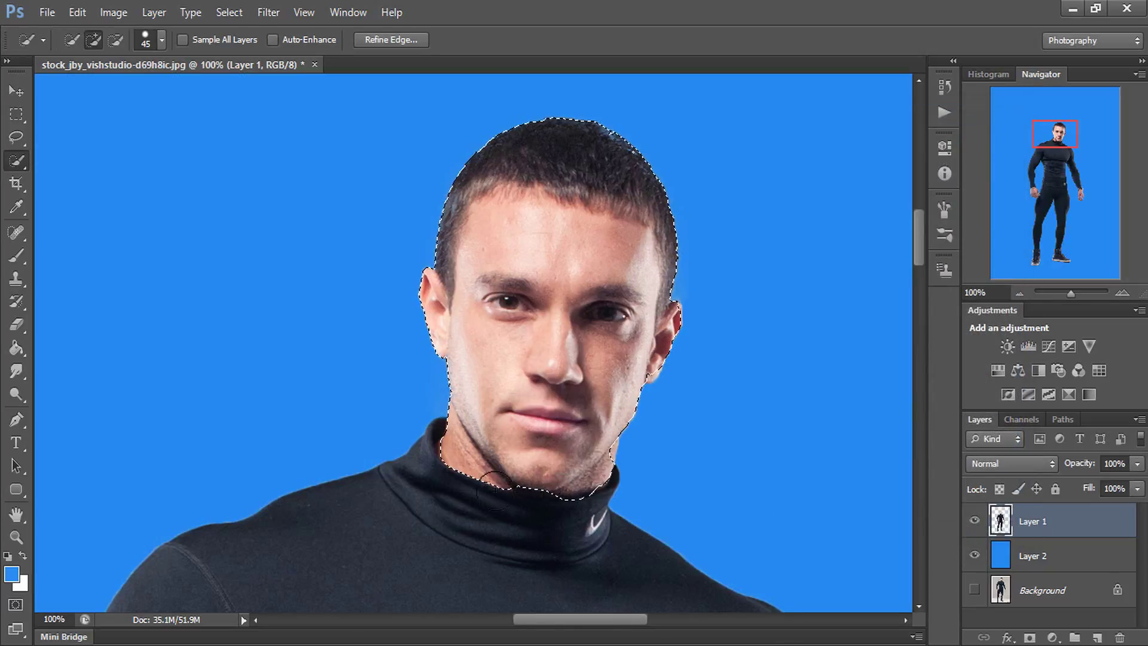
Step: Copy the selected head onto its own new layer with Ctrl+J
key(bracketleft)
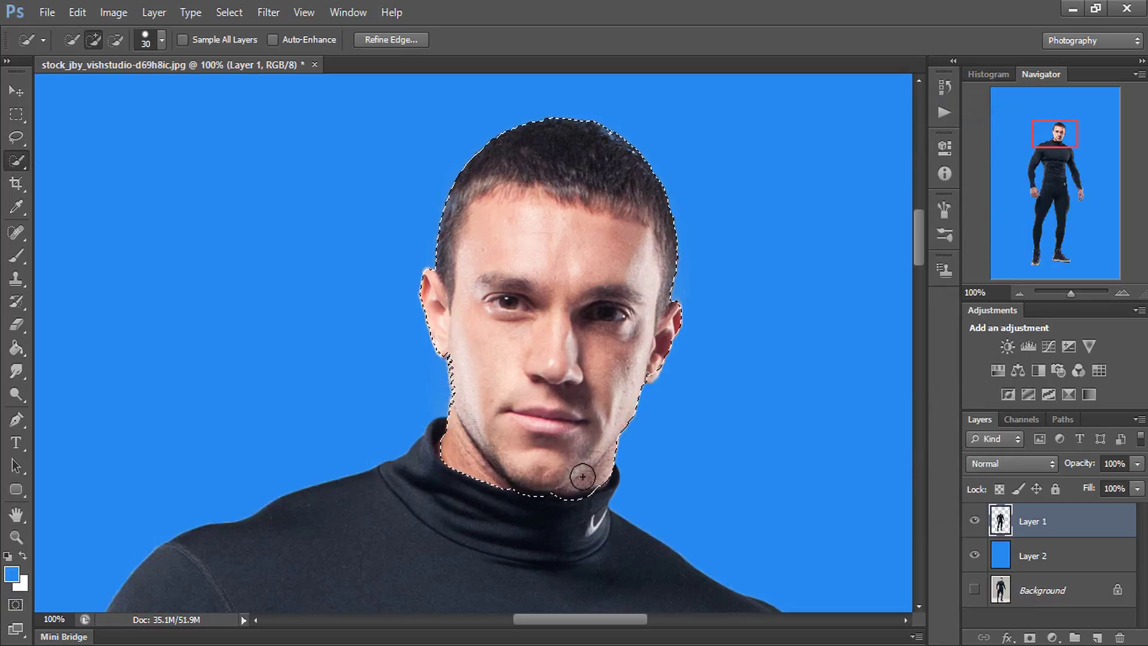
key(ctrl+j)
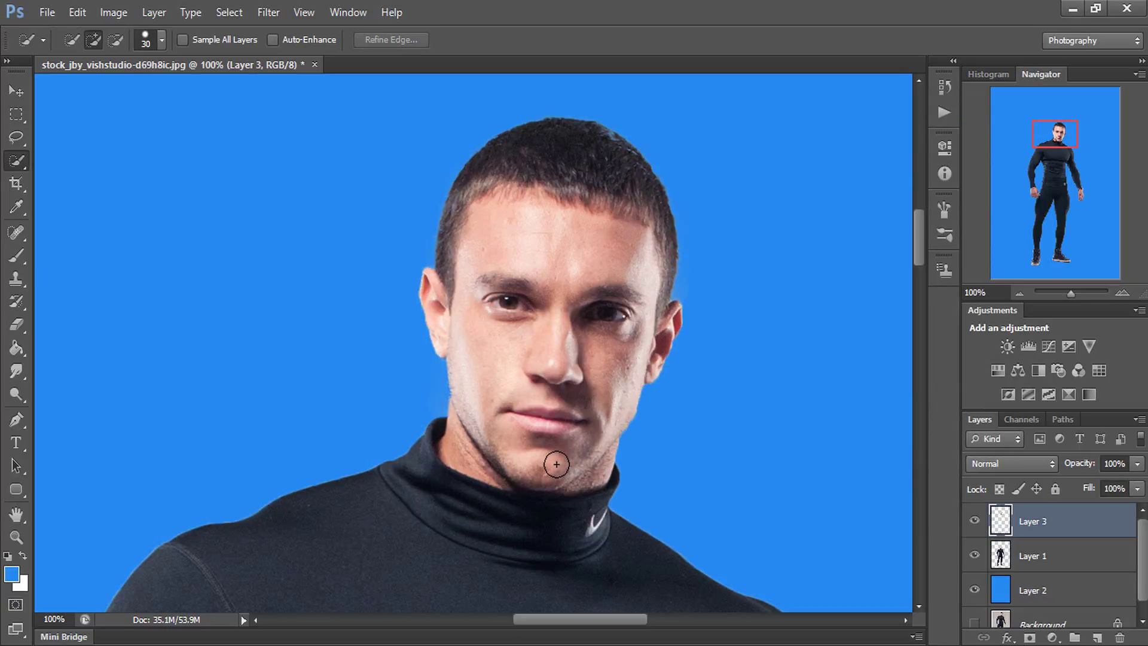
key(ctrl+minus)
key(ctrl+minus)
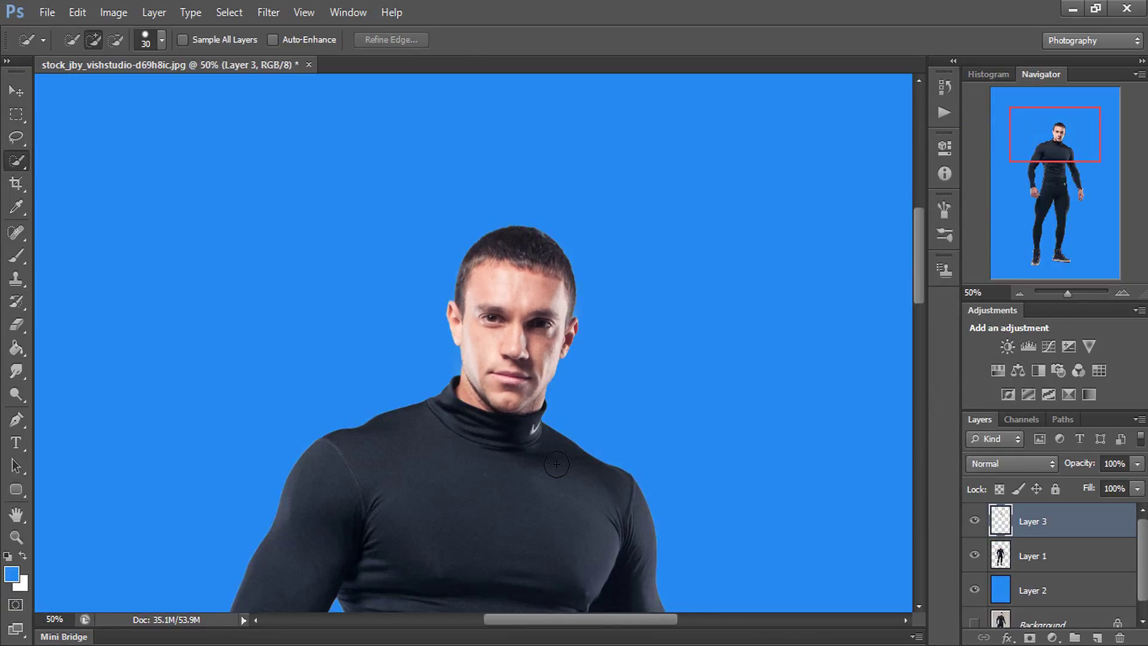
key(ctrl+minus)
key(ctrl+minus)
key(ctrl+minus)
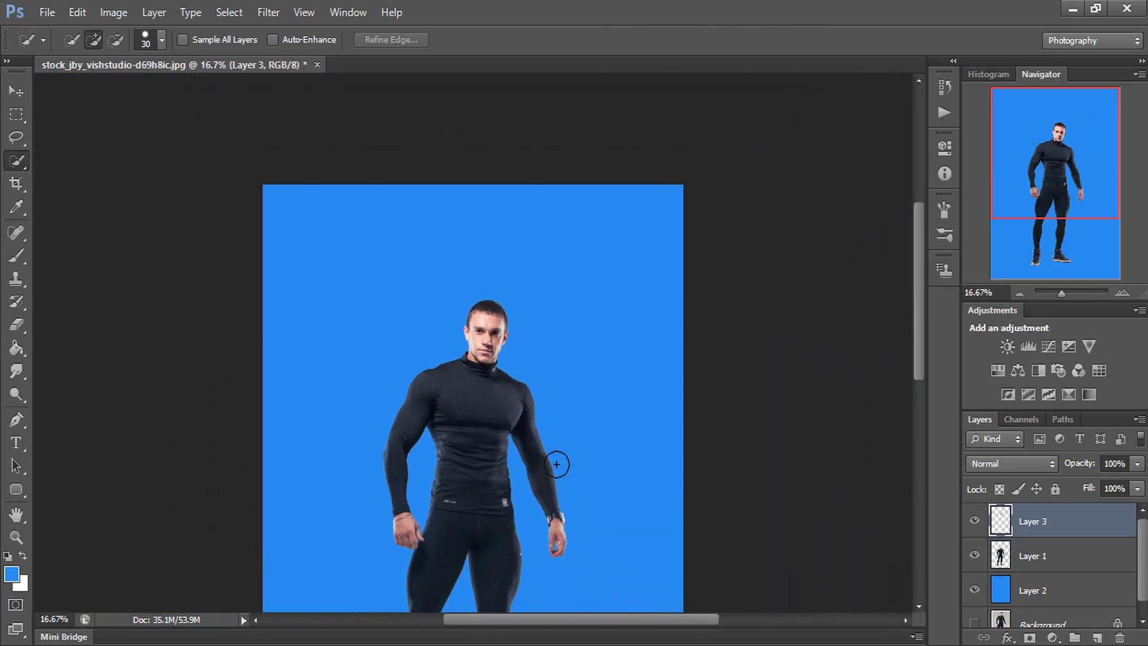
key(ctrl+plus)
Step: Free-transform the head copy, enlarging it to about 190% and moving it onto the neck
key(ctrl+t)
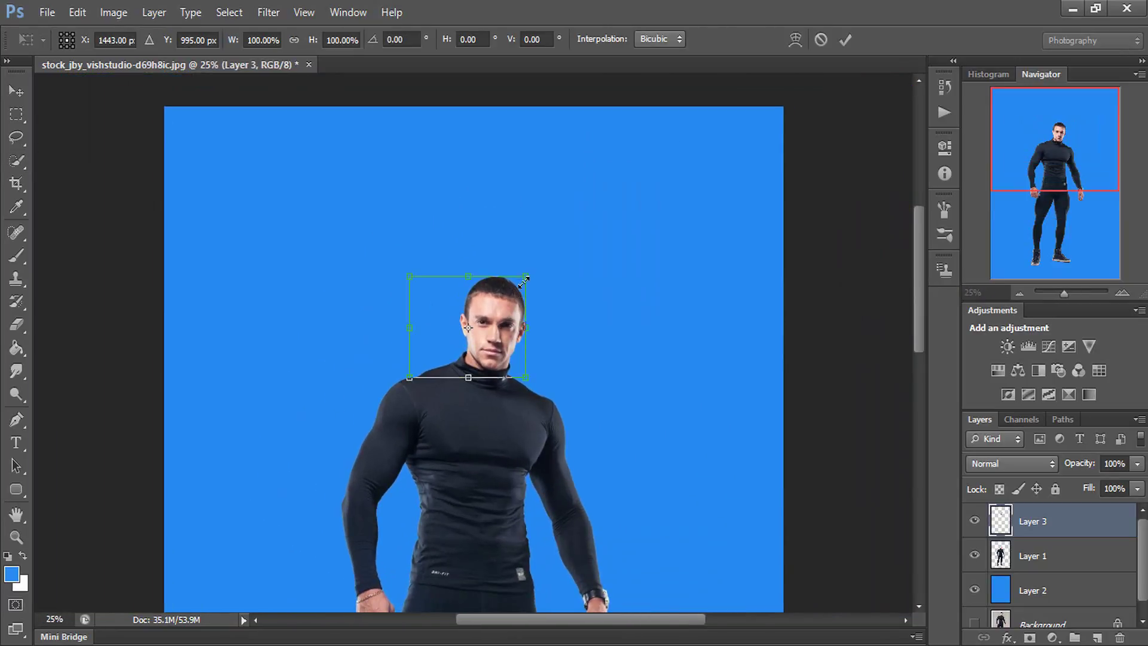
drag(524, 278, 586, 232)
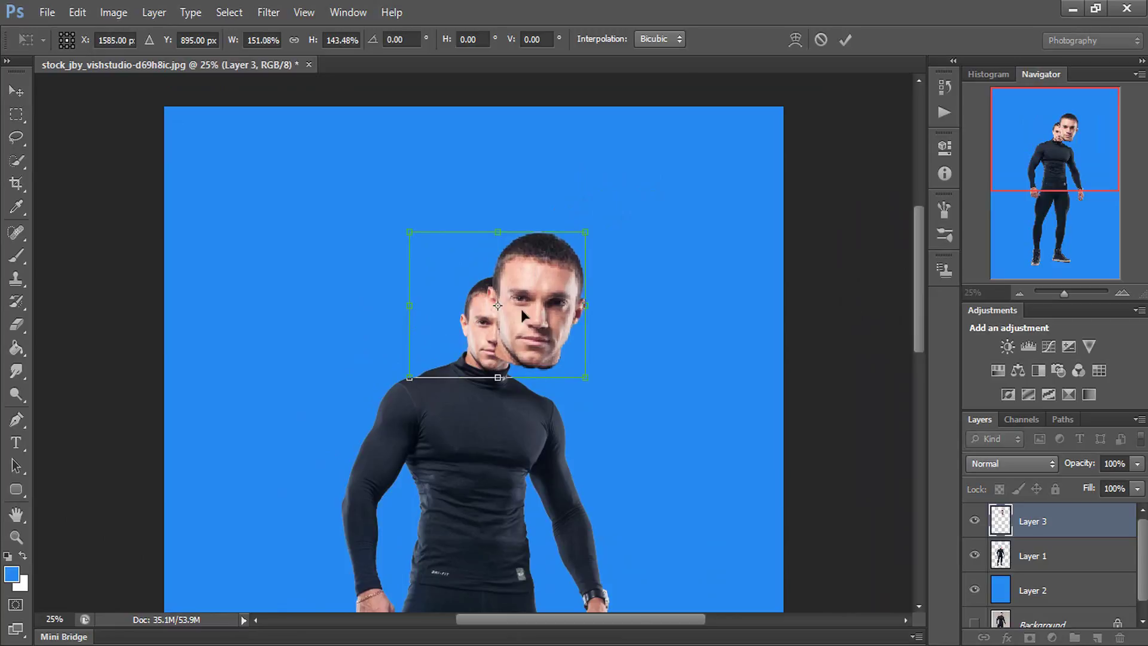
drag(522, 309, 485, 306)
drag(352, 379, 347, 392)
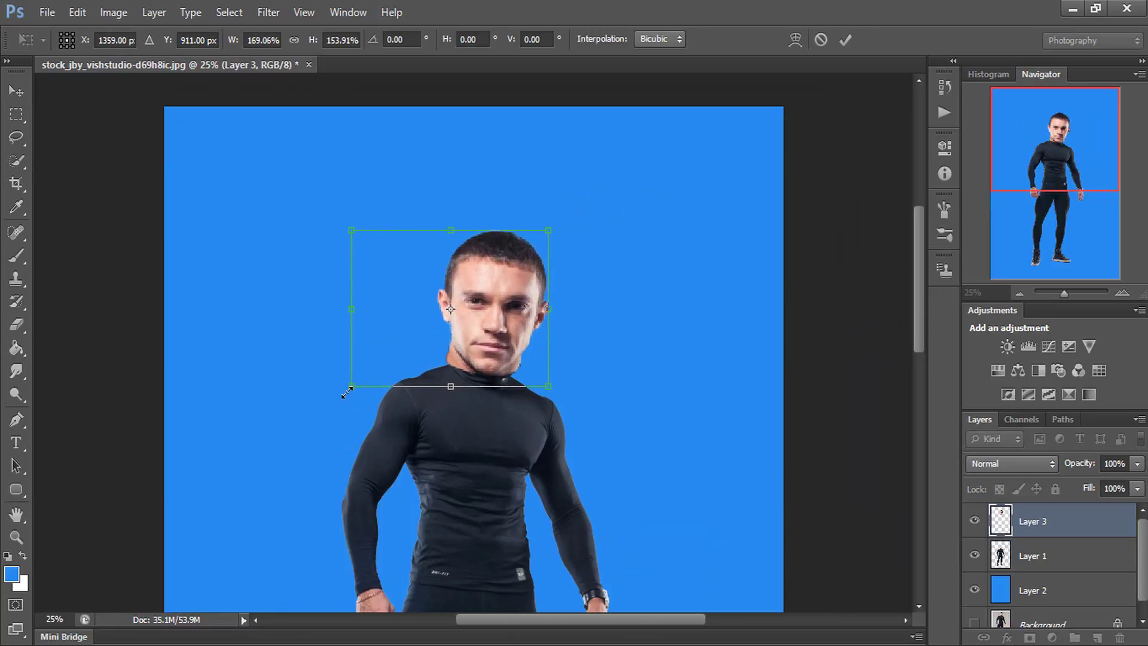
key(ctrl+plus)
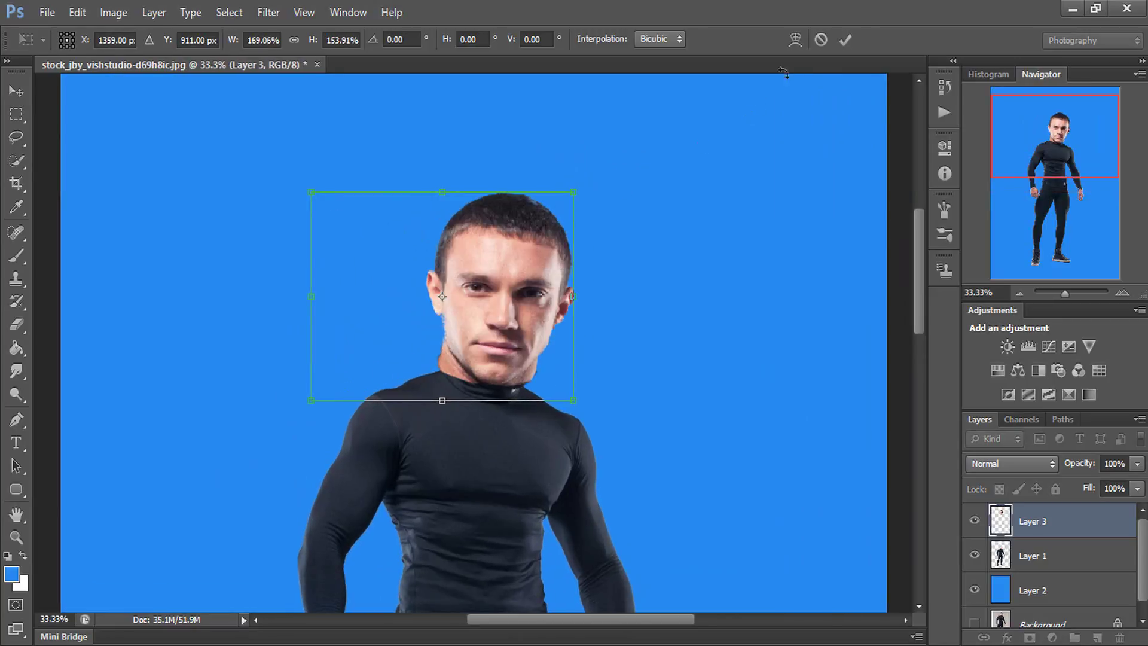
drag(309, 399, 274, 440)
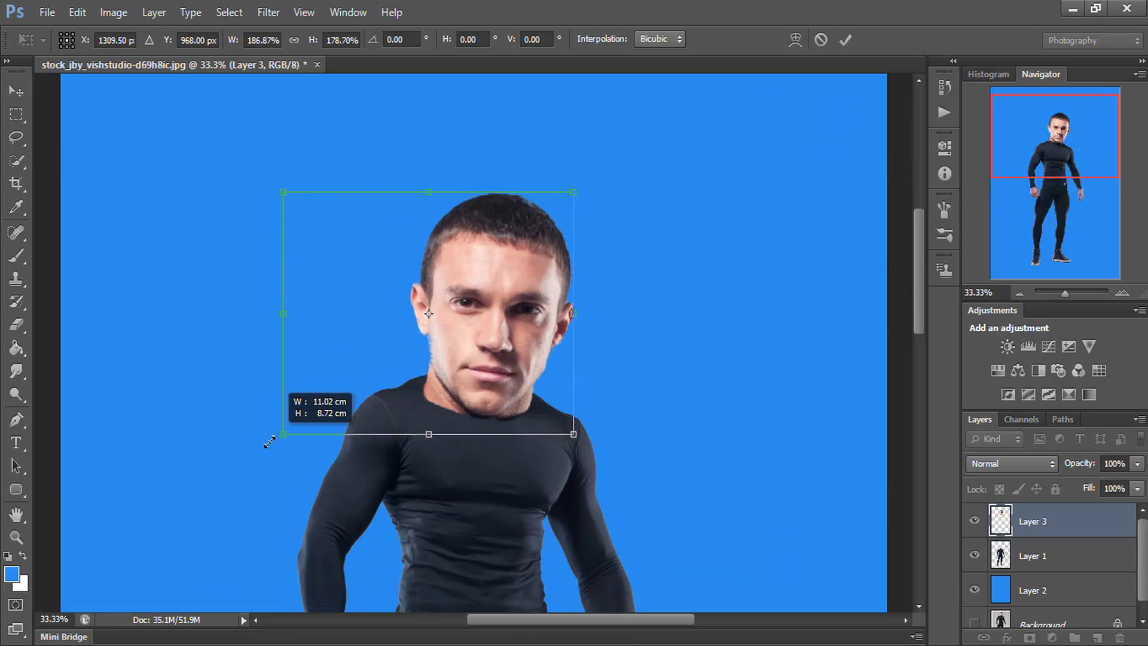
key(ctrl+minus)
key(ctrl+minus)
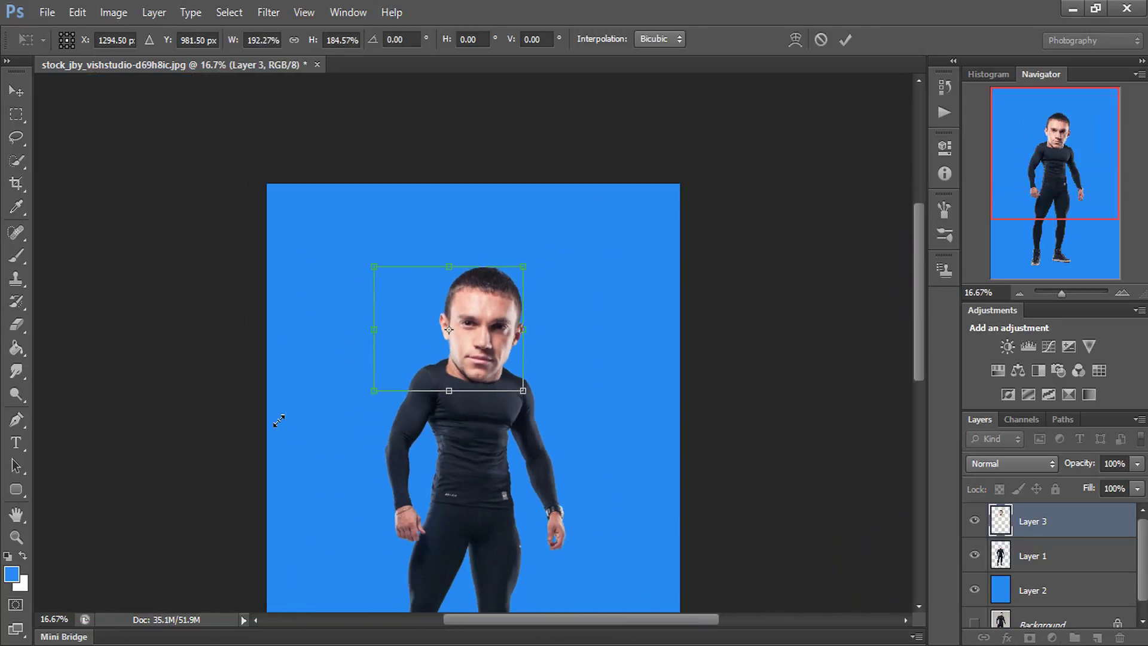
key(ctrl+minus)
Step: Raise, stretch and enlarge the head to roughly 217%, seating it on the neck
drag(444, 245, 440, 226)
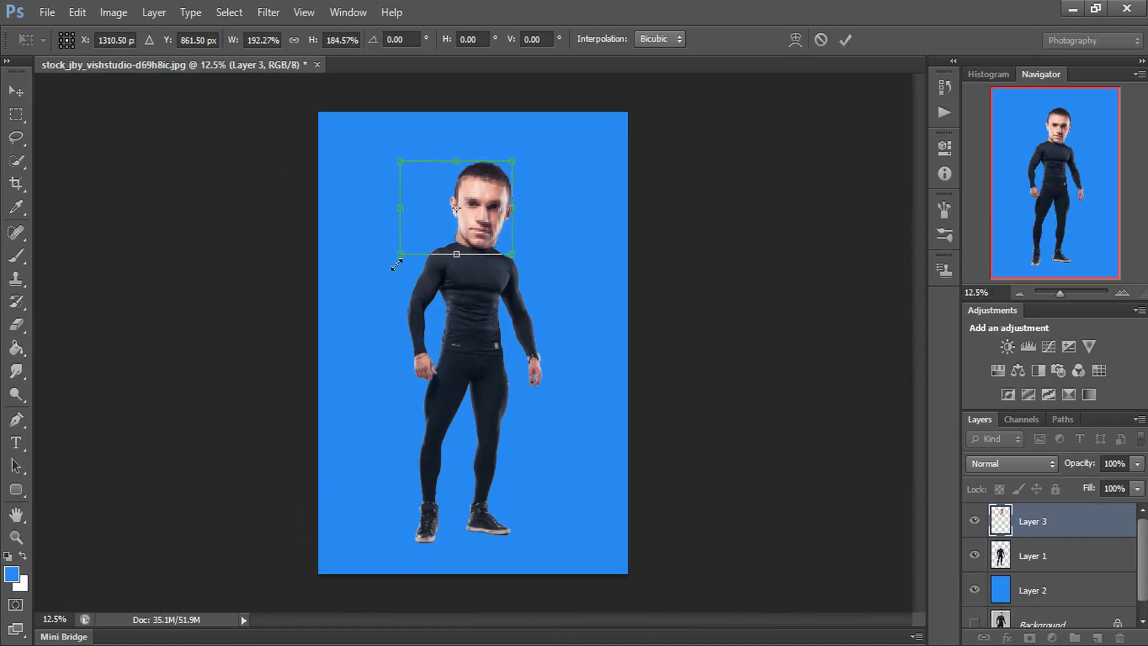
mouse_move(398, 263)
mouse_down()
mouse_move(387, 256)
mouse_move(399, 253)
mouse_up()
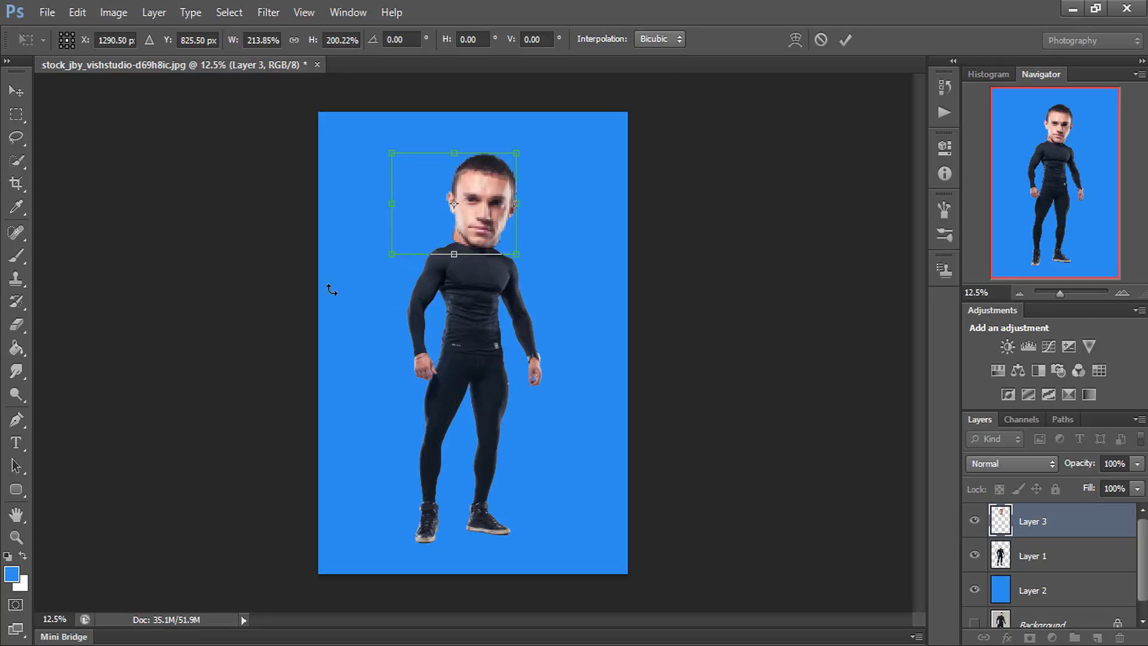
key(ctrl+plus)
key(ctrl+plus)
key(ctrl+plus)
key(ctrl+plus)
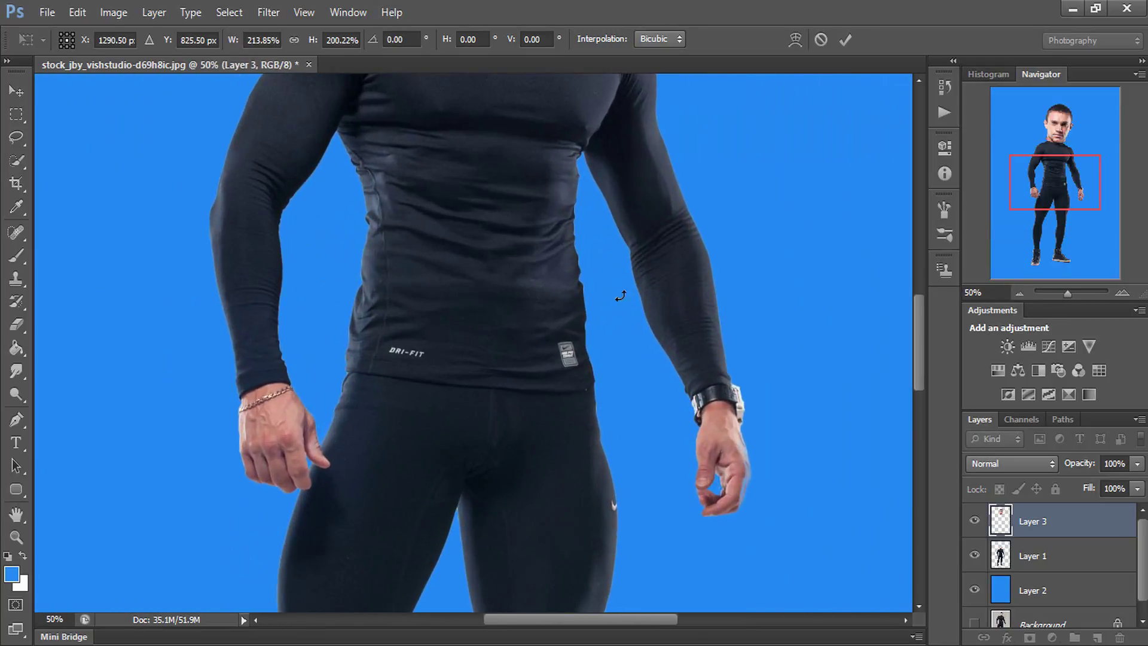
drag(1039, 177, 1035, 137)
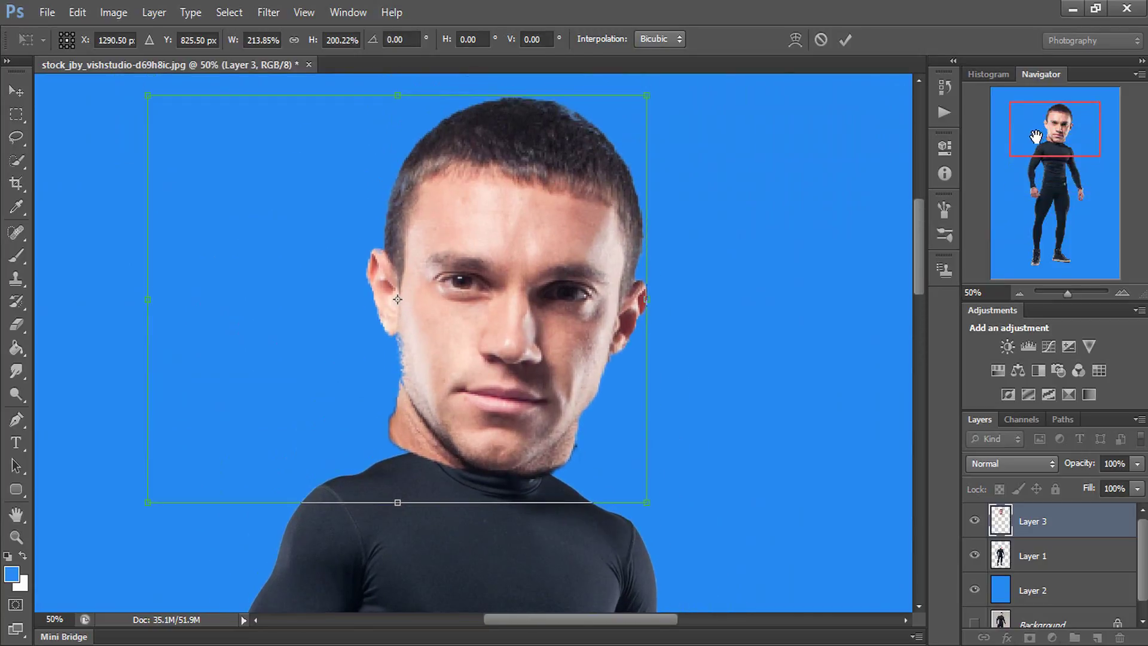
drag(483, 378, 493, 368)
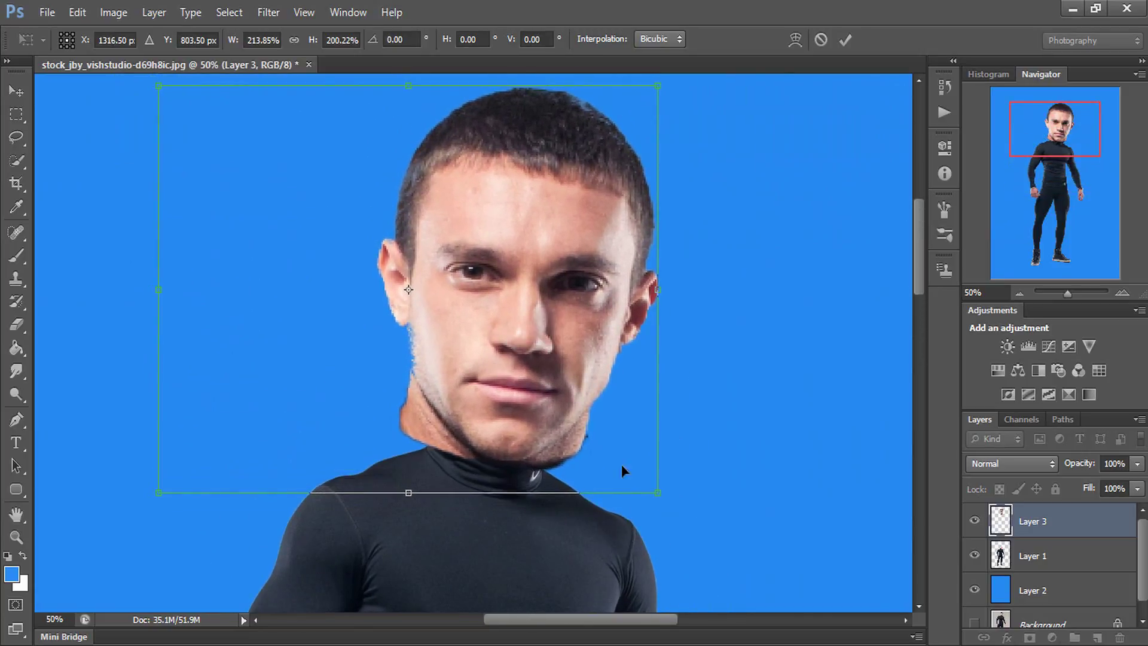
drag(659, 495, 663, 496)
drag(595, 439, 597, 425)
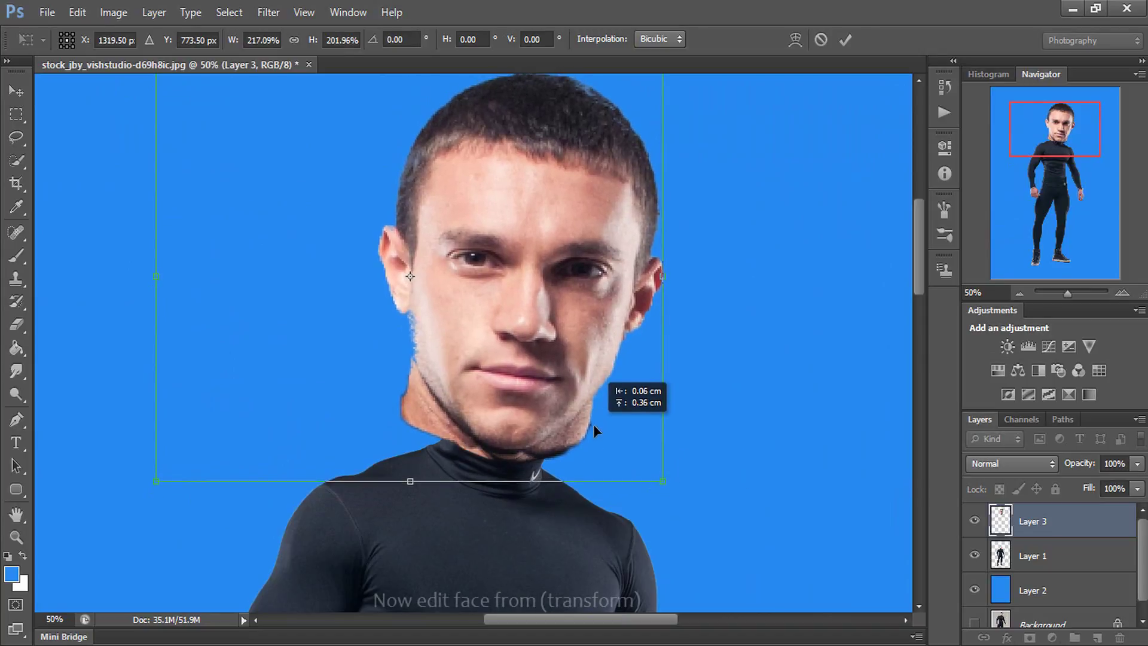
Step: Warp the oversized head, narrowing the jaw and neck so the chin tapers into the collar
click(795, 39)
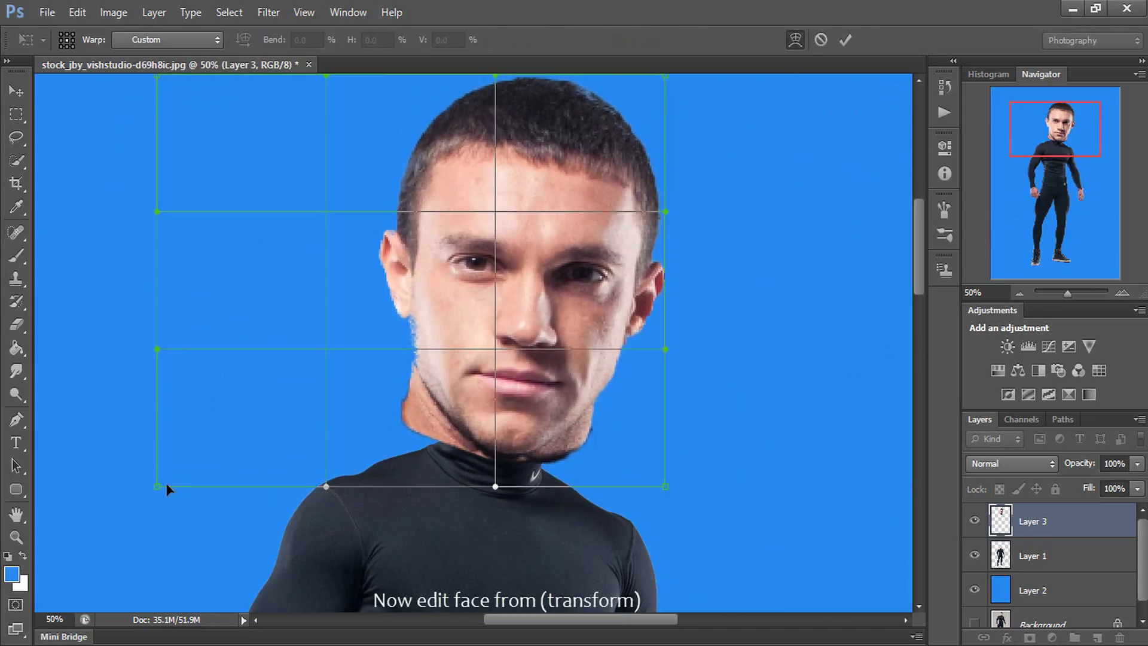
mouse_move(166, 486)
mouse_down()
mouse_move(605, 522)
mouse_move(584, 599)
mouse_up()
drag(666, 486, 601, 487)
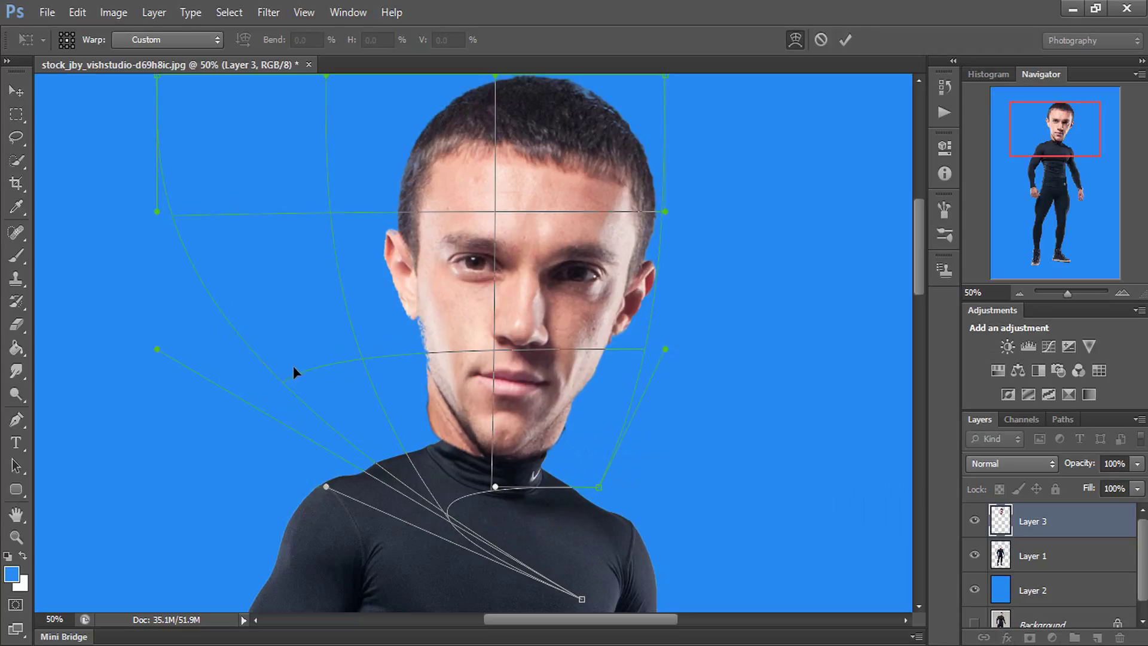
drag(267, 362, 446, 441)
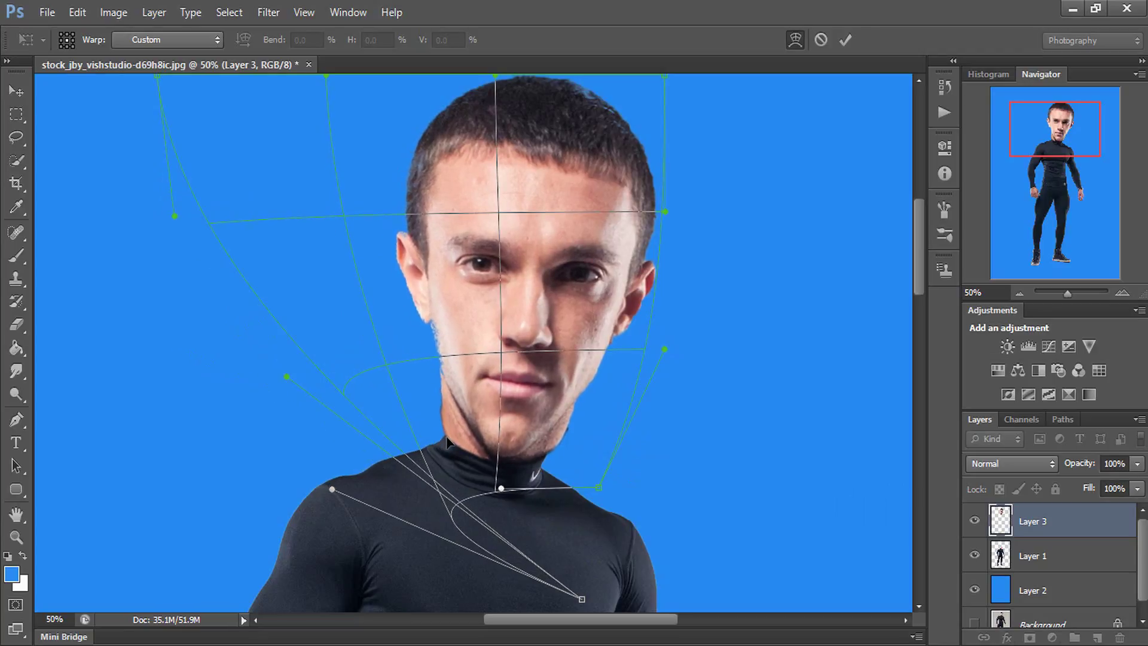
drag(596, 487, 587, 486)
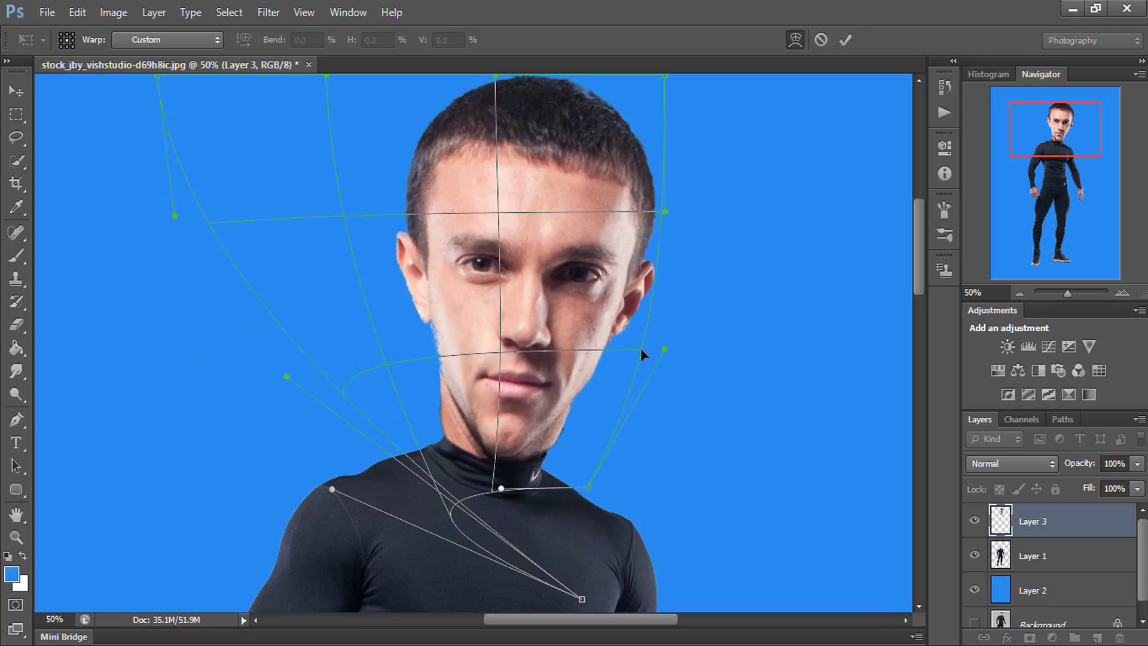
drag(640, 348, 626, 360)
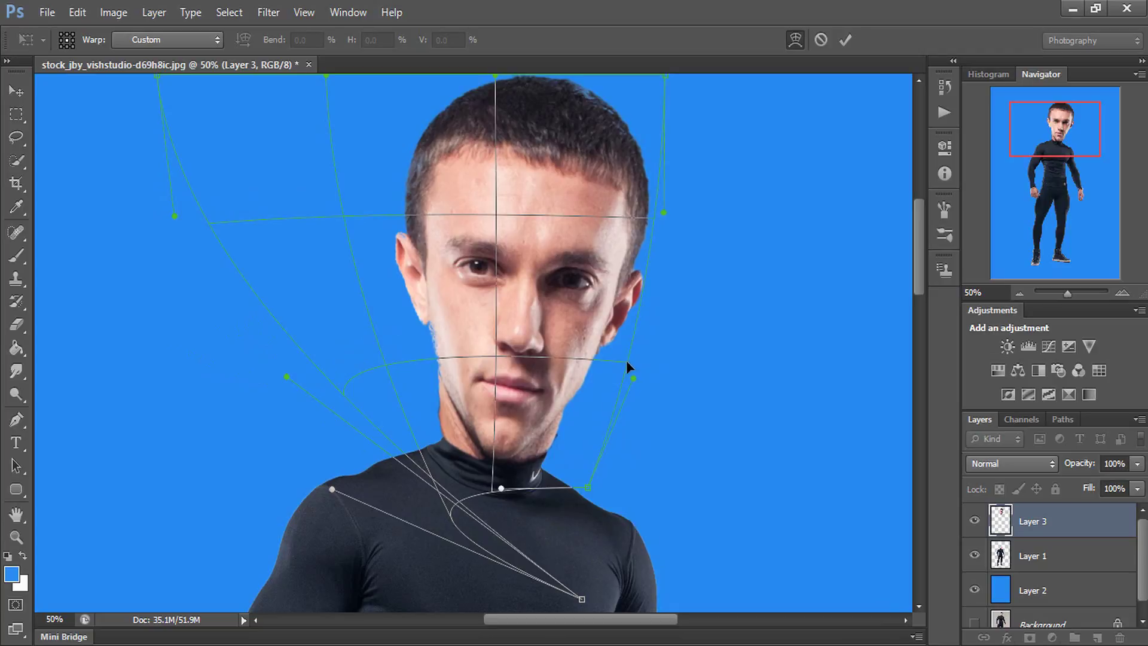
drag(581, 488, 577, 490)
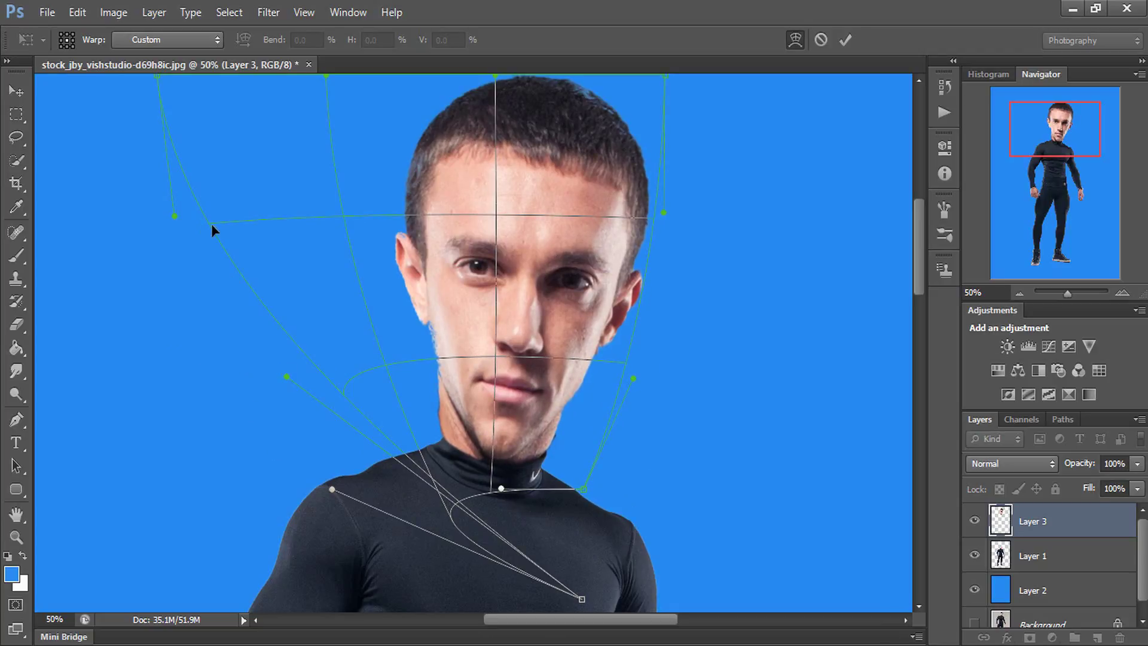
drag(212, 224, 214, 225)
key(w)
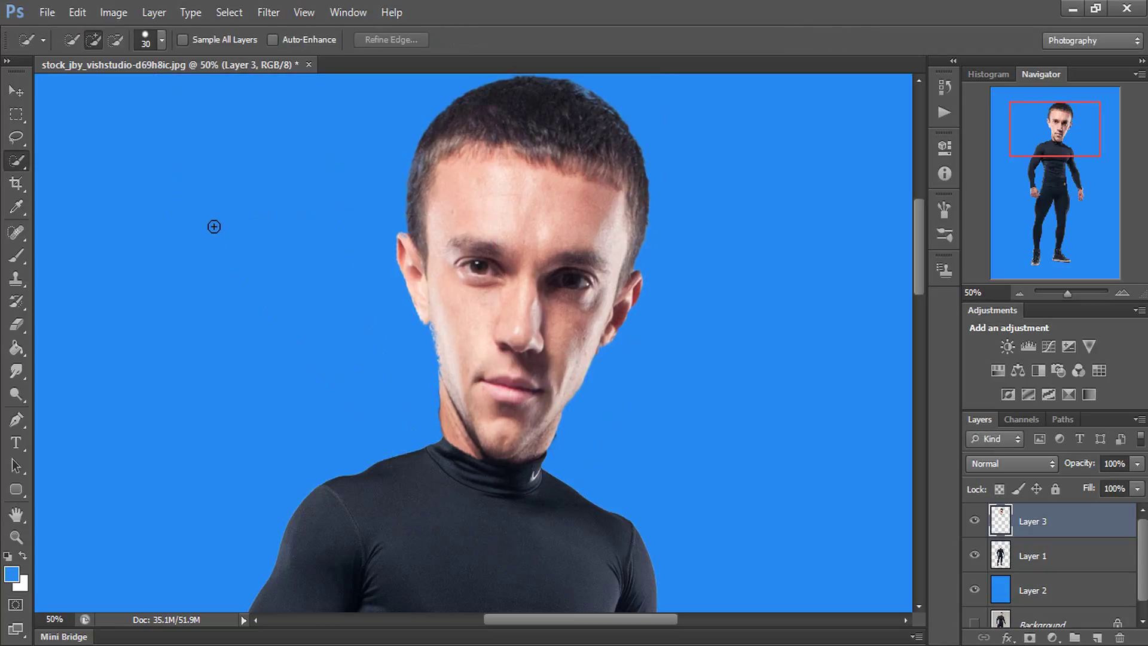
Step: Zoom back in on the figure and bring the oversized head into view
key(ctrl+minus)
key(ctrl+minus)
key(ctrl+minus)
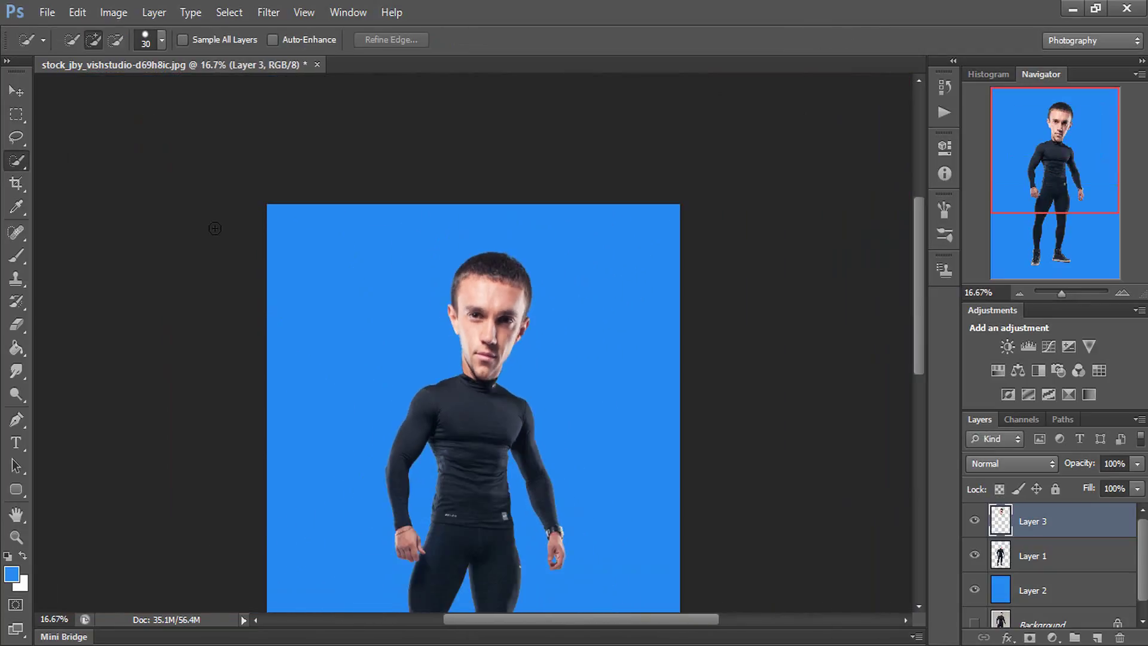
key(ctrl+minus)
key(ctrl+plus)
key(ctrl+plus)
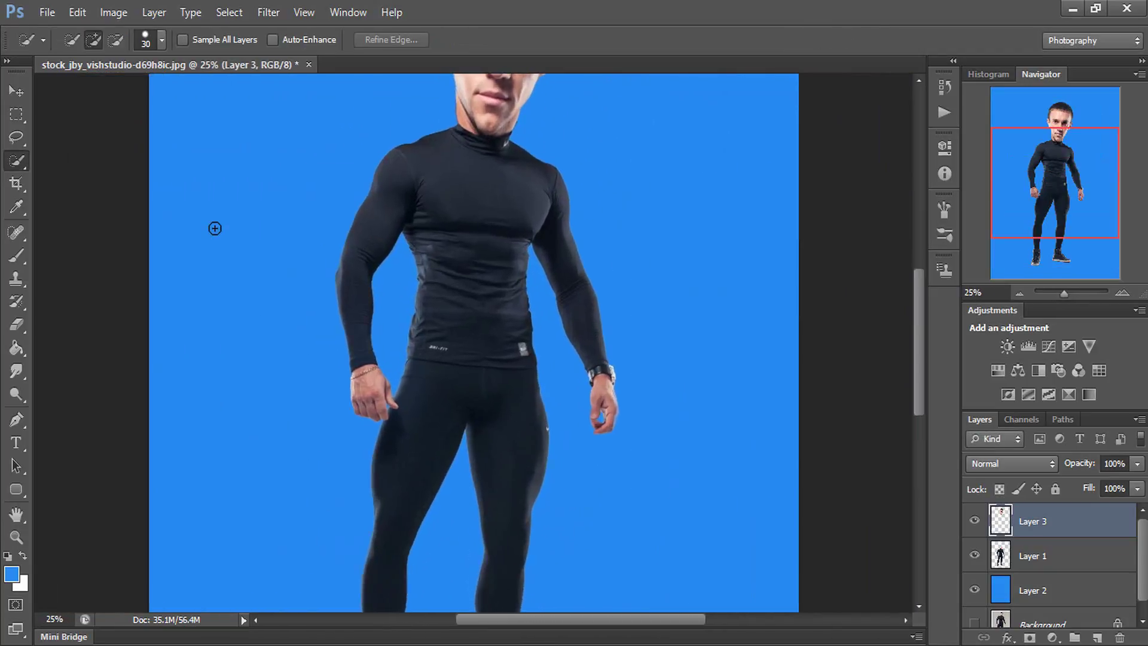
key(ctrl+plus)
key(ctrl+plus)
drag(1081, 205, 1080, 142)
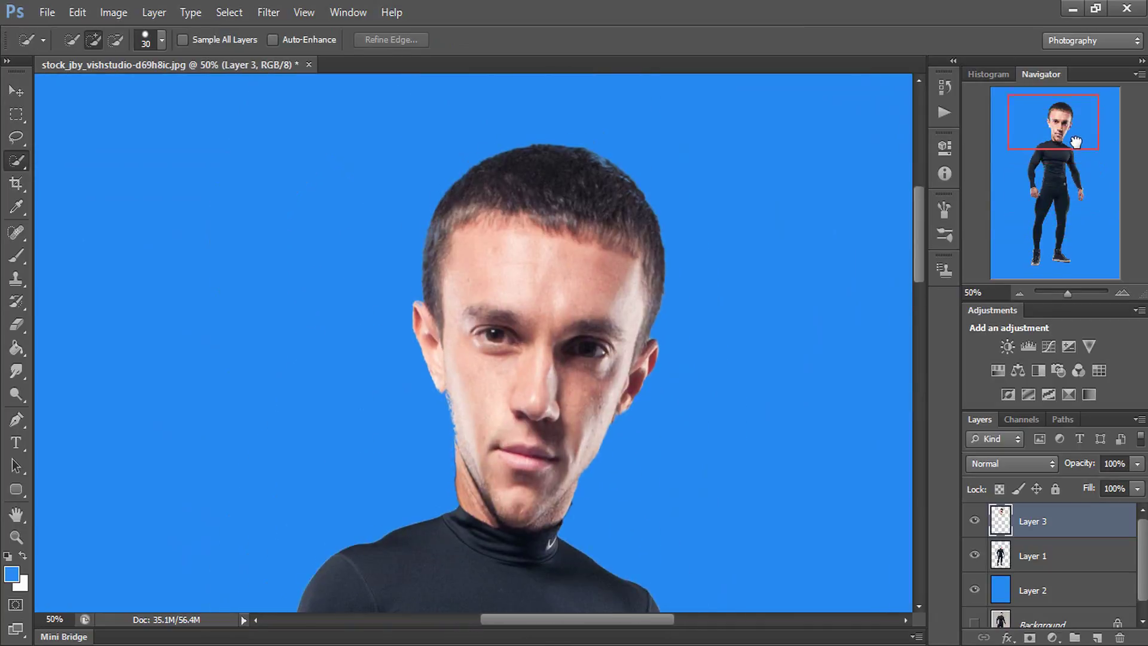
Step: In Filter > Liquify, pick the Bloat tool, zoom in on the face and size the brush for an eye
click(281, 14)
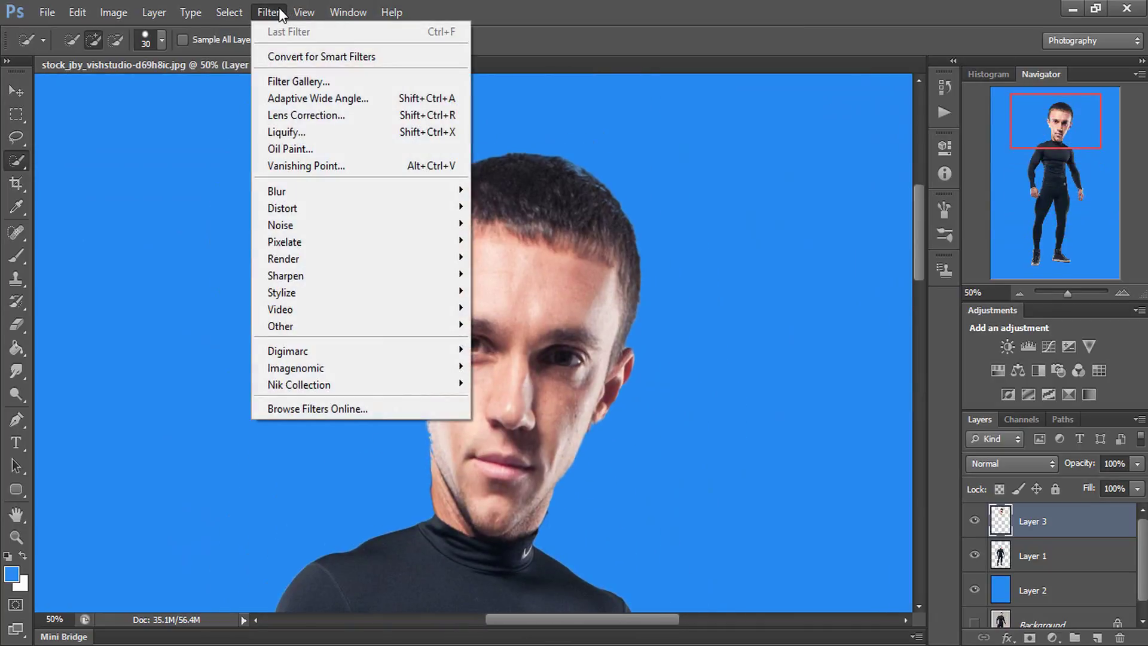
click(339, 129)
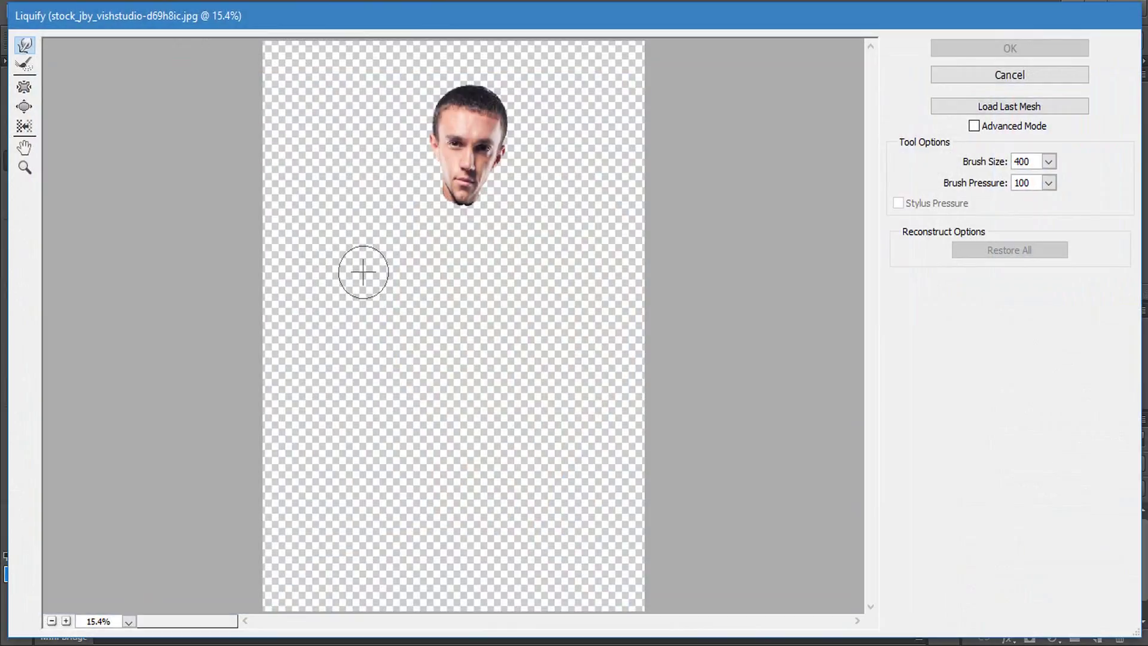
click(23, 106)
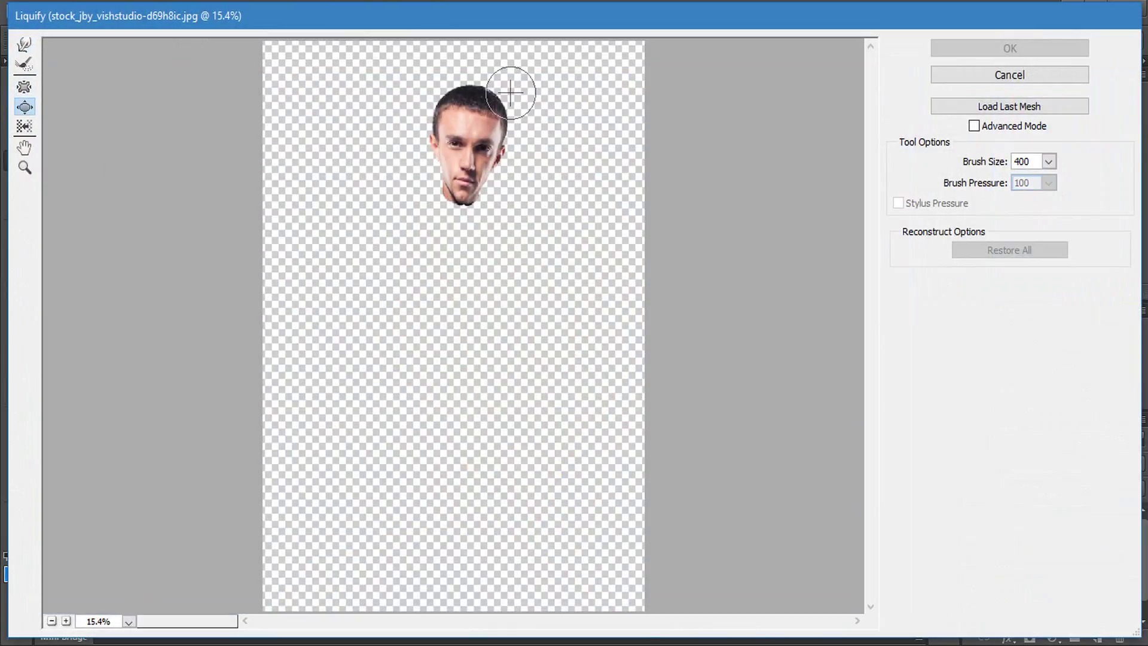
key(ctrl+plus)
key(ctrl+plus)
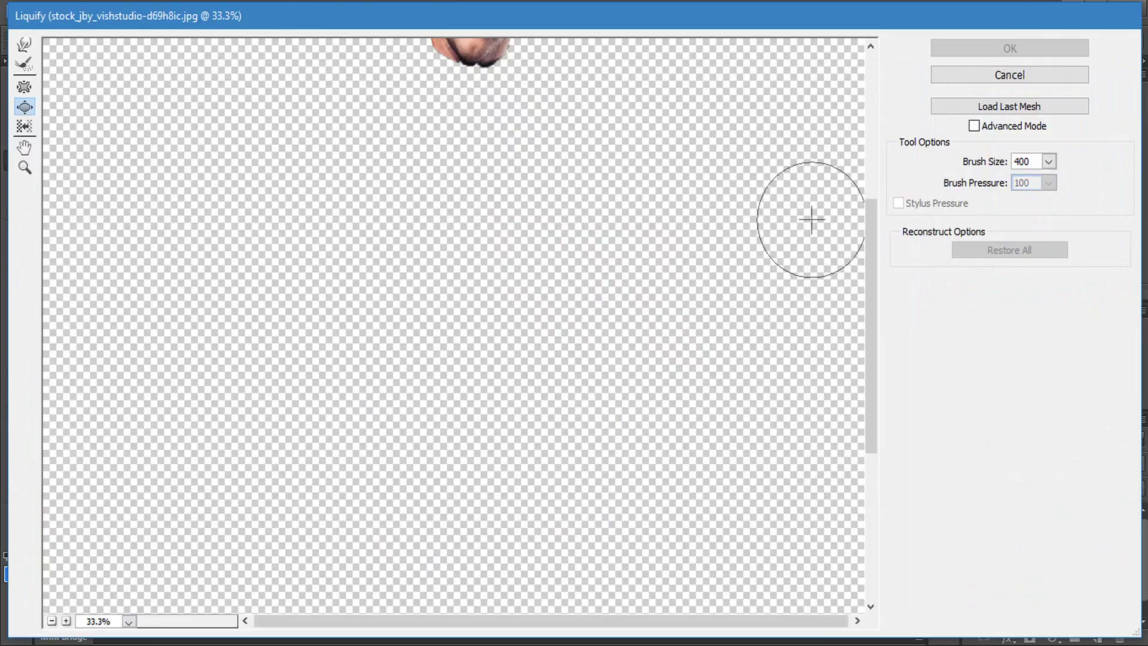
drag(871, 240, 875, 99)
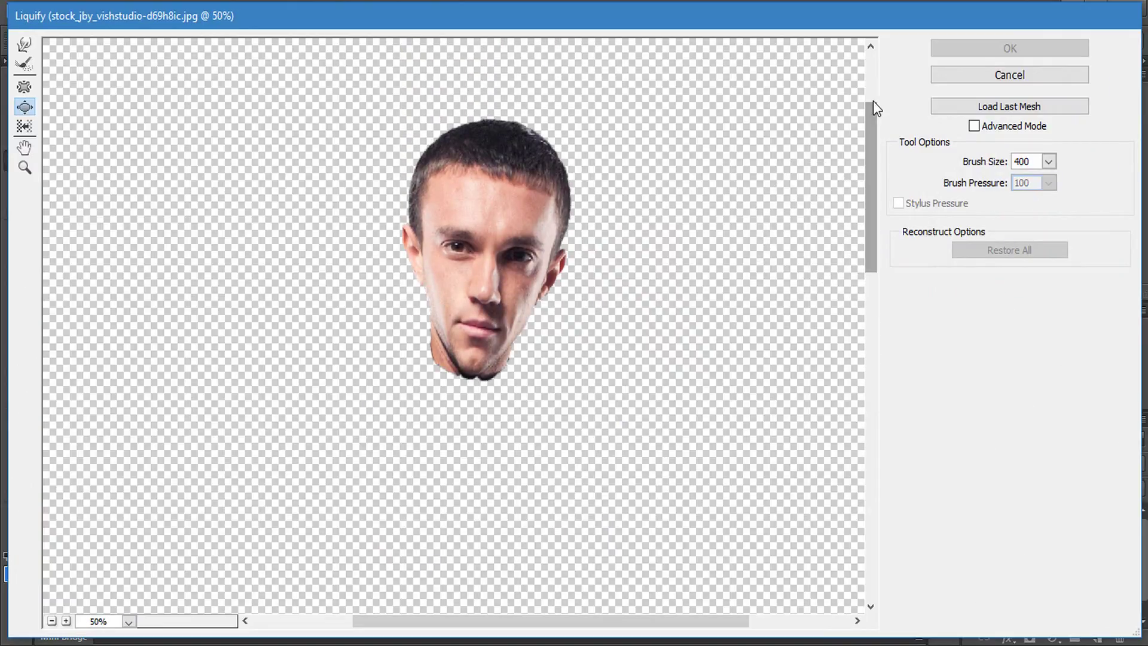
key(ctrl+plus)
key(bracketleft)
key(bracketleft)
key(bracketleft)
key(bracketleft)
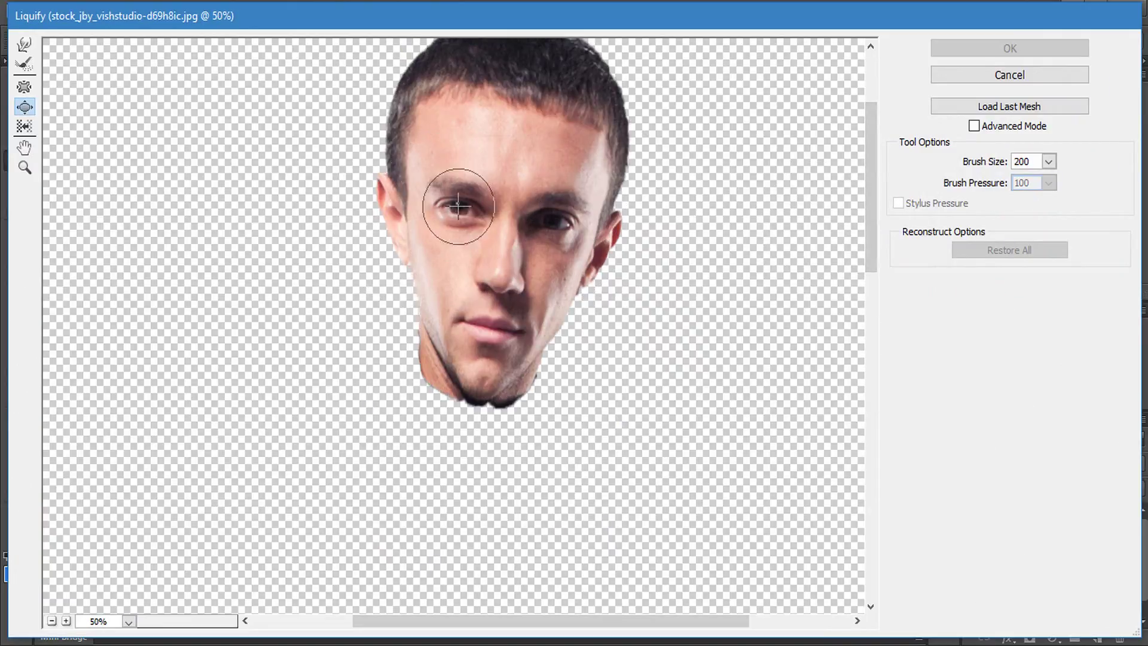
key(bracketleft)
key(bracketleft)
key(bracketleft)
Step: Bloat both eyes into bulging, enlarged shapes
click(457, 206)
key(bracketright)
key(bracketright)
click(457, 207)
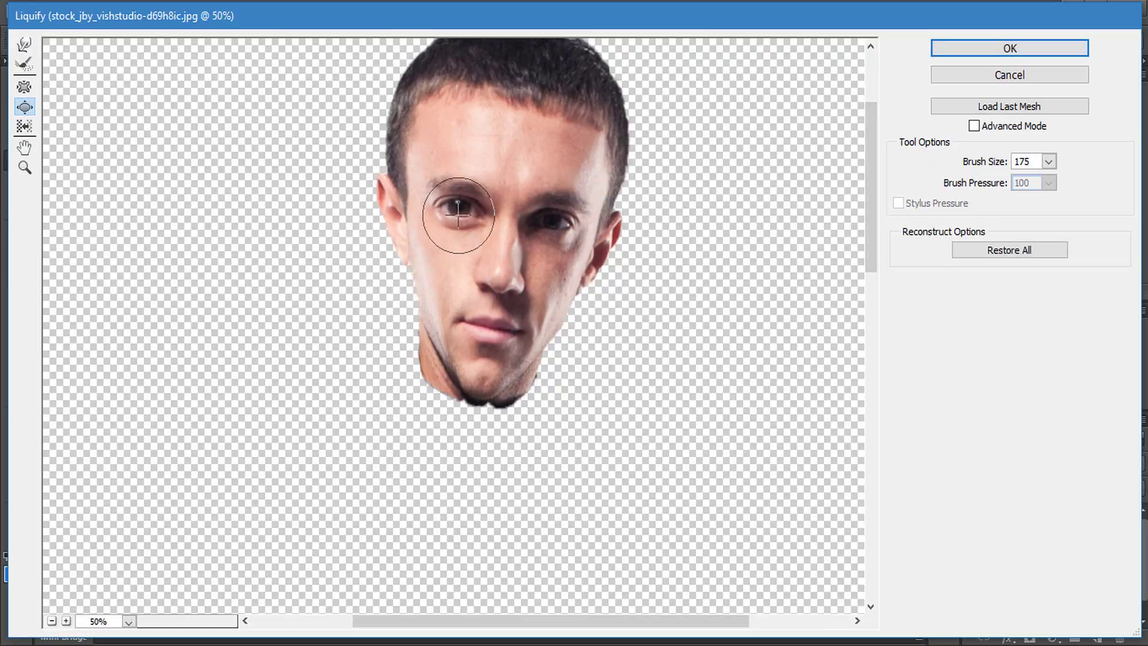
click(552, 221)
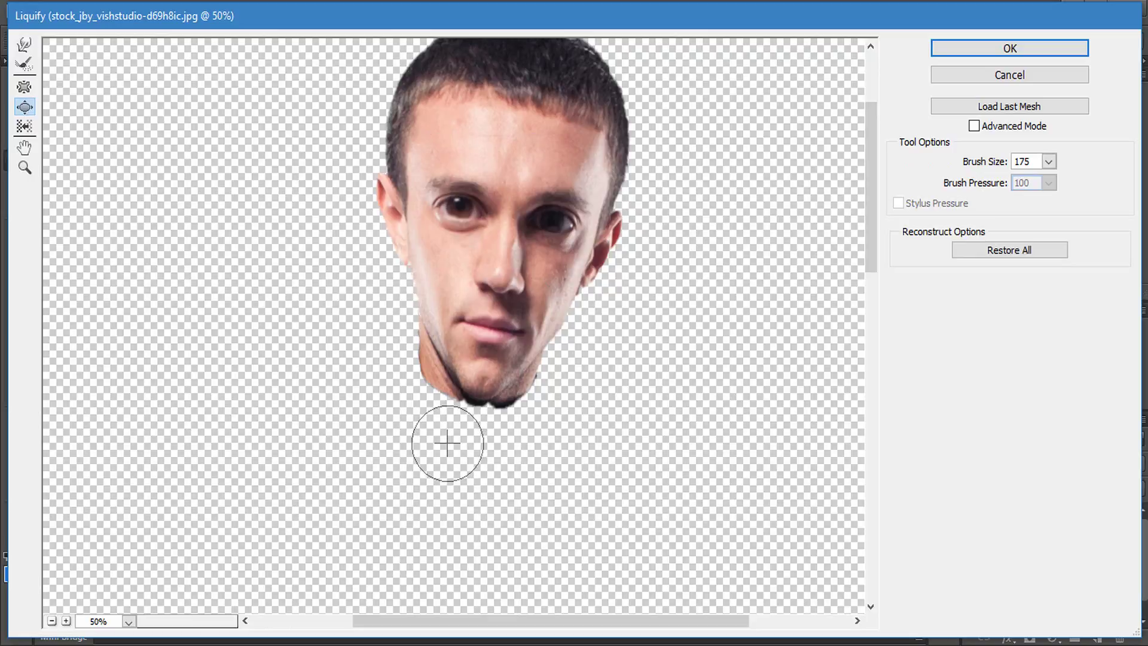
key(bracketleft)
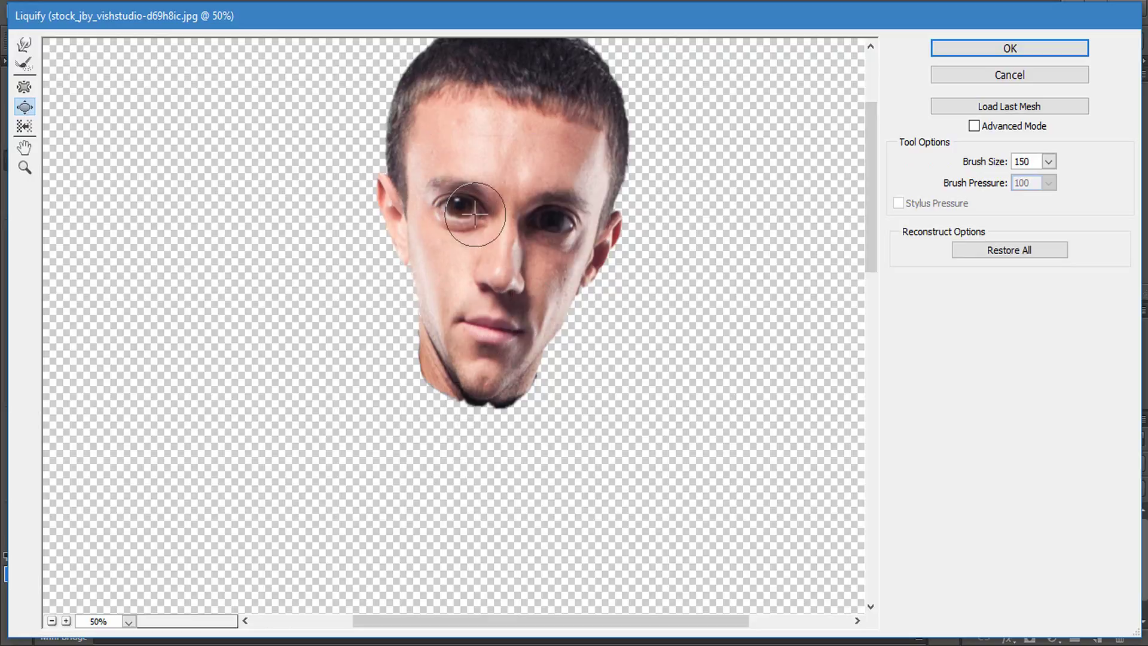
click(575, 229)
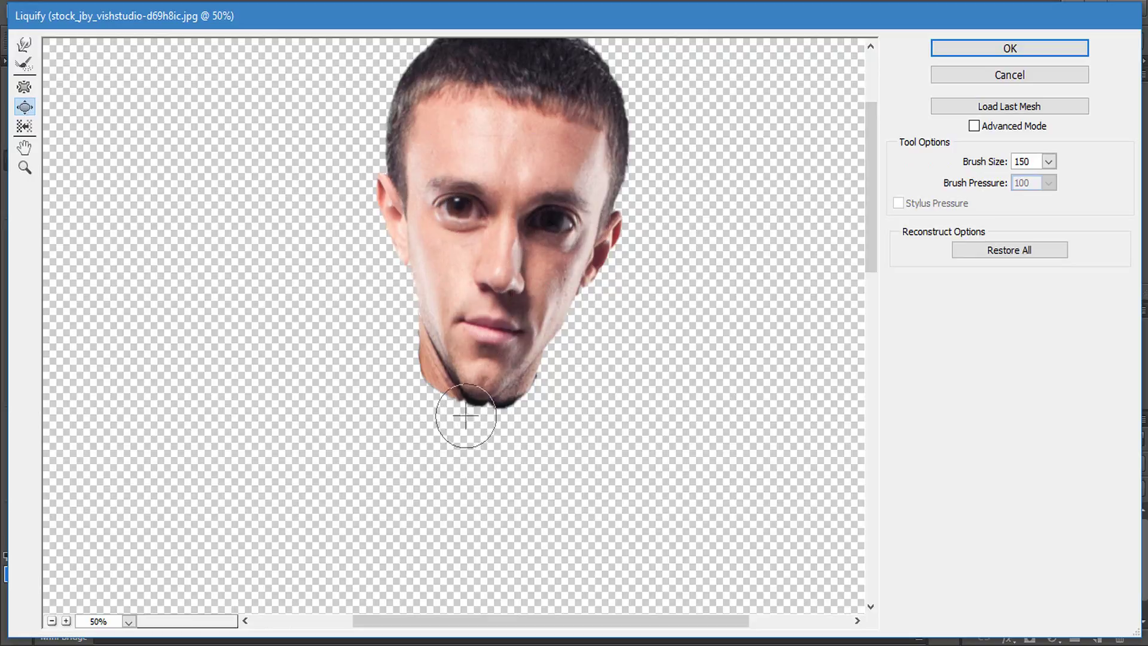
key(bracketright)
key(bracketleft)
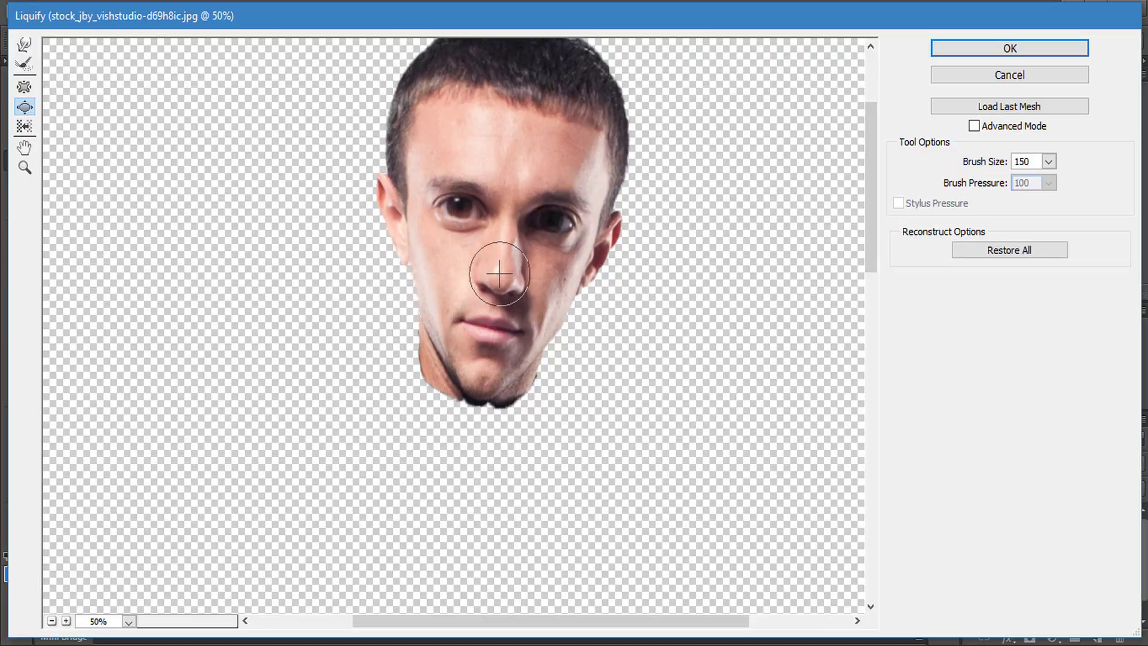
Step: Swell the nose into a big bulbous cartoon shape
key(bracketright)
key(bracketright)
key(bracketleft)
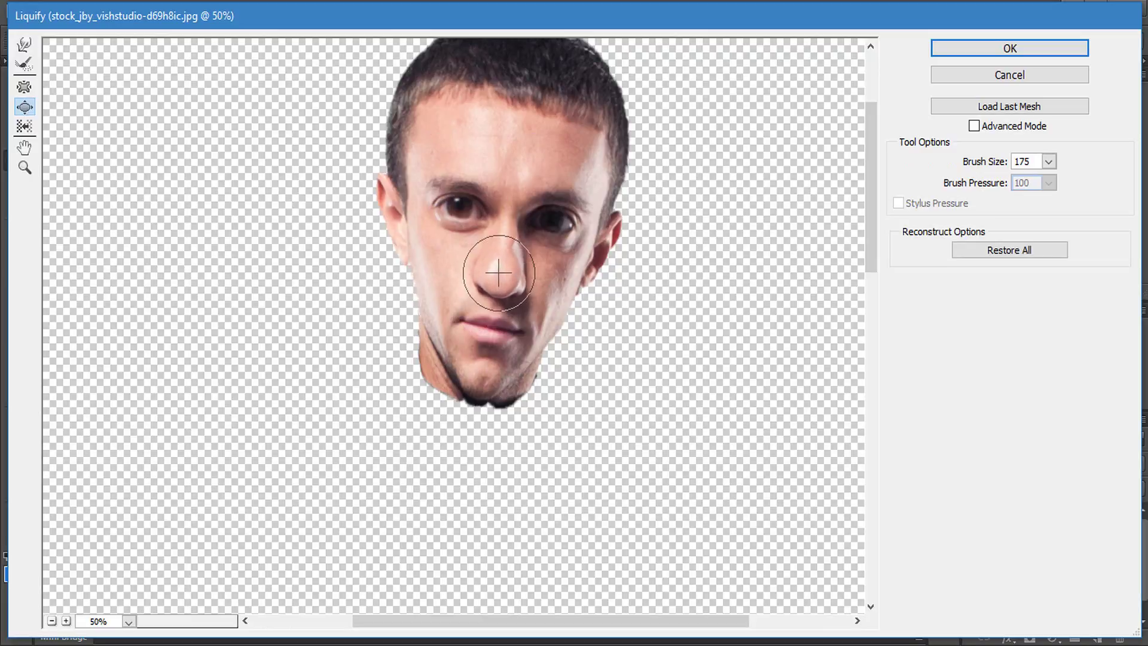
click(498, 273)
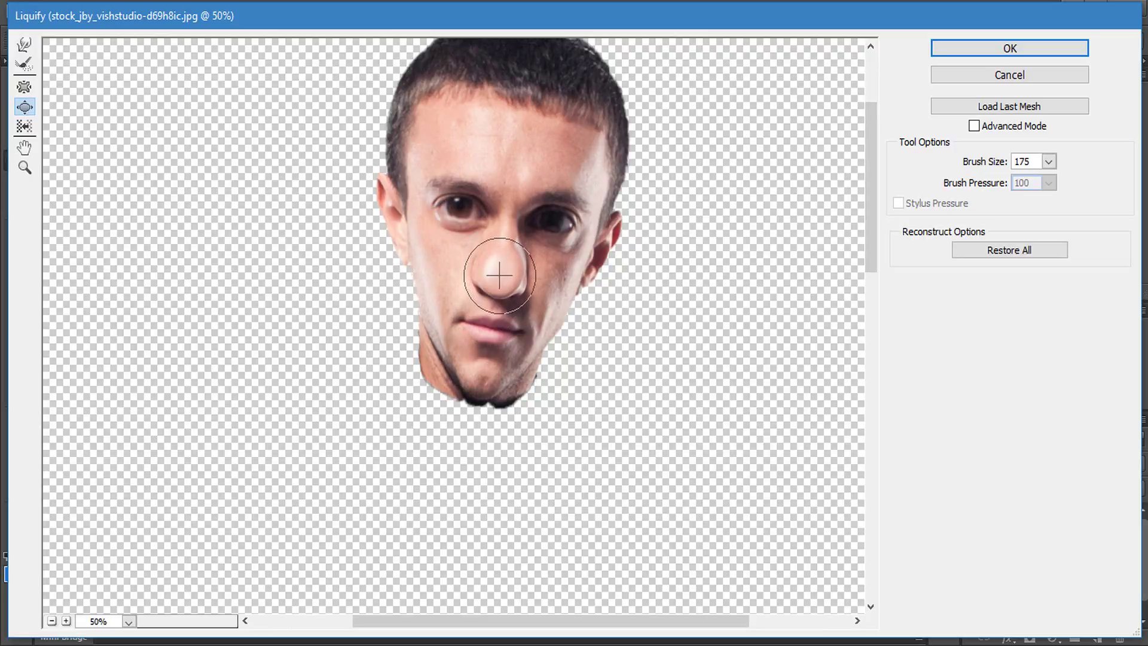
key(ctrl+plus)
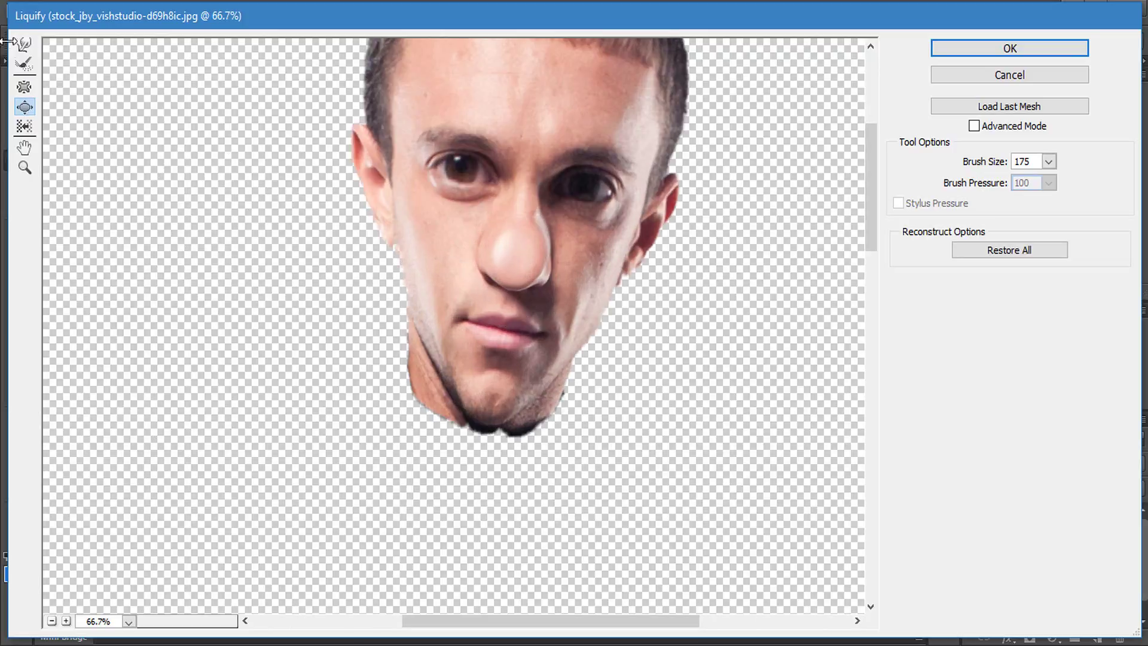
Step: Push the left cheek and jaw inward and nudge the right jaw shading with Forward Warp
key(bracketright)
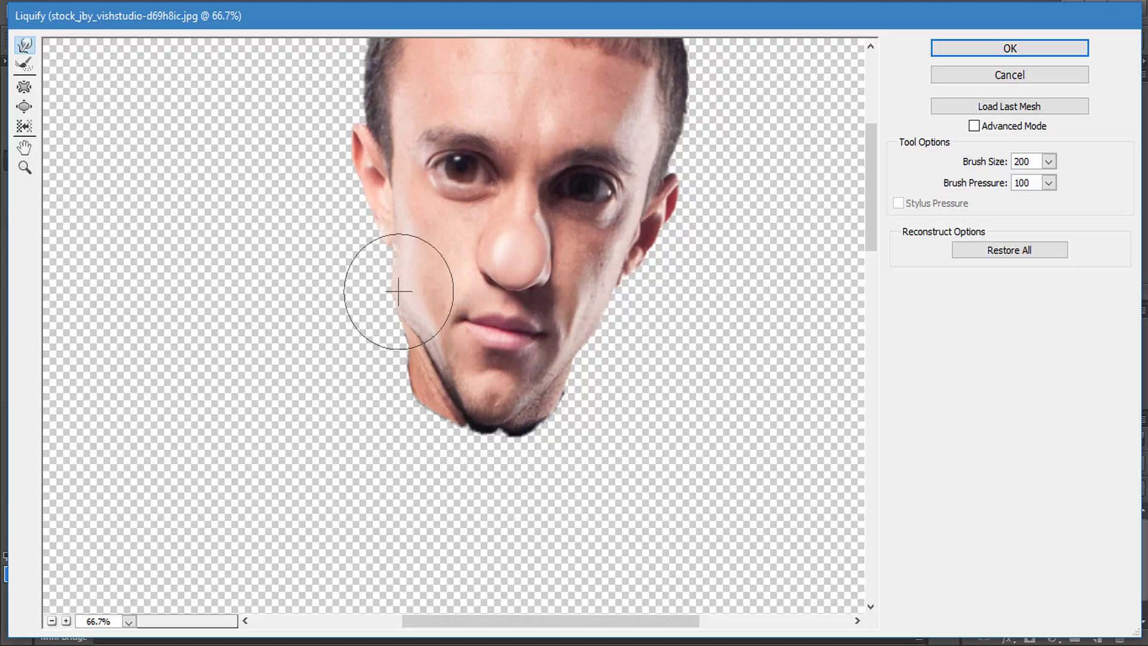
drag(396, 256, 396, 254)
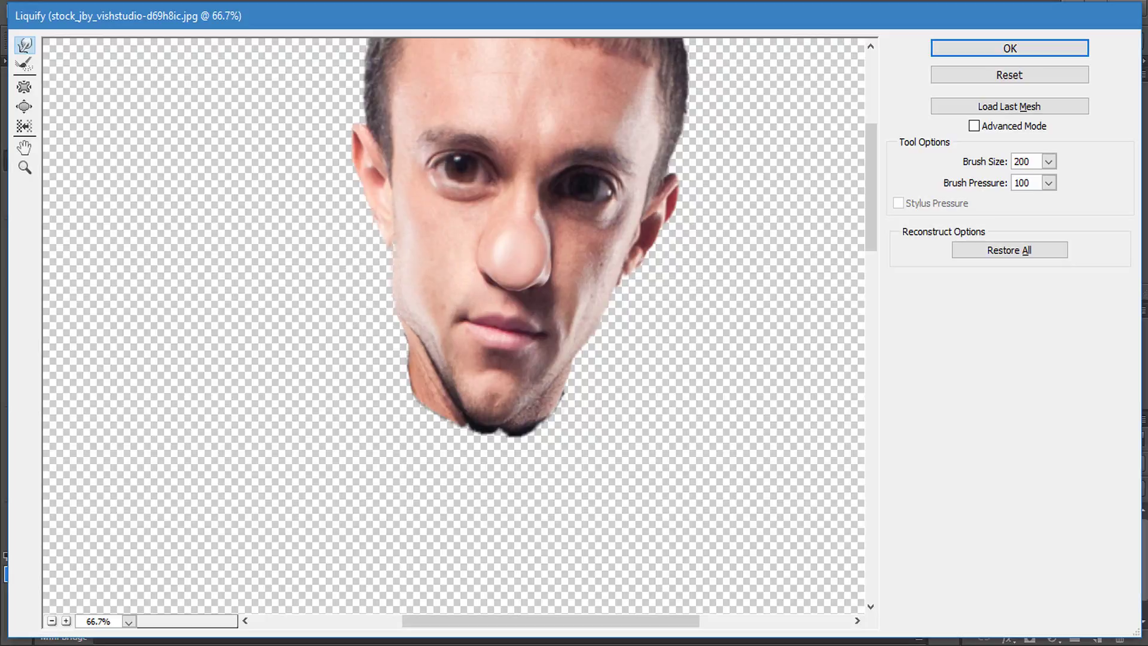
key(bracketright)
key(bracketright)
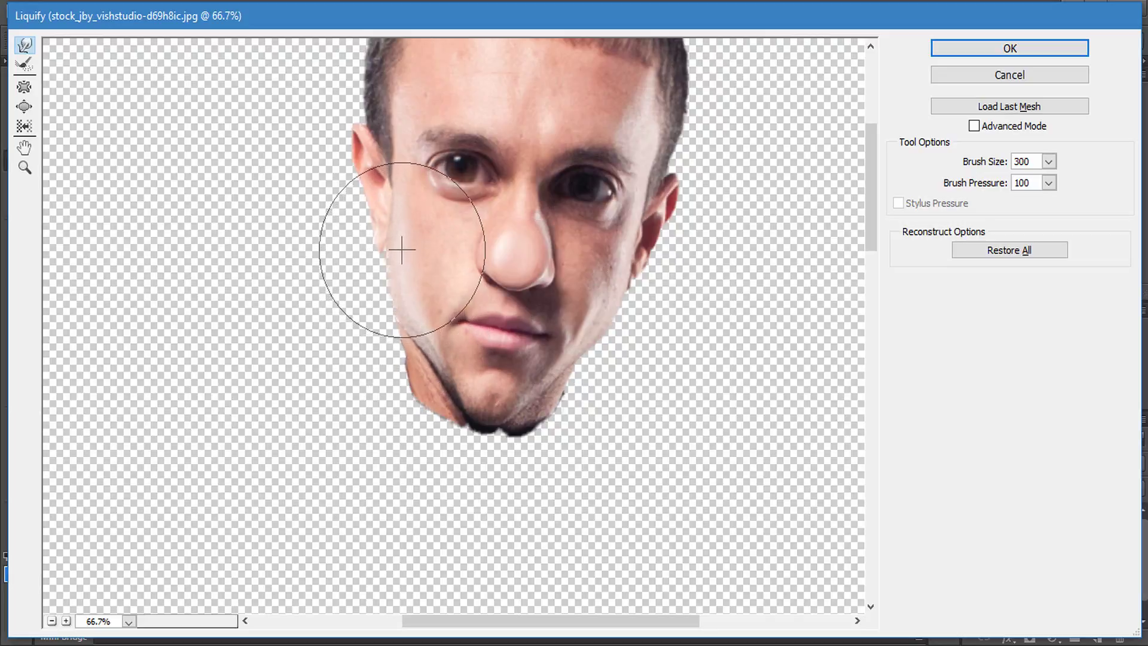
key(bracketleft)
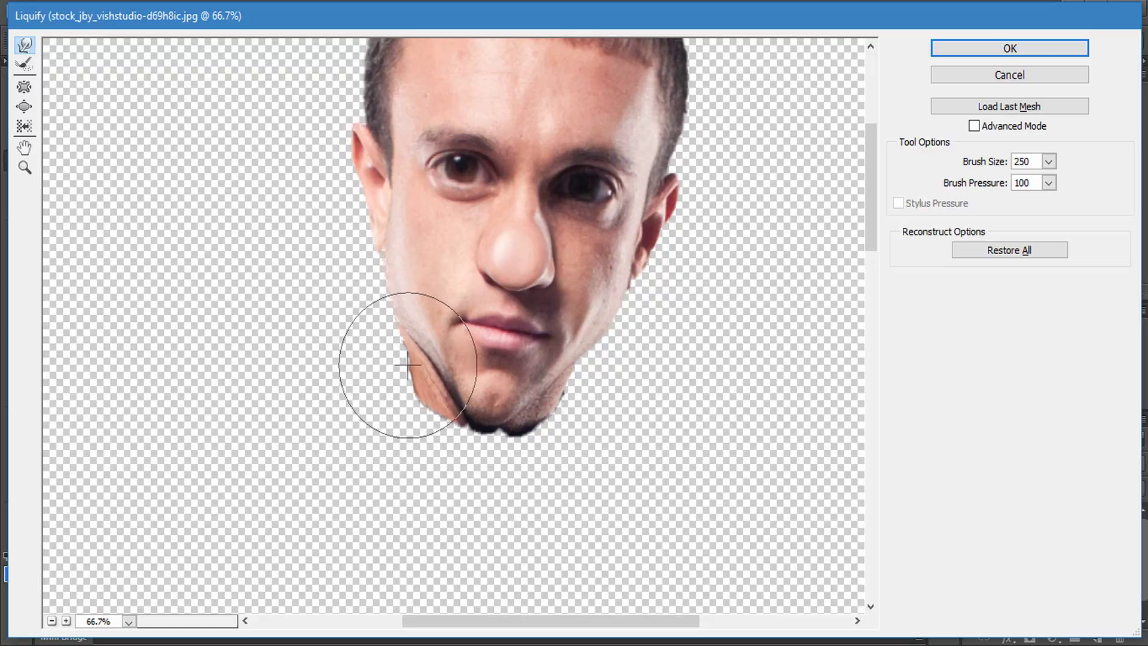
drag(559, 415, 559, 396)
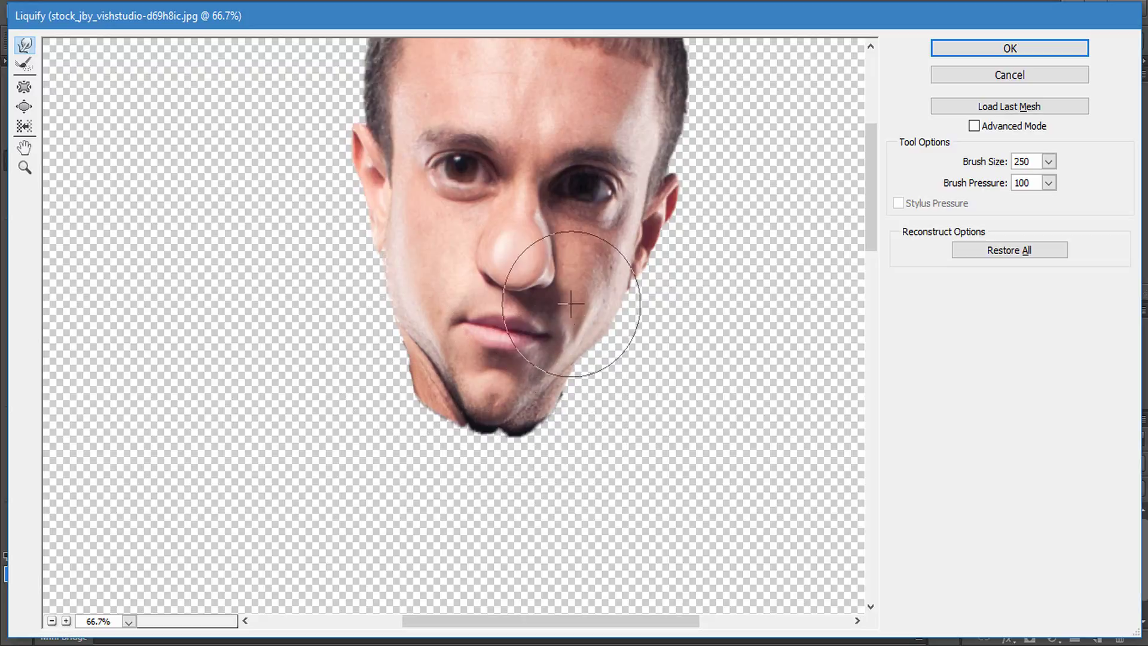
scroll(564, 287, up, 3)
Step: Lift the left lip corner upward with a smaller Forward Warp brush
click(18, 88)
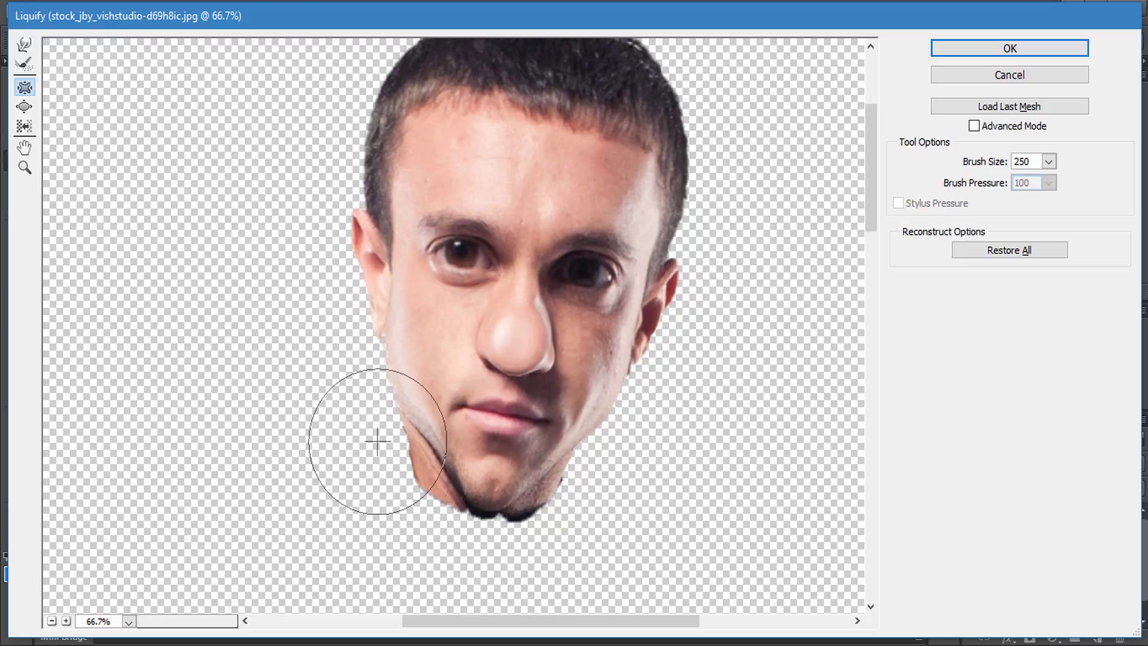
click(25, 45)
key(bracketleft)
key(bracketleft)
key(bracketleft)
key(bracketleft)
key(bracketleft)
key(bracketleft)
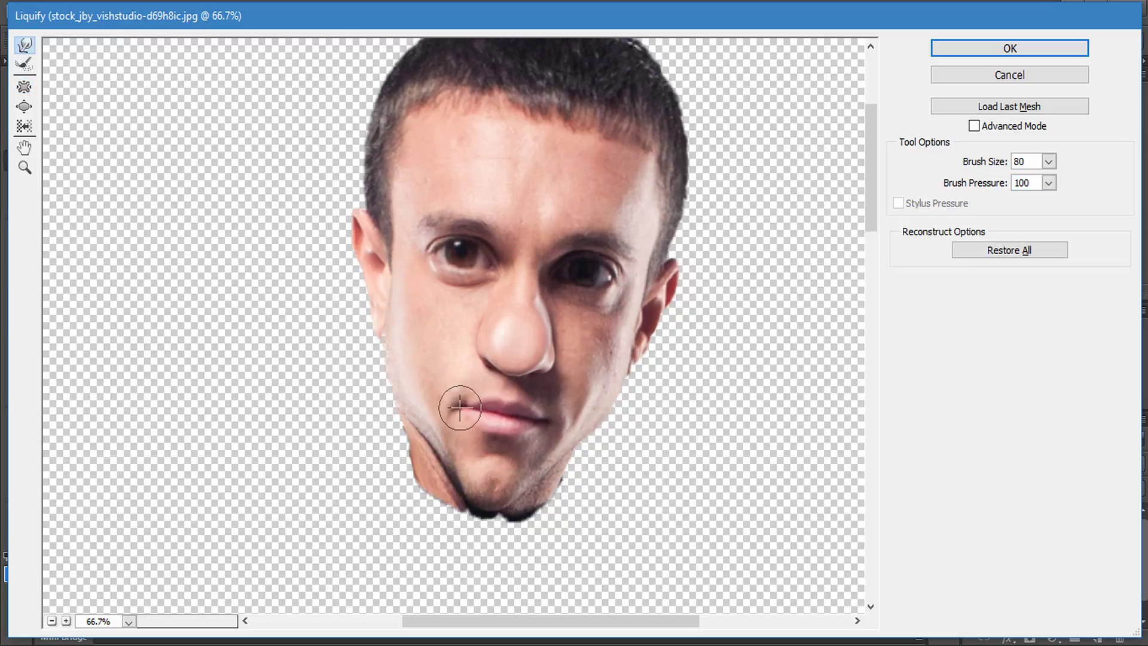
drag(457, 405, 445, 392)
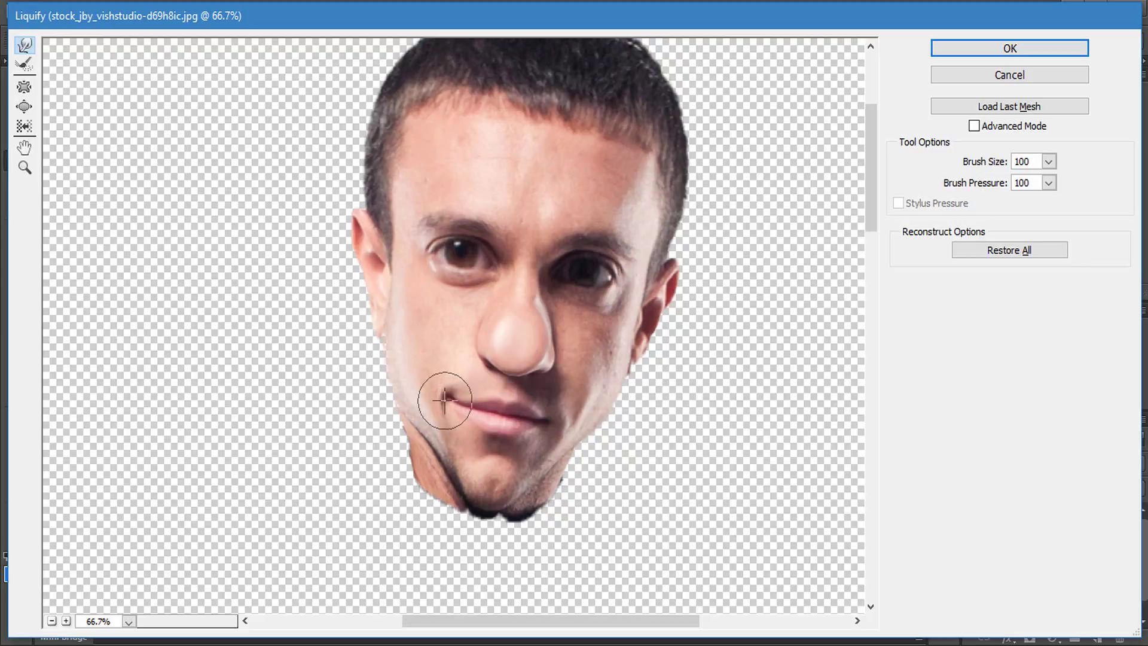
key(bracketright)
key(bracketright)
key(bracketright)
drag(474, 410, 460, 401)
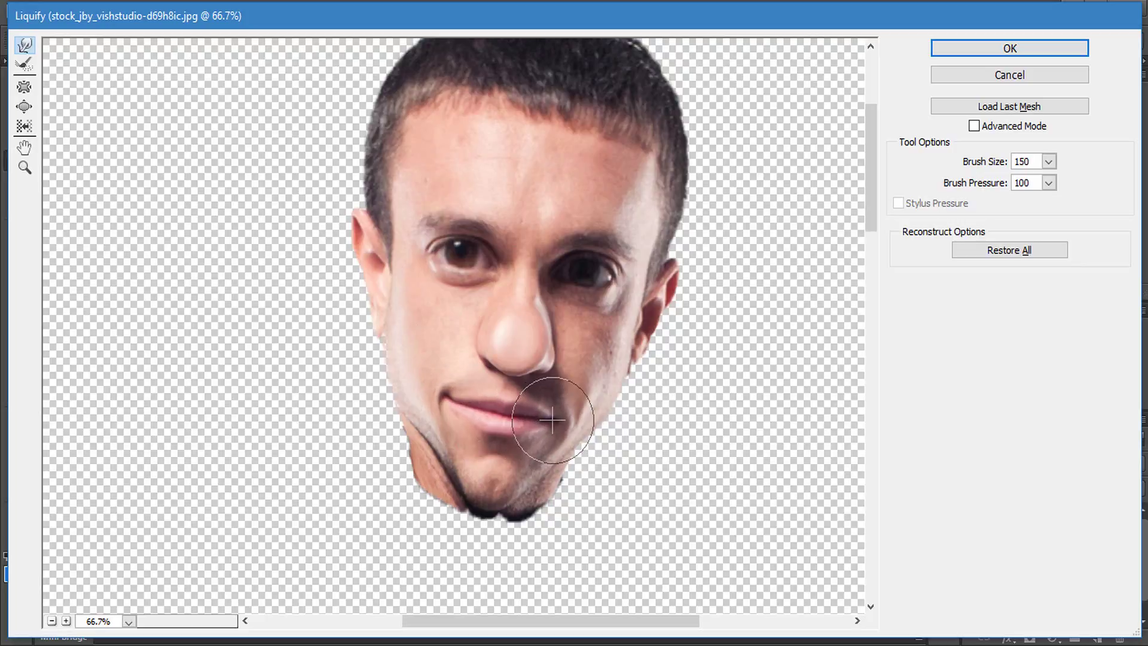
key(bracketright)
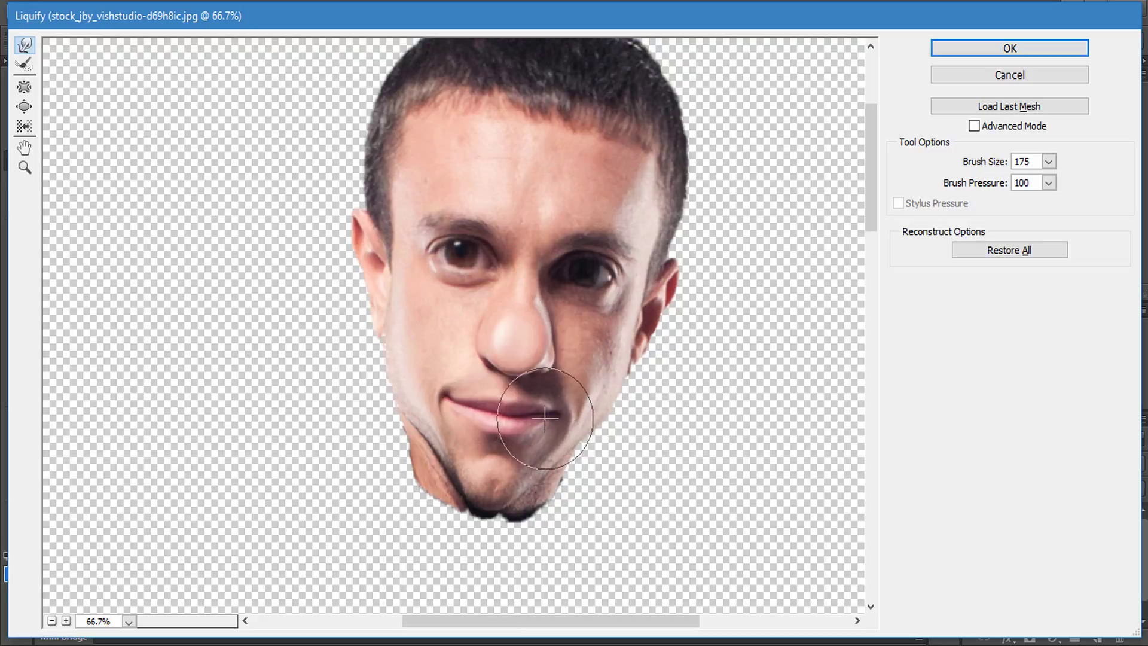
Step: Push both mouth corners and cheeks into a wide, stretched grin
drag(544, 416, 559, 408)
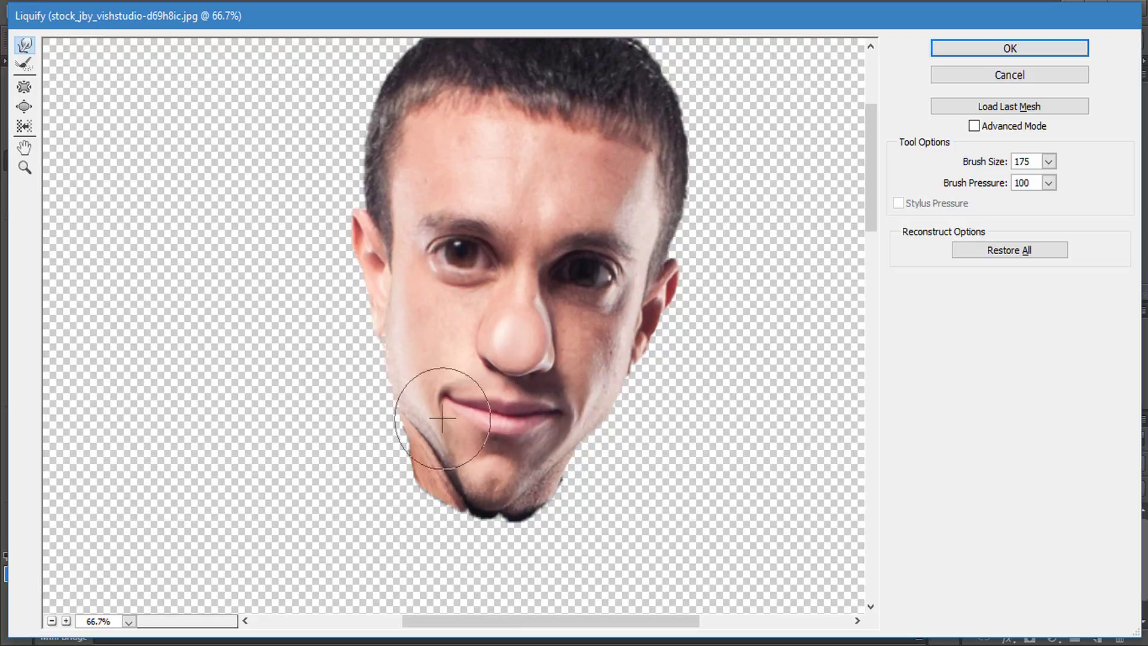
drag(443, 418, 443, 394)
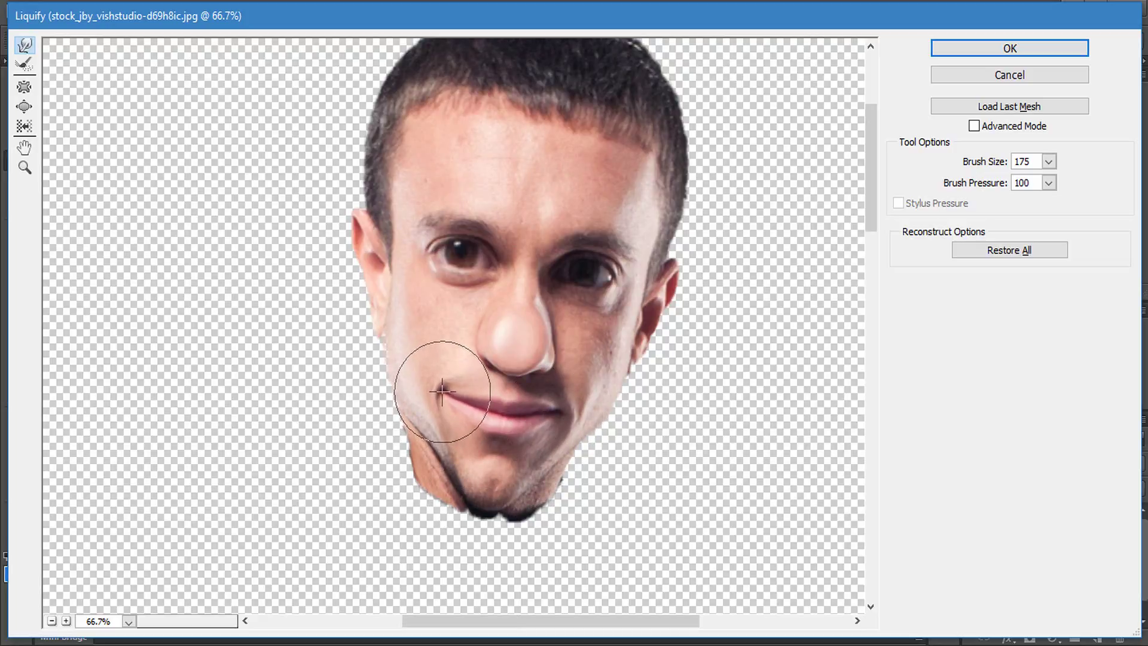
drag(589, 404, 568, 407)
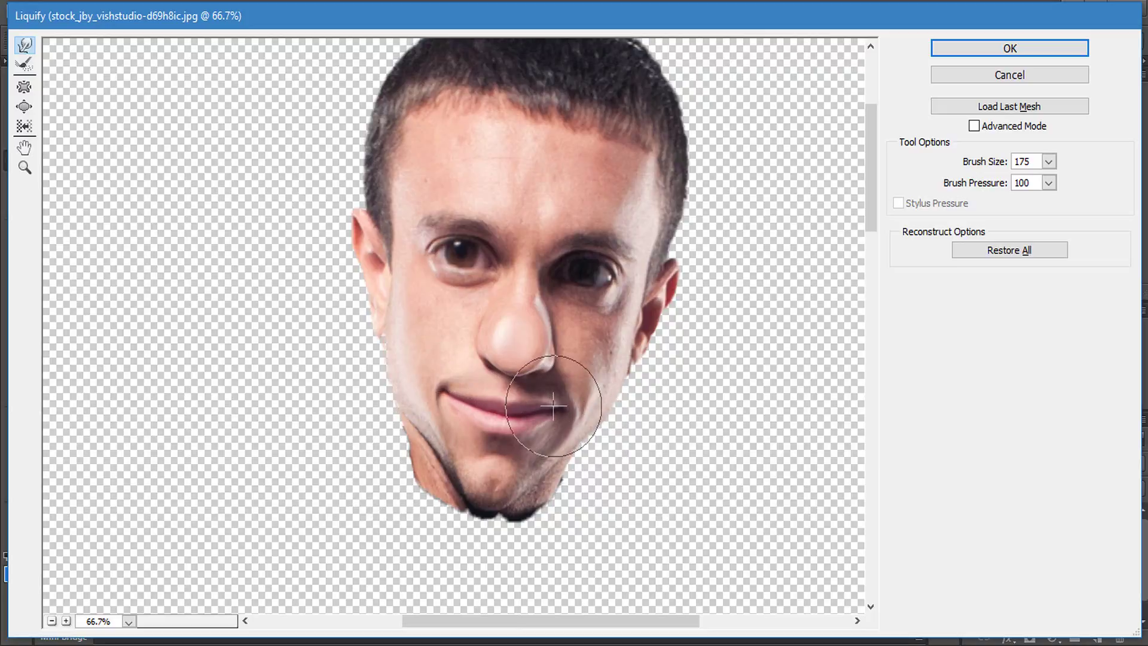
drag(585, 385, 574, 401)
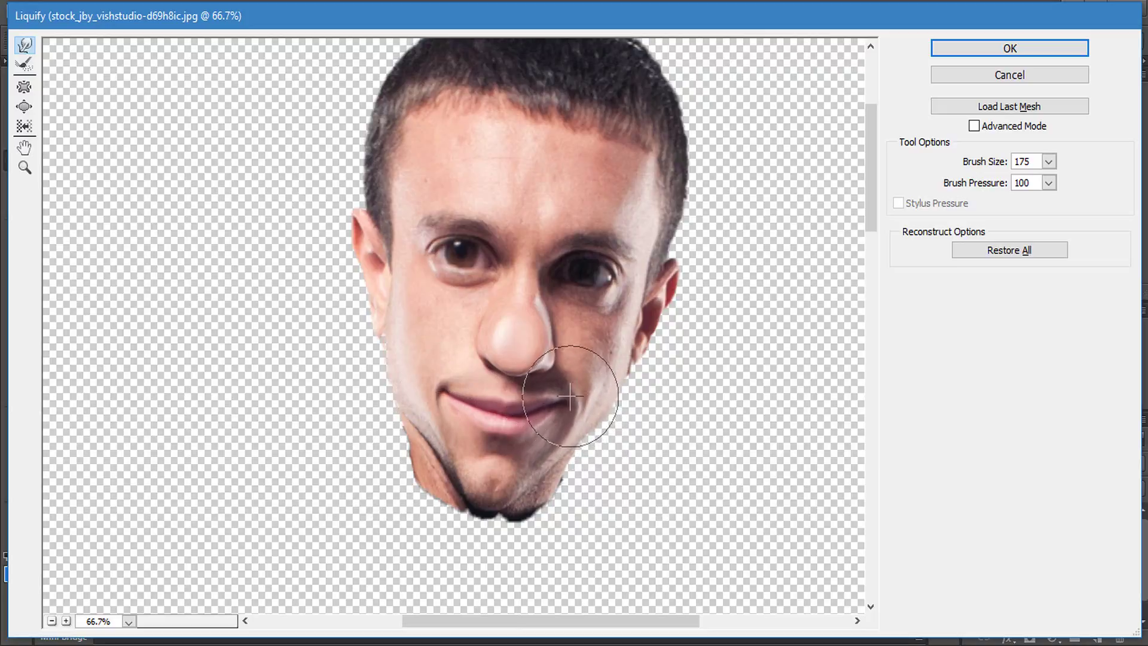
drag(436, 410, 435, 384)
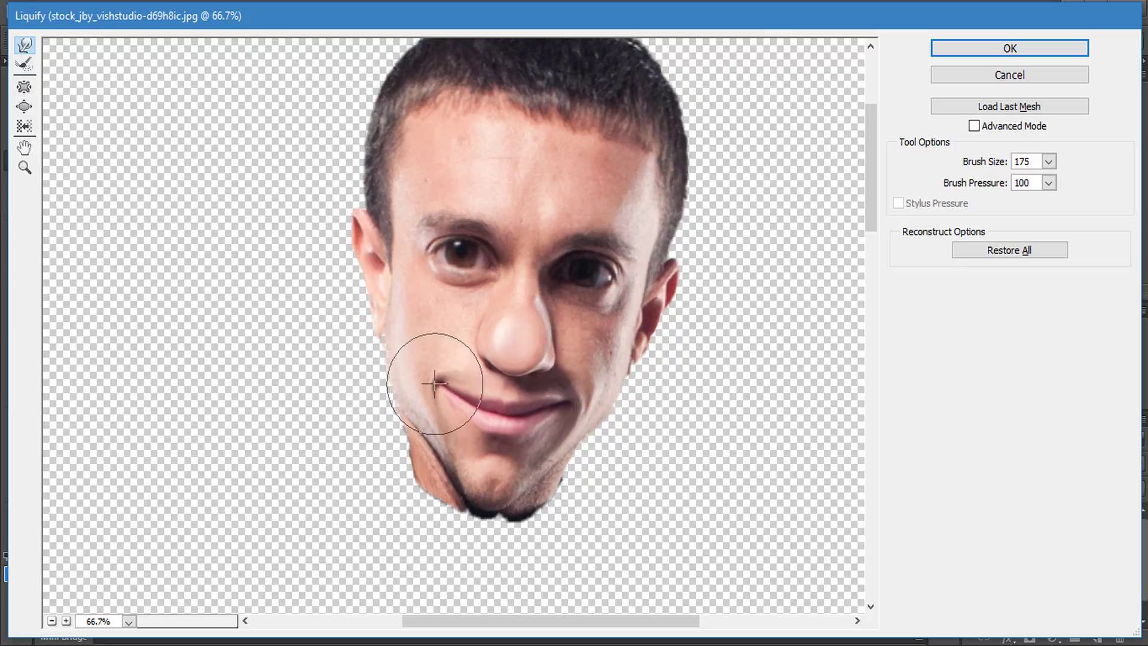
Step: Apply the face warp and reopen Liquify on the body layer, Layer 1
key(Return)
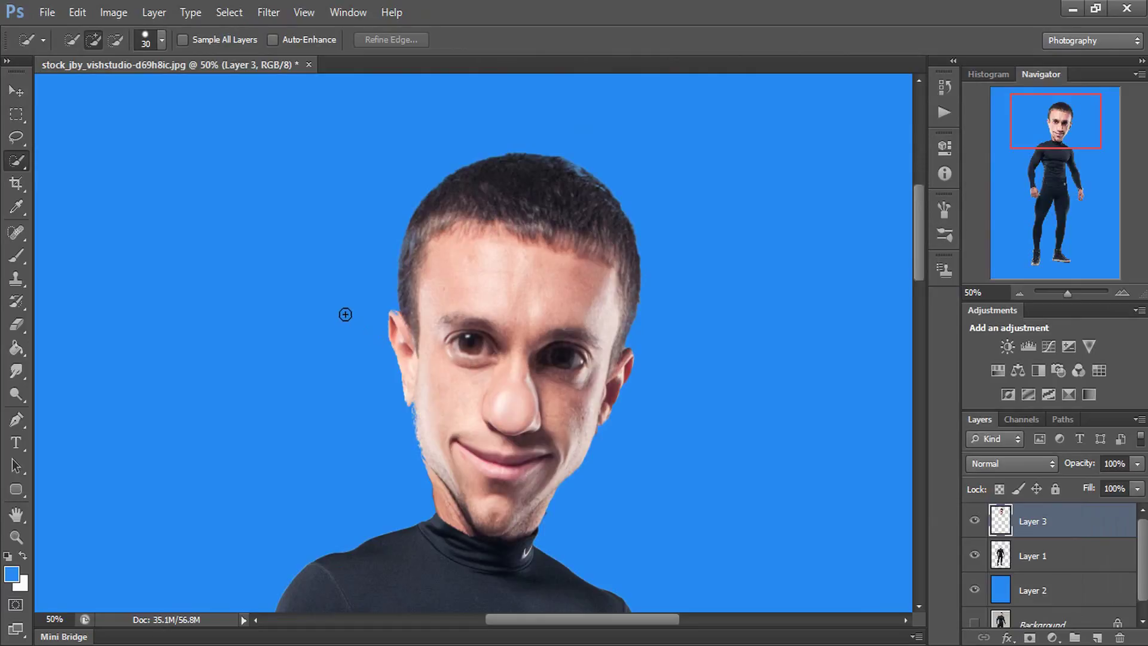
scroll(345, 314, down, 3)
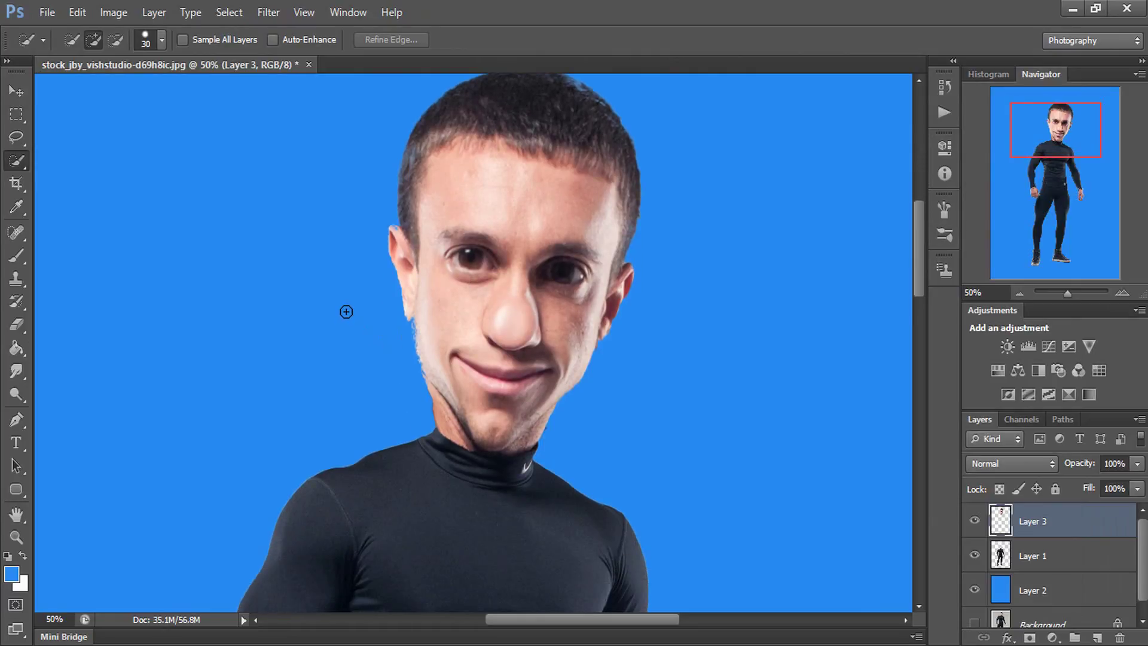
scroll(438, 351, down, 3)
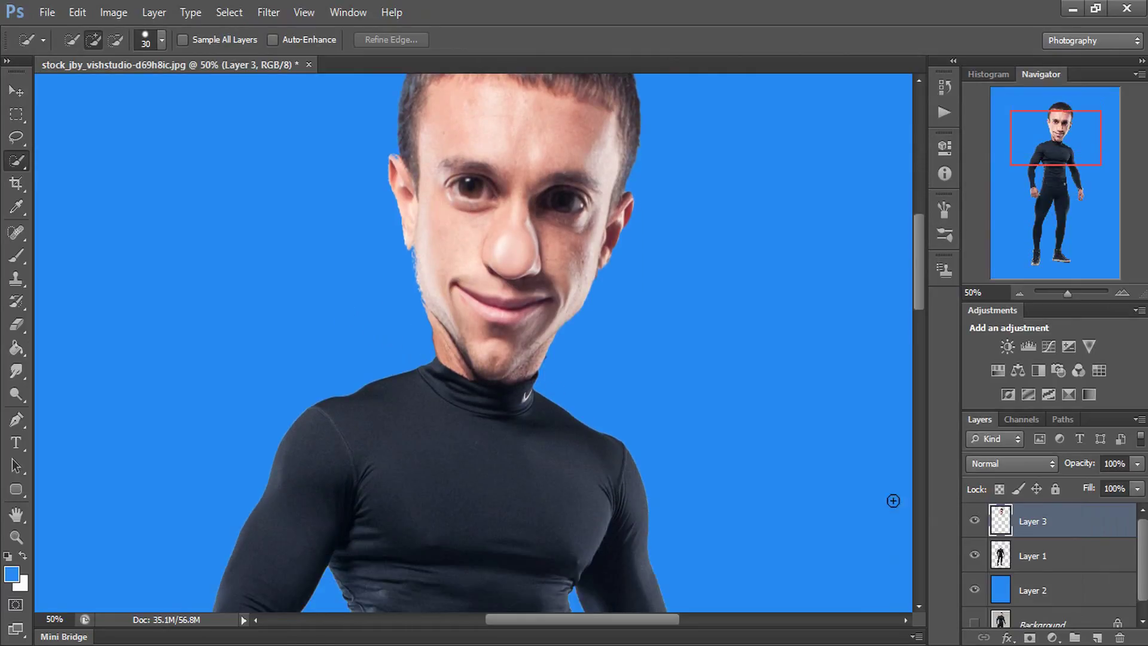
click(1065, 563)
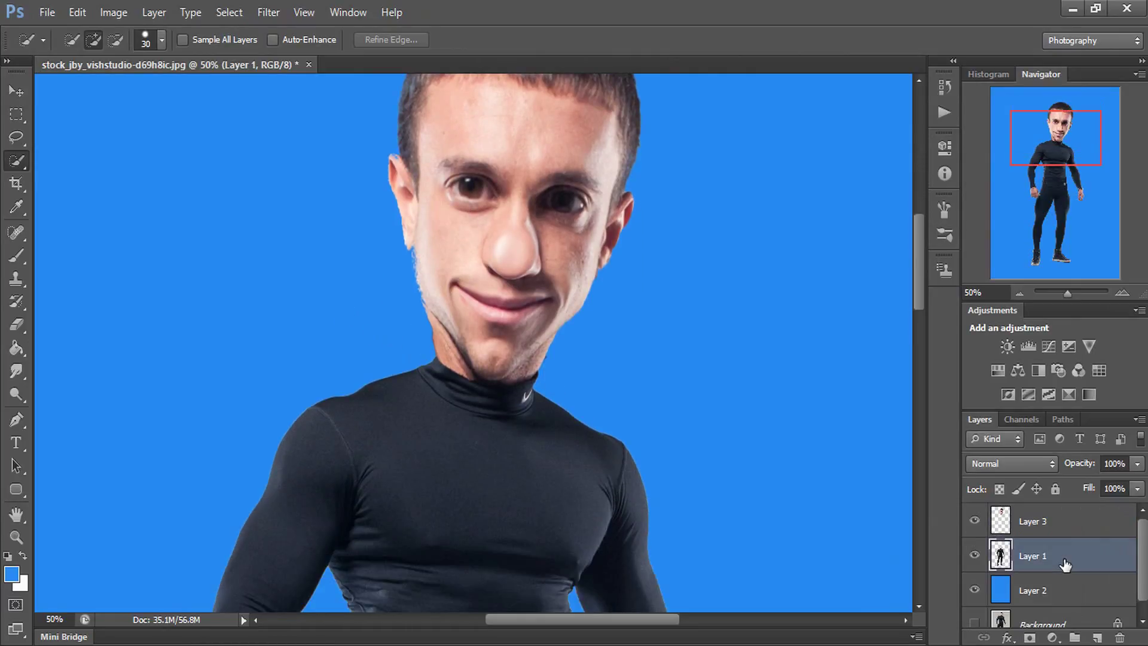
click(266, 13)
click(279, 133)
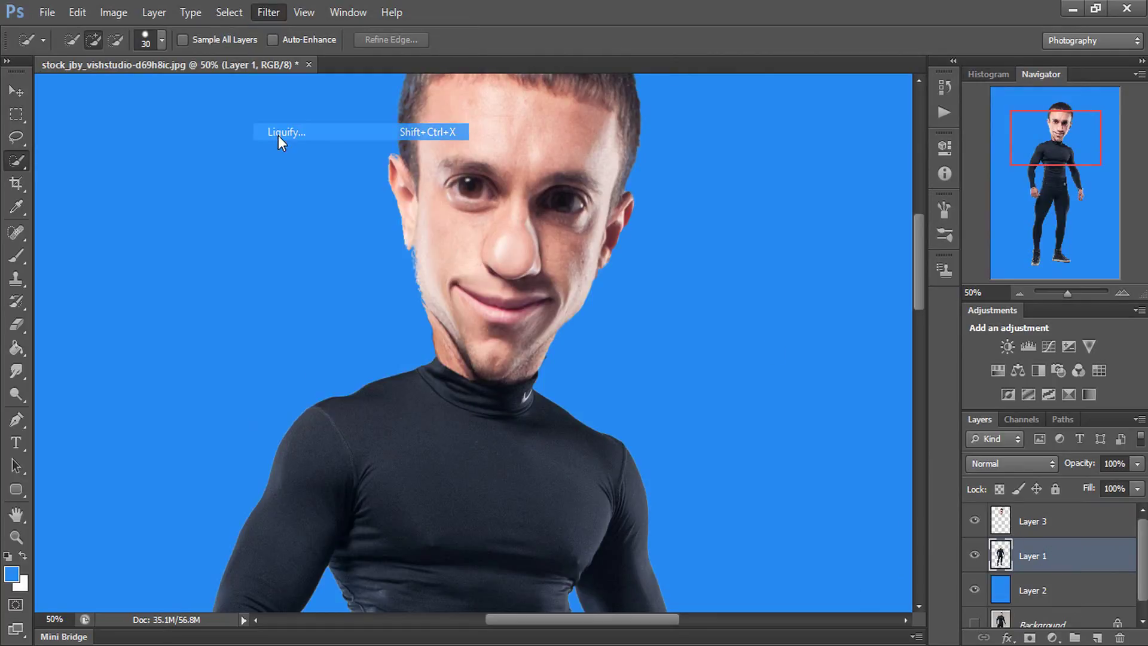
Step: Pucker the right calf and ankle with a 300–500 px brush
key(ctrl+plus)
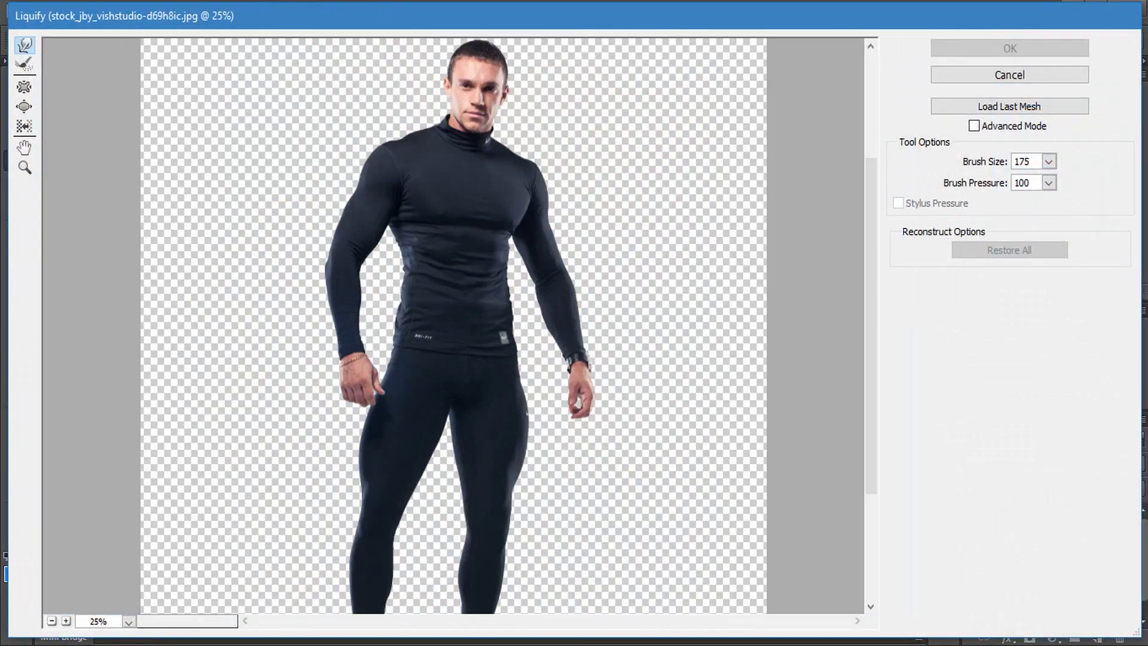
click(23, 88)
scroll(377, 448, down, 5)
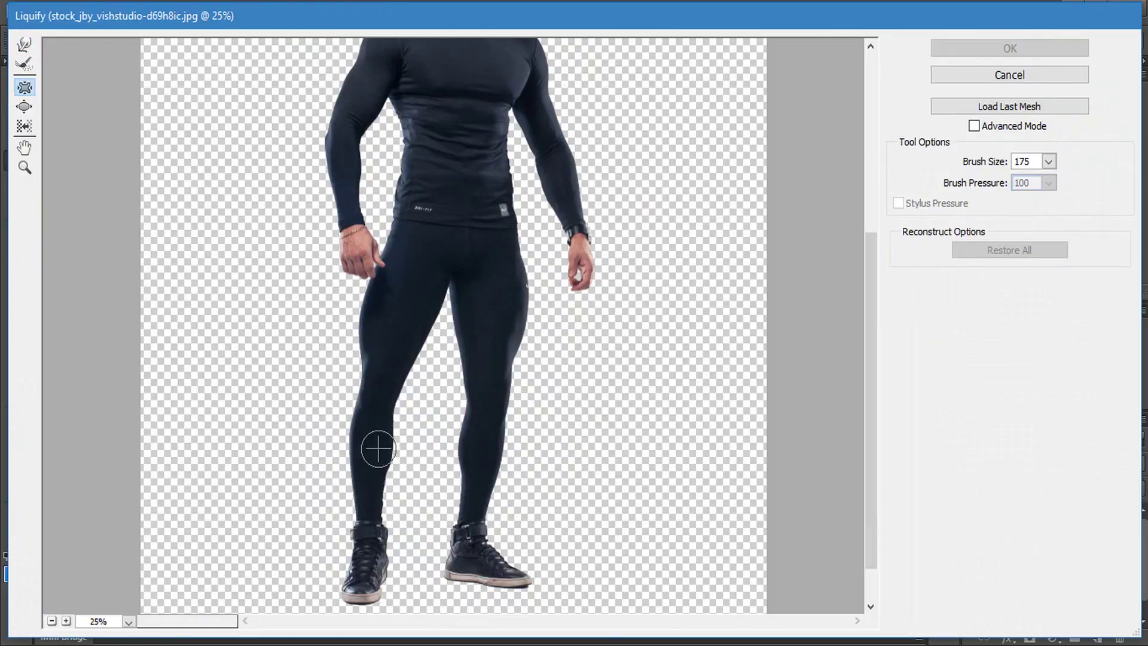
key(bracketright)
key(bracketright)
key(bracketright)
key(bracketright)
key(bracketright)
key(bracketleft)
key(bracketleft)
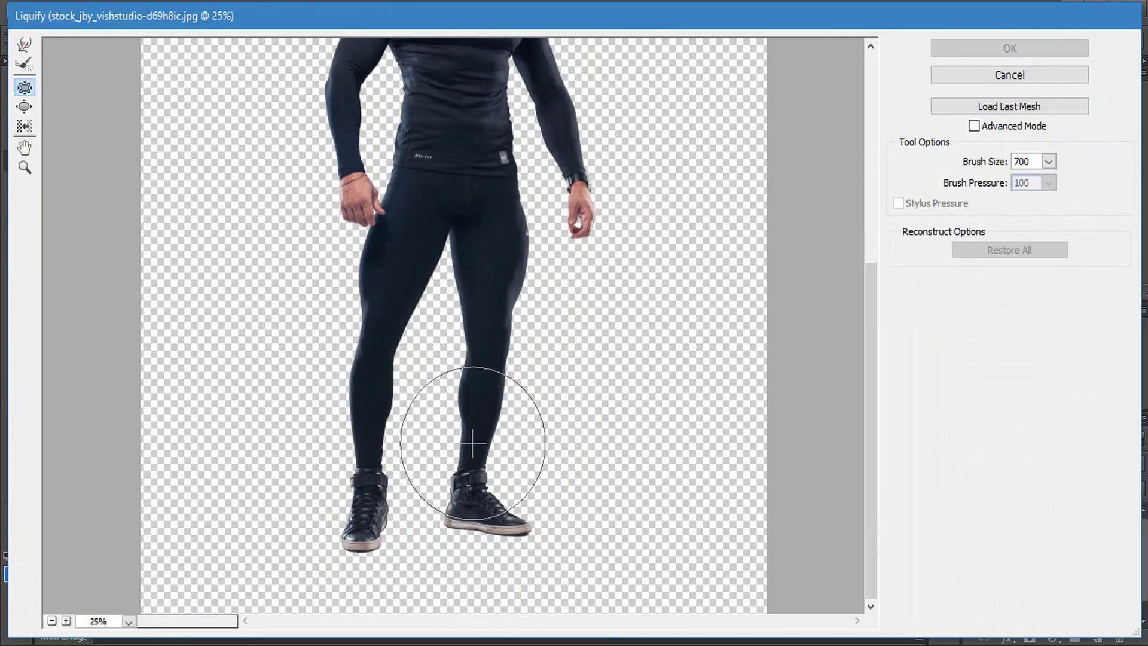
key(bracketleft)
key(bracketleft)
key(bracketleft)
click(471, 443)
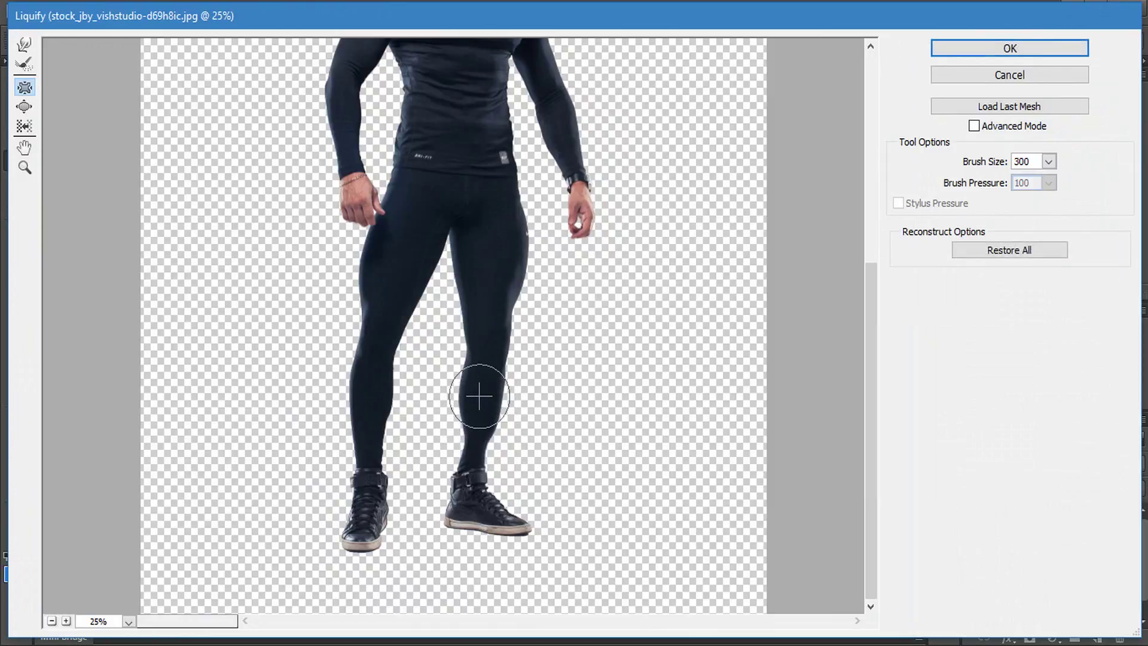
key(bracketright)
key(bracketright)
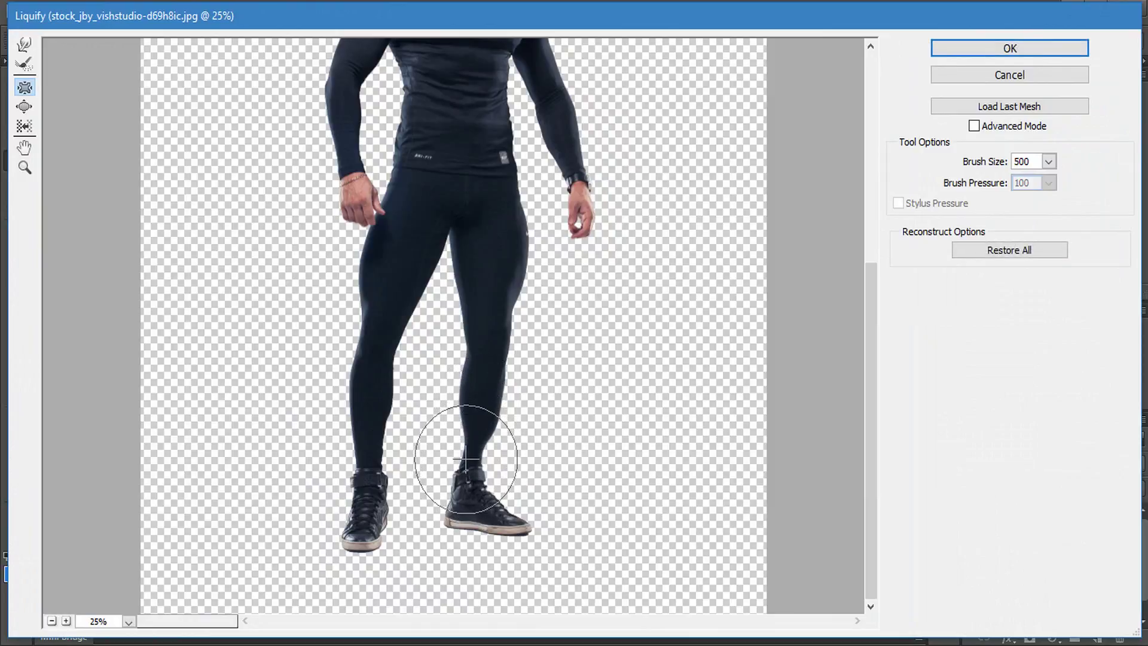
drag(466, 459, 484, 417)
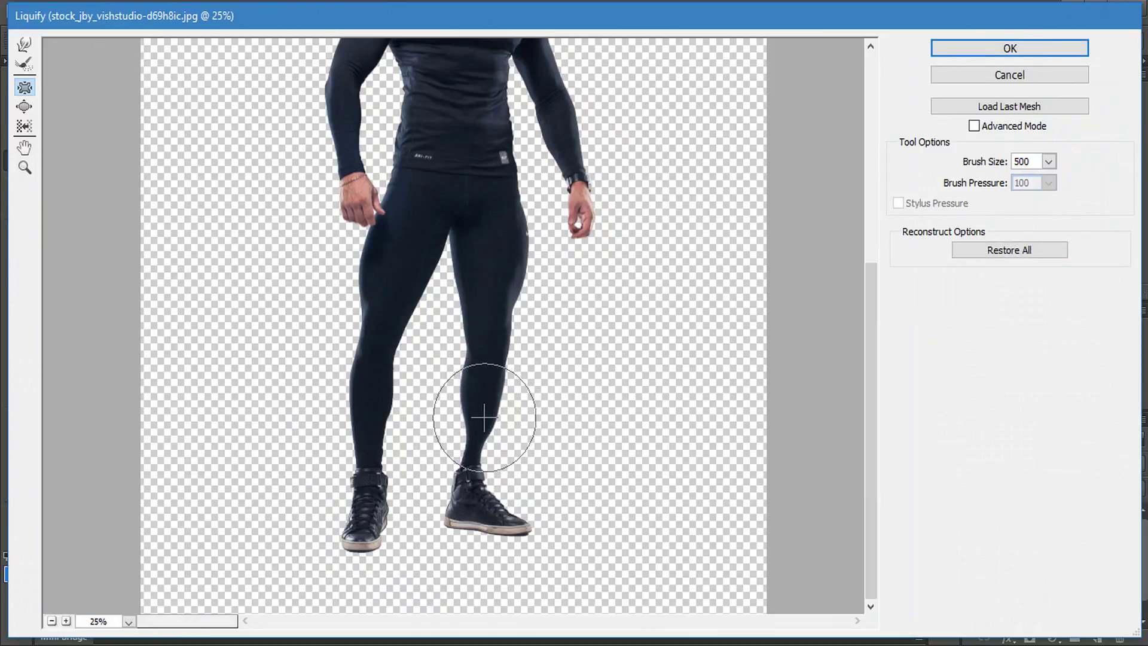
Step: Slim the right calf further and the left lower calf with a 400 px pucker brush
key(bracketleft)
click(482, 390)
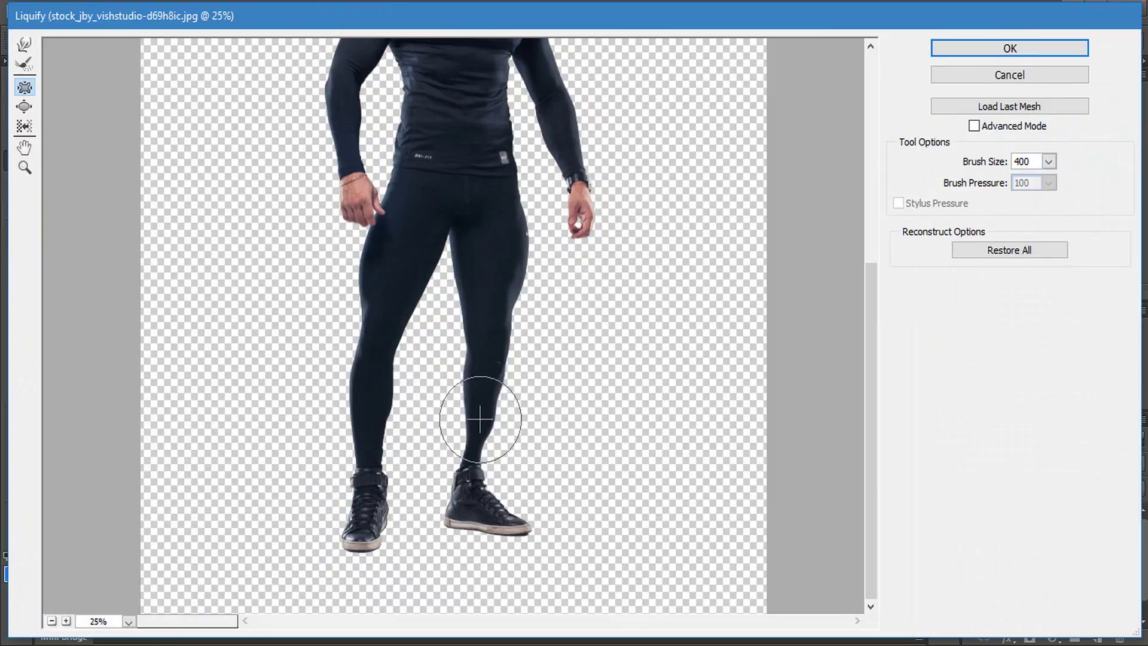
click(479, 419)
click(485, 411)
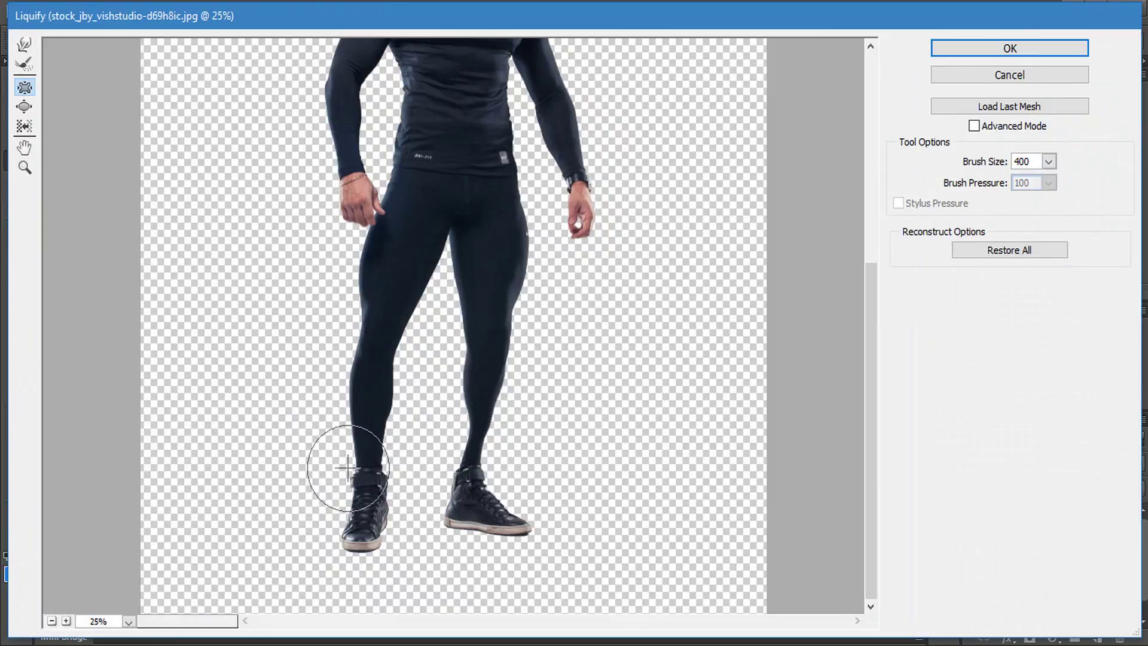
mouse_move(347, 468)
mouse_down()
mouse_move(369, 444)
mouse_move(361, 396)
mouse_move(374, 377)
mouse_move(369, 416)
mouse_up()
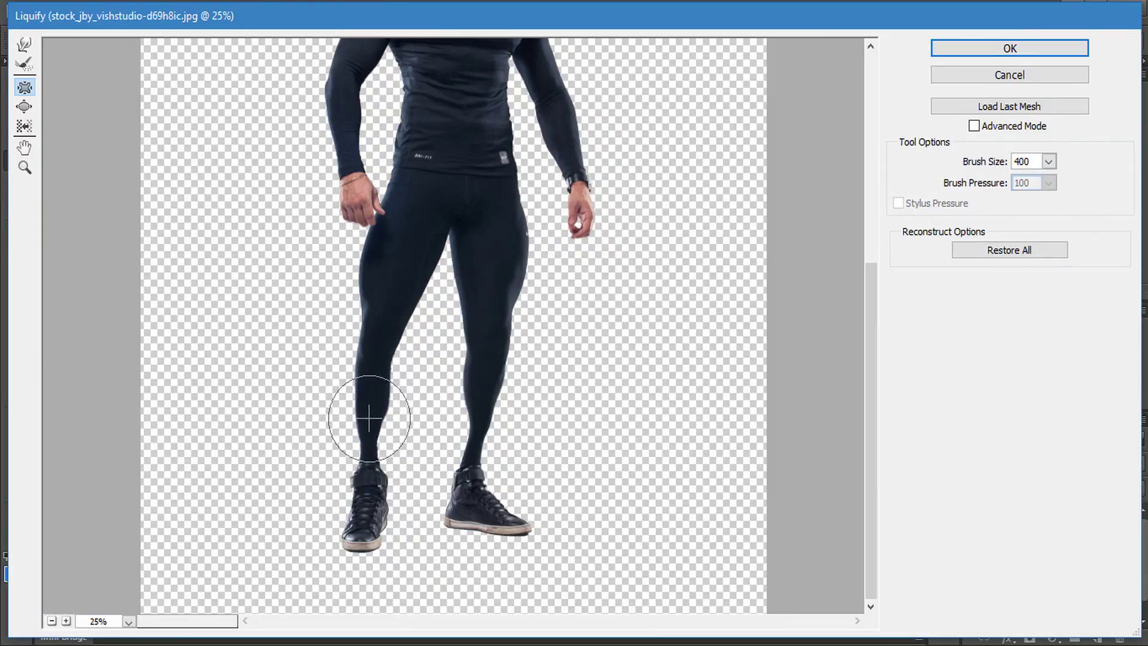
Step: Pucker both thighs and the right knee with a 500 px brush
key(bracketright)
drag(374, 282, 376, 285)
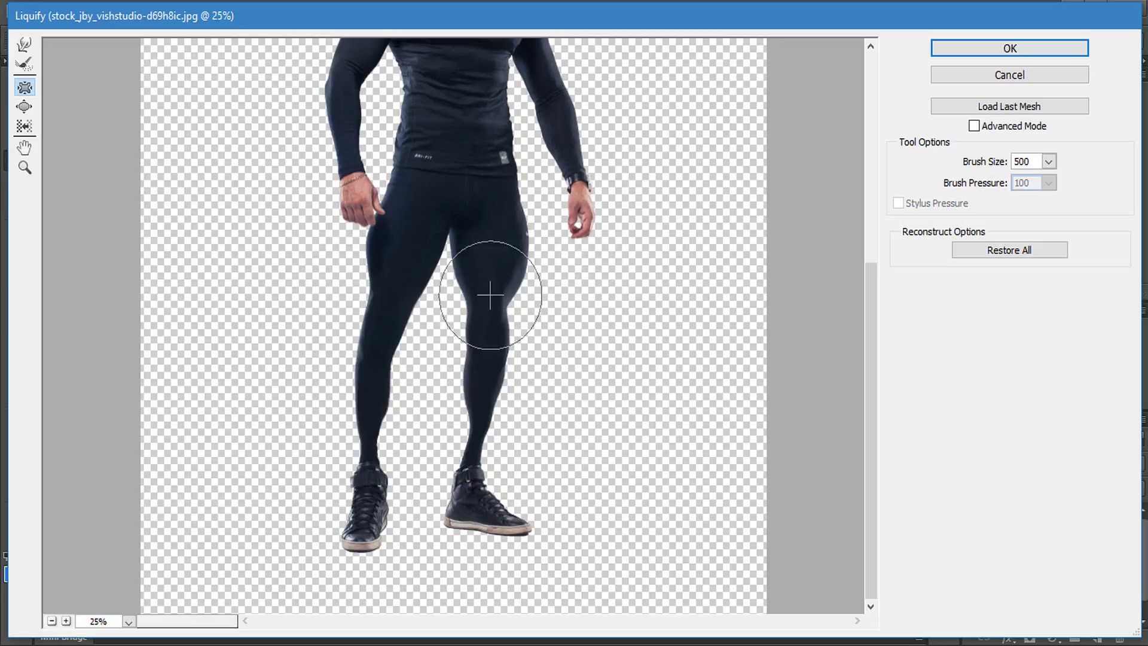
drag(487, 333, 486, 333)
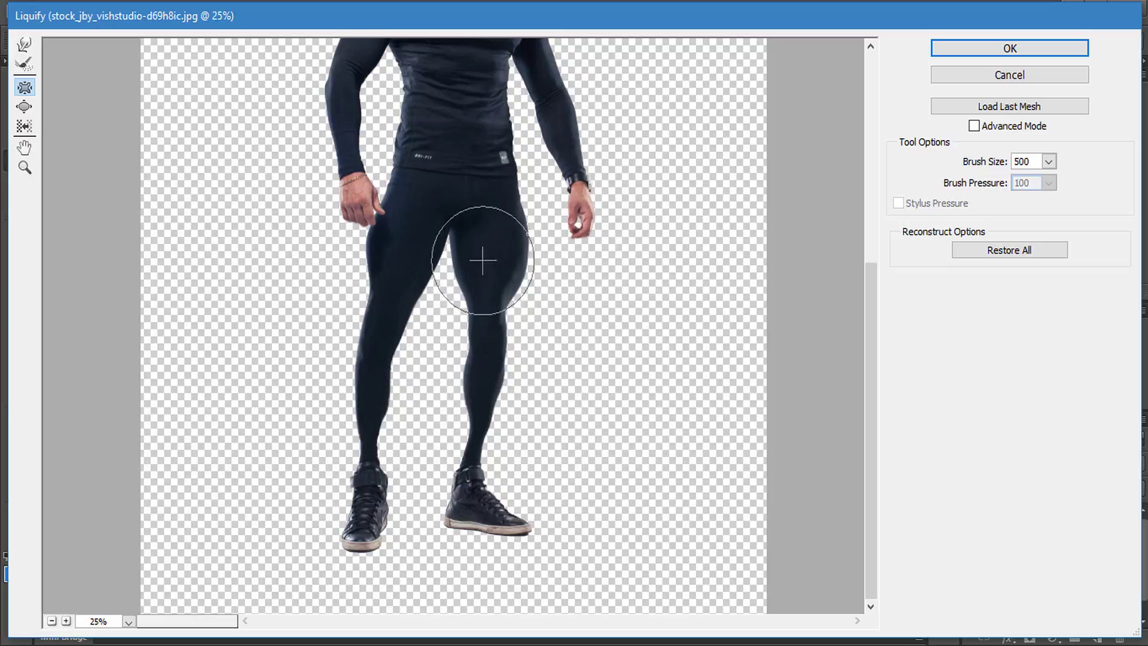
drag(514, 243, 517, 246)
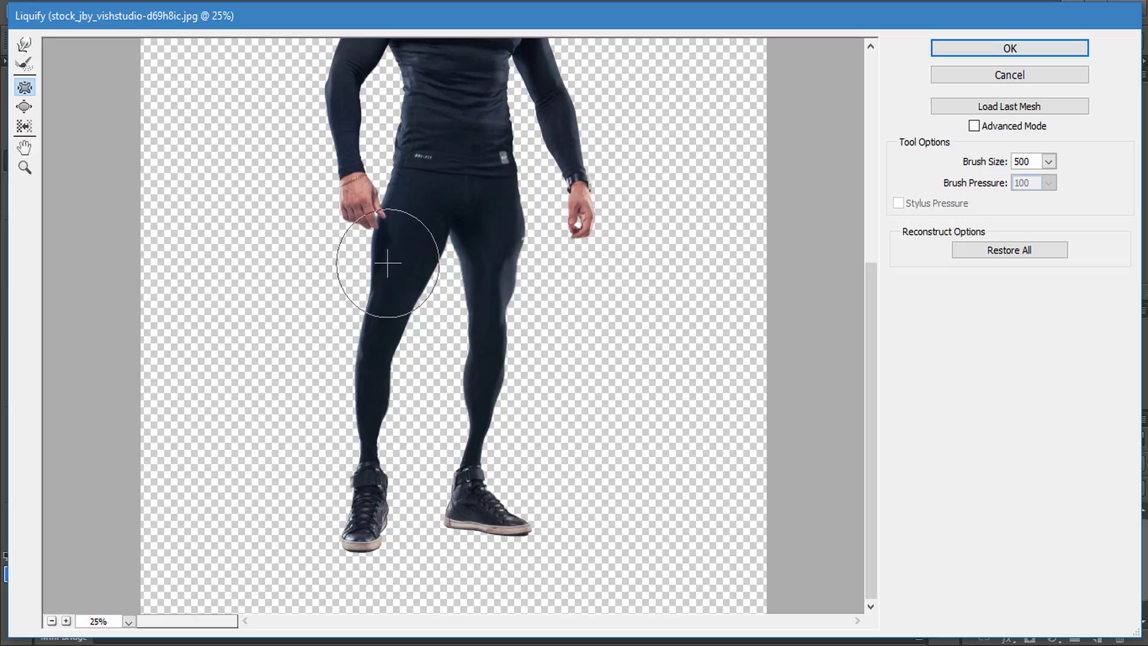
drag(392, 242, 390, 259)
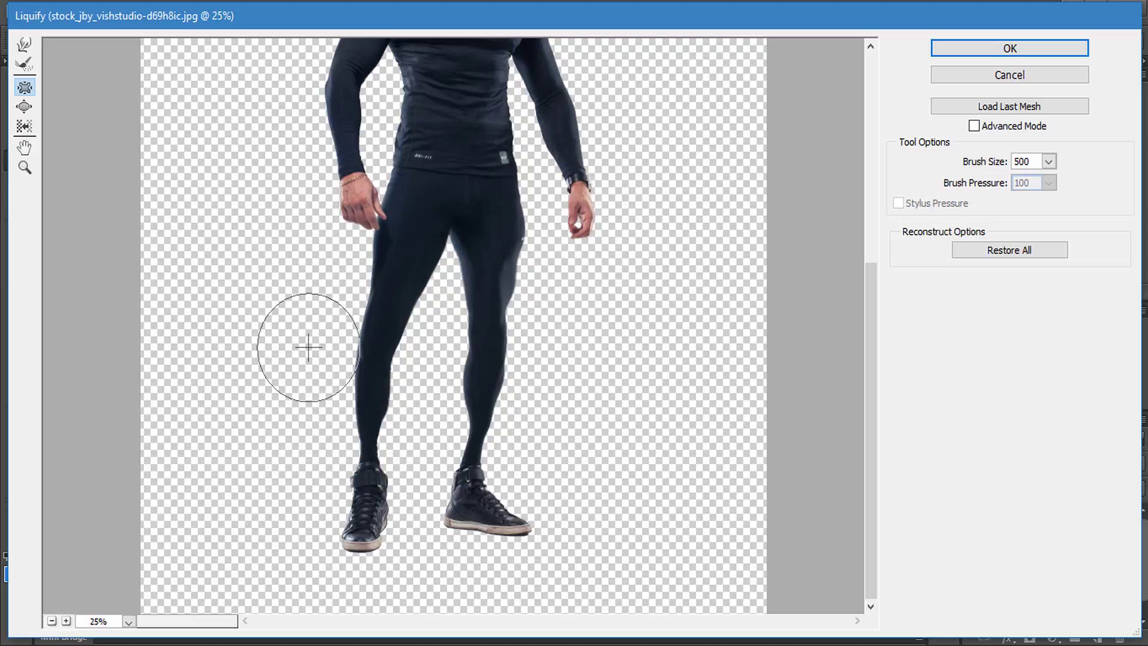
key(ctrl+minus)
Step: Reshape both forearms, the right upper arm and the left shoulder outline with a 600 px warp brush
key(ctrl+plus)
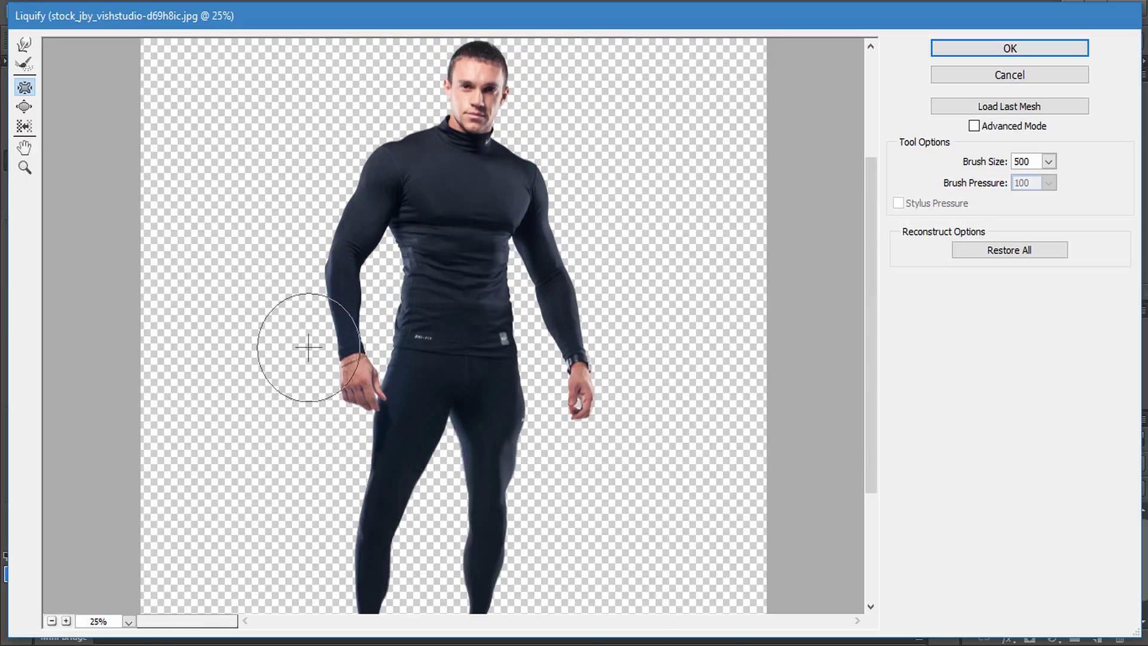
key(ctrl+plus)
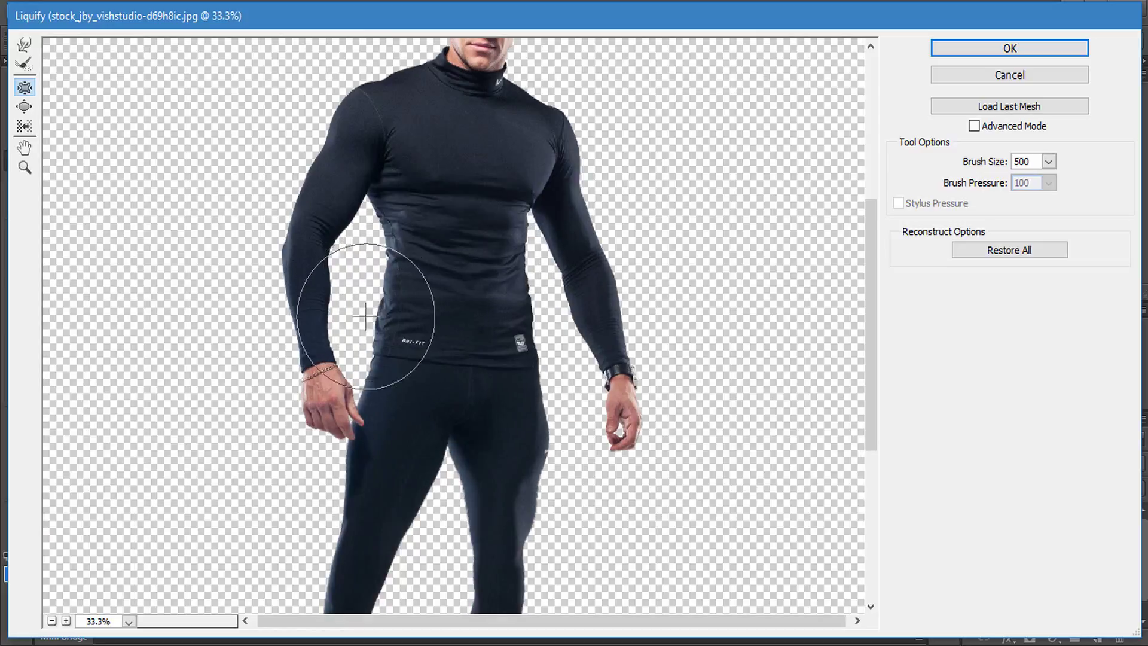
scroll(364, 315, up, 3)
key(bracketright)
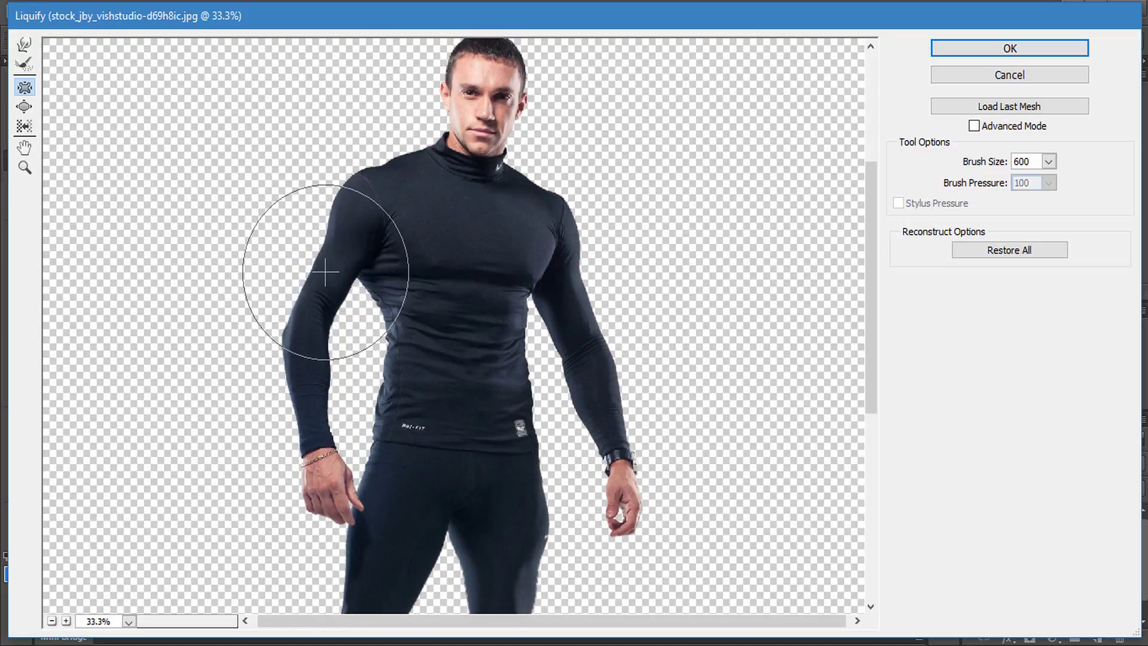
drag(315, 392, 310, 390)
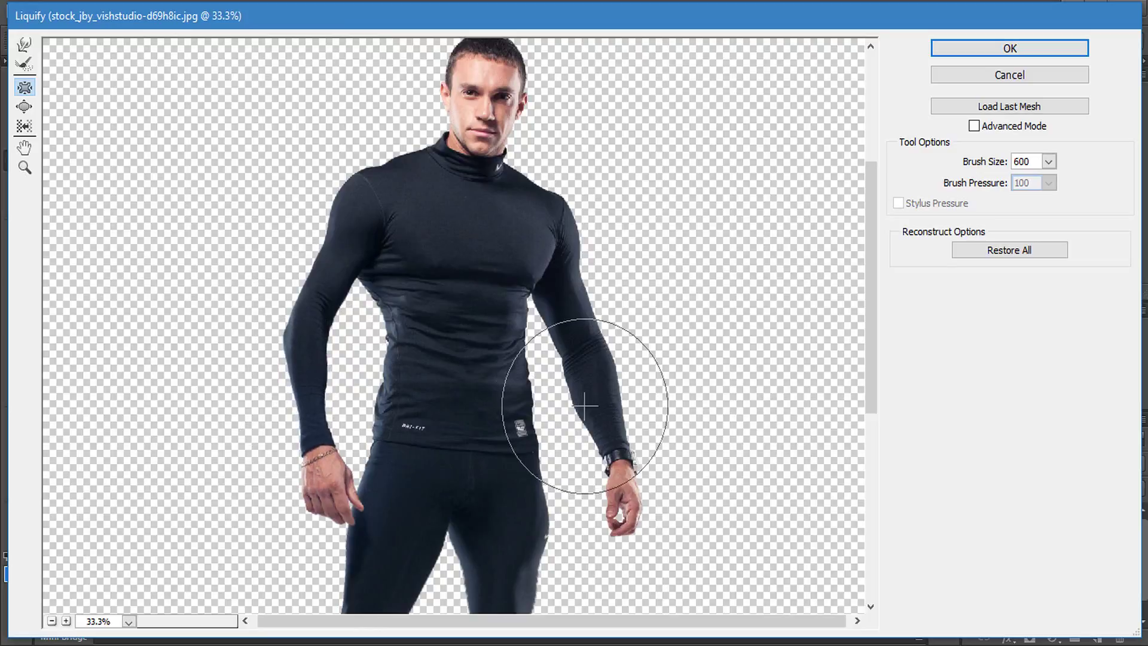
drag(586, 396, 585, 392)
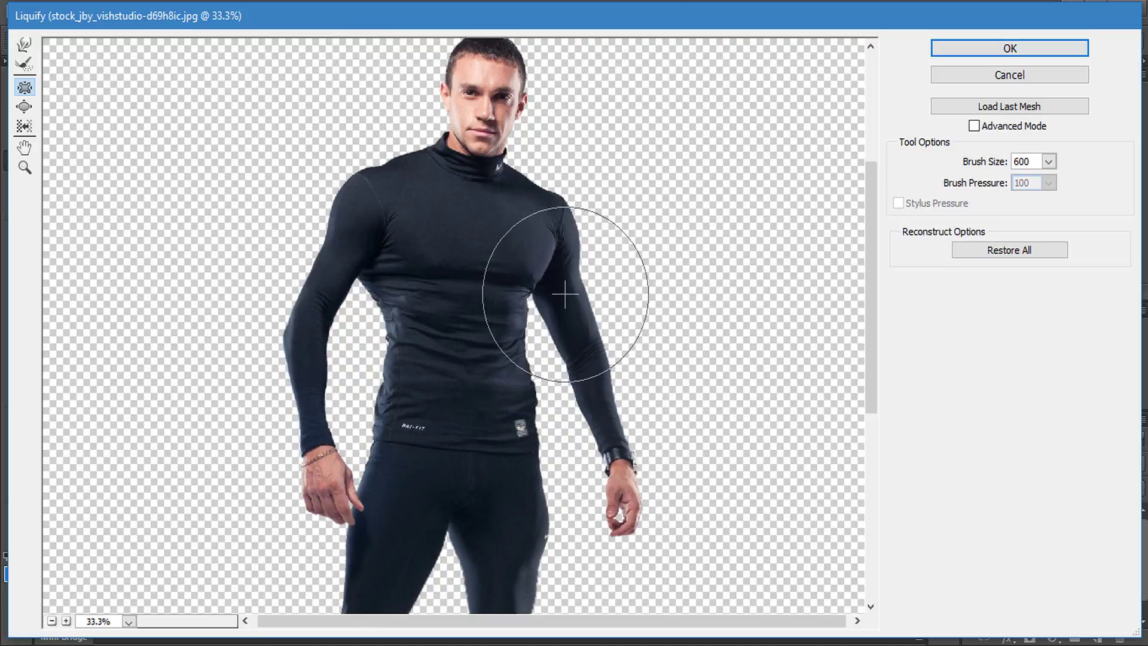
drag(565, 290, 565, 303)
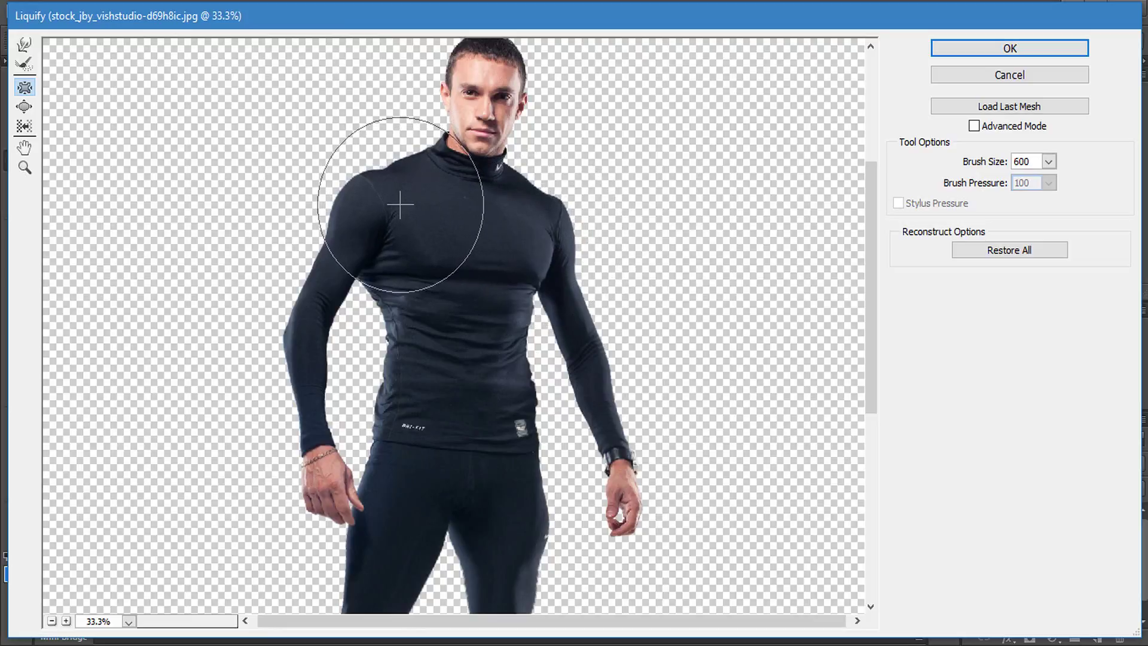
drag(400, 205, 360, 219)
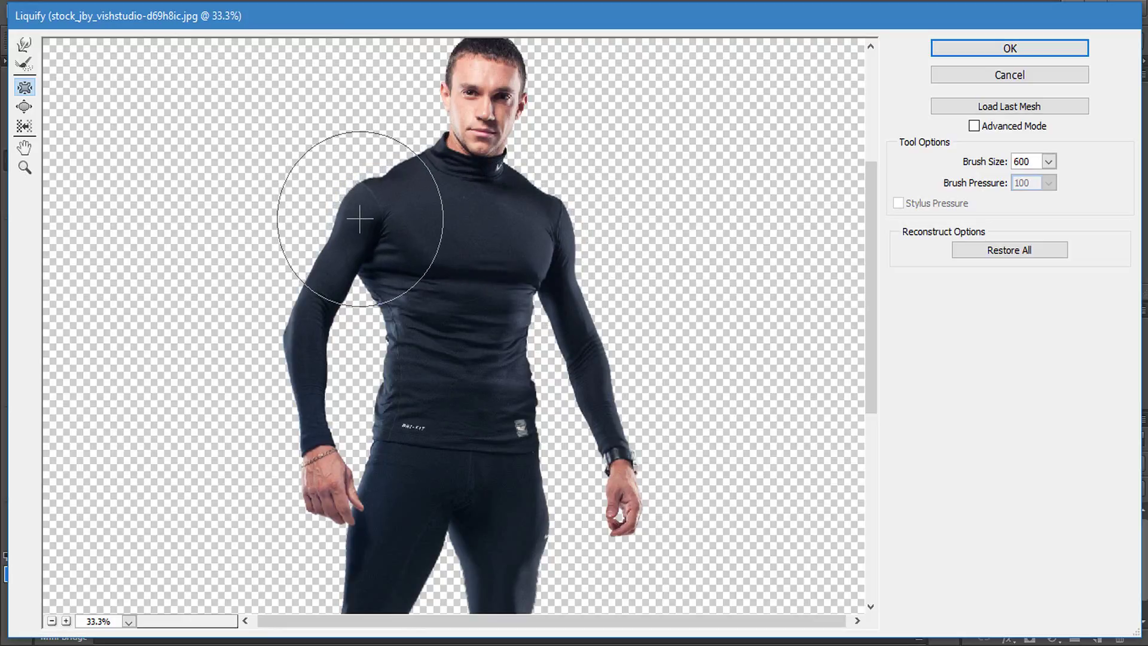
scroll(352, 365, down, 2)
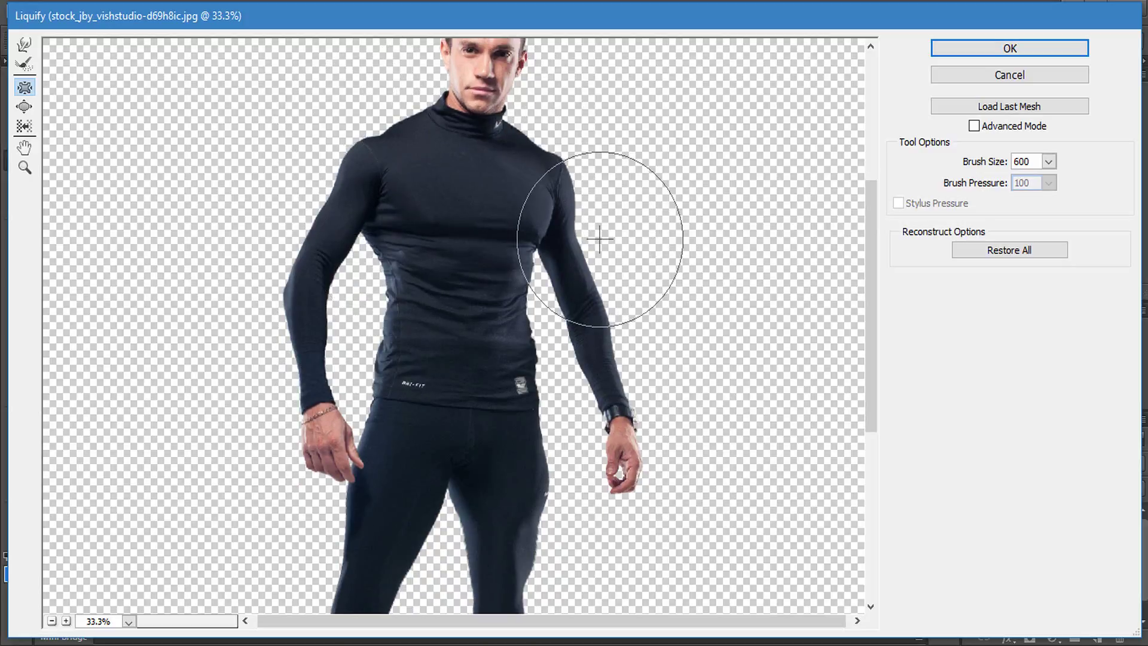
scroll(590, 236, down, 5)
scroll(589, 234, down, 5)
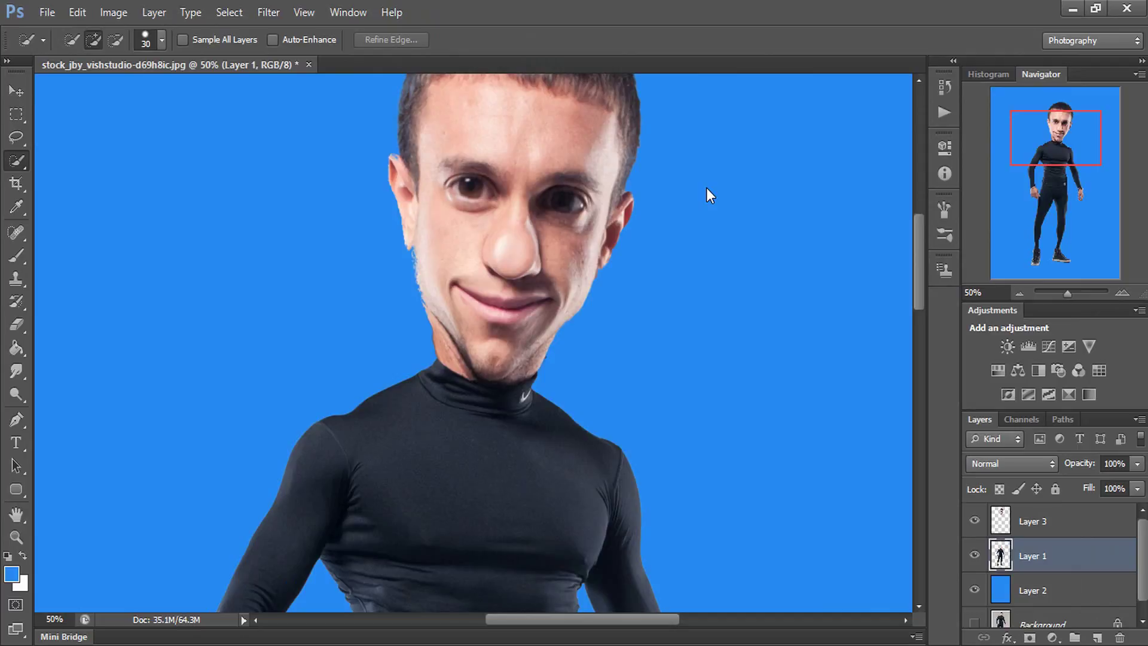
Step: Add a new layer above Layer 2 and set up the Brush with black foreground
key(ctrl+minus)
key(ctrl+minus)
key(ctrl+minus)
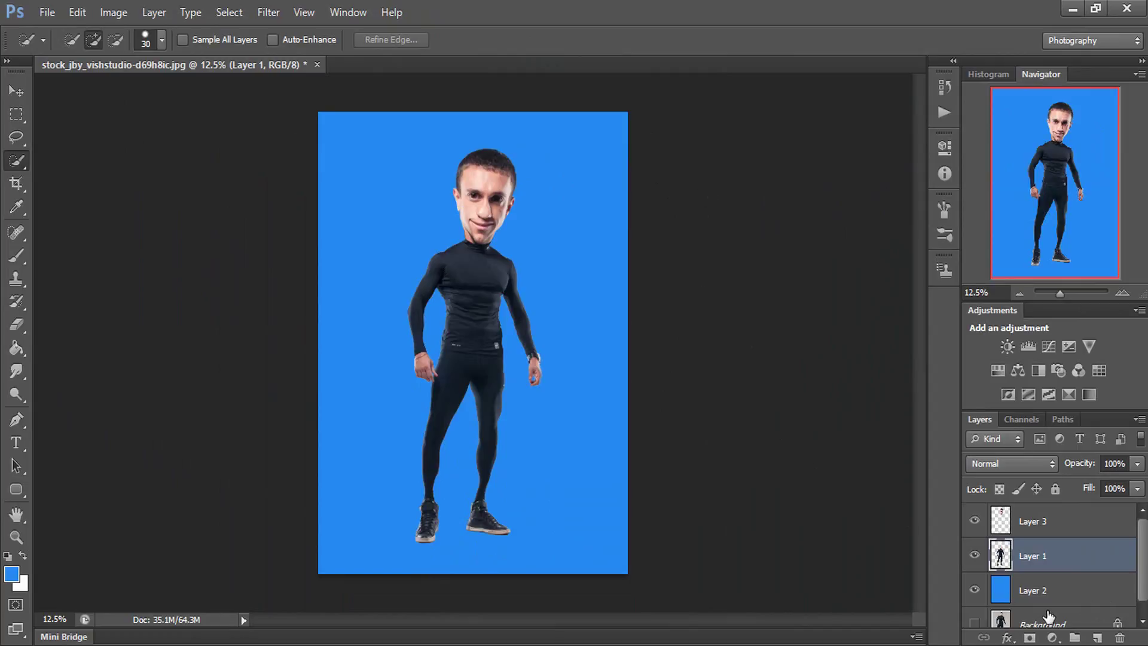
click(1071, 592)
click(1098, 638)
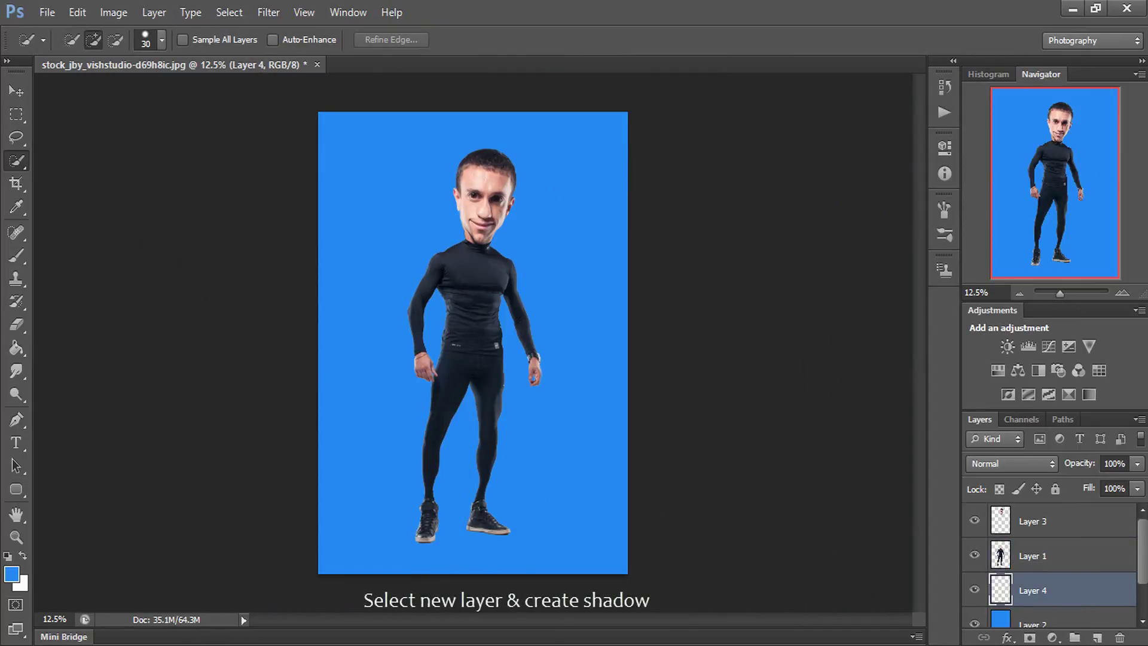
click(16, 255)
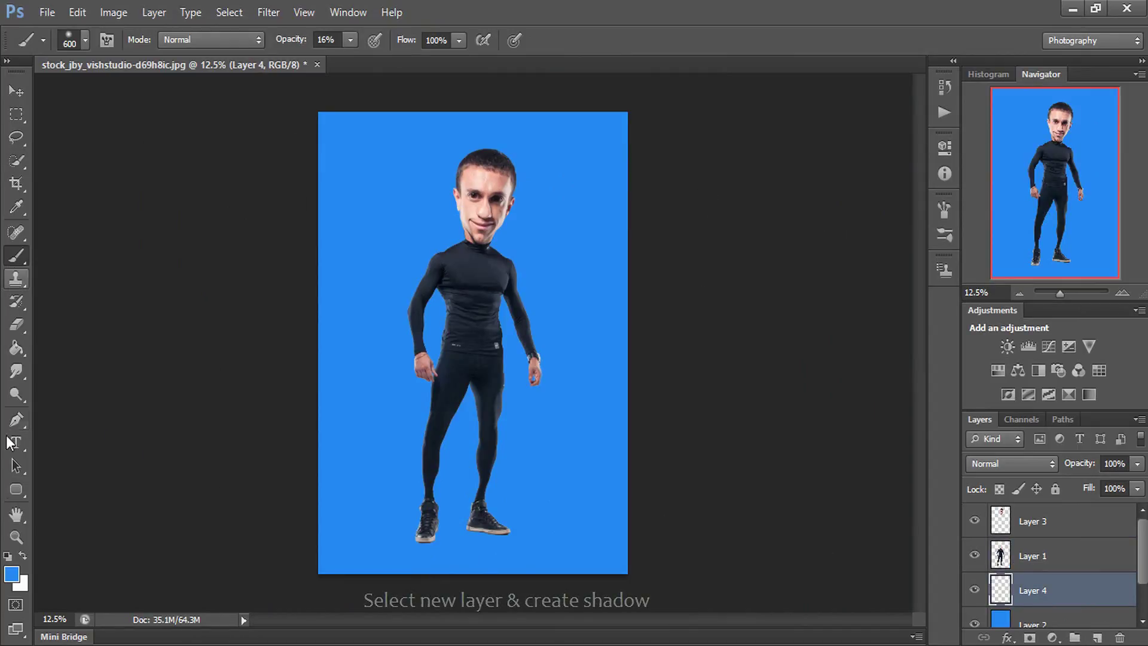
click(12, 575)
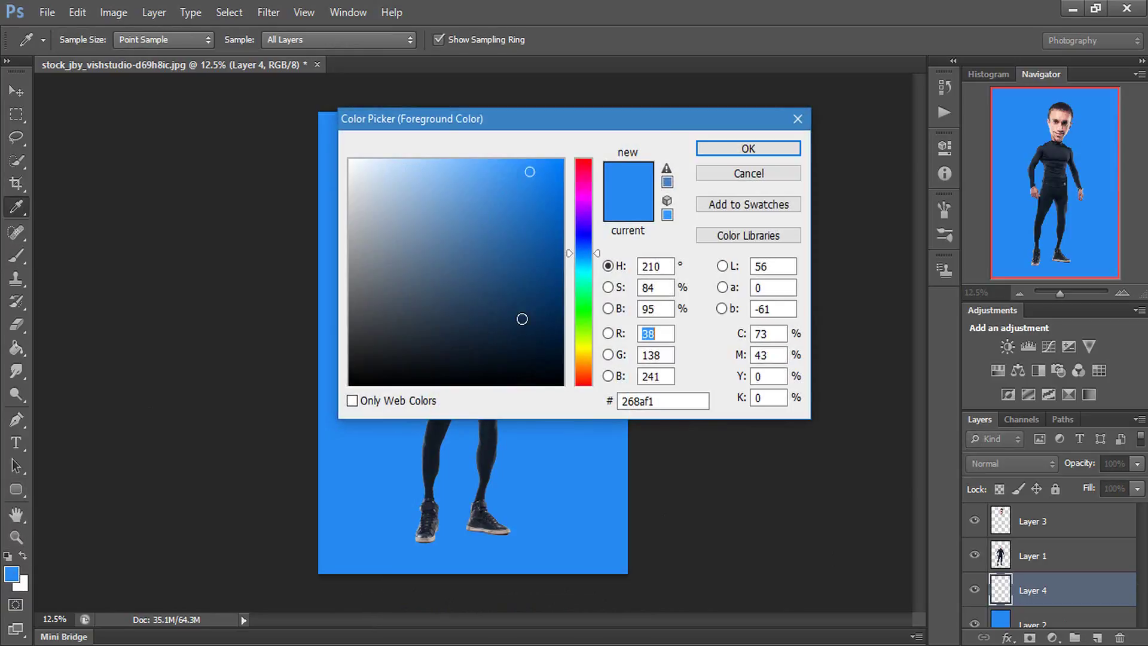
drag(522, 318, 553, 409)
click(716, 150)
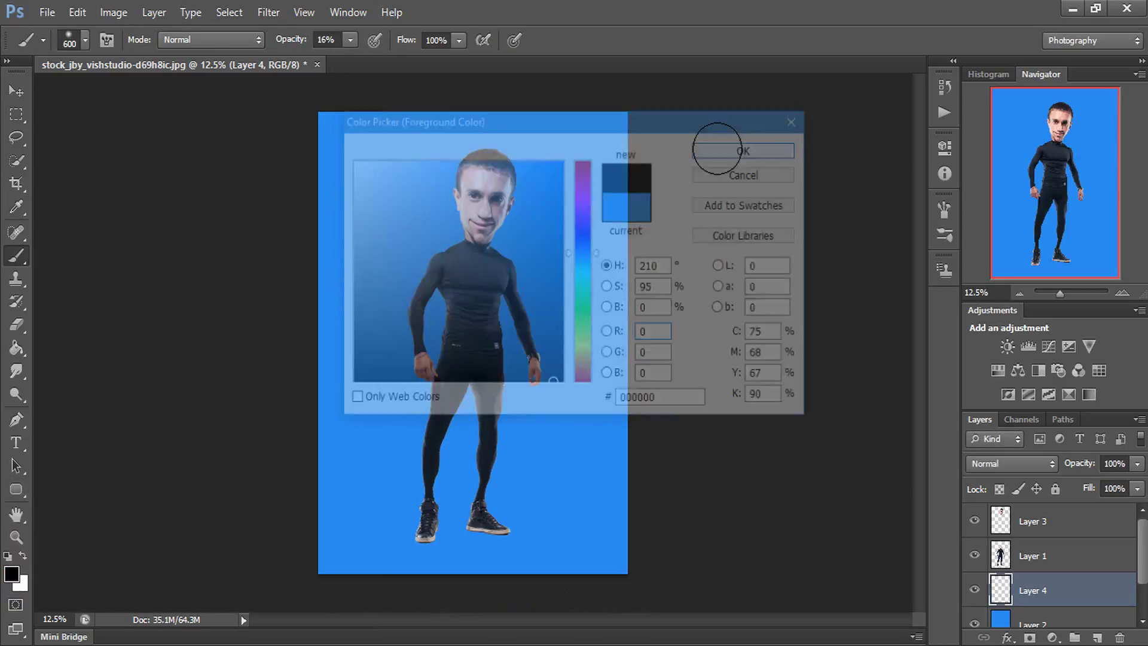
Step: Flatten the brush tip to 20% roundness for the foot shadows
click(107, 40)
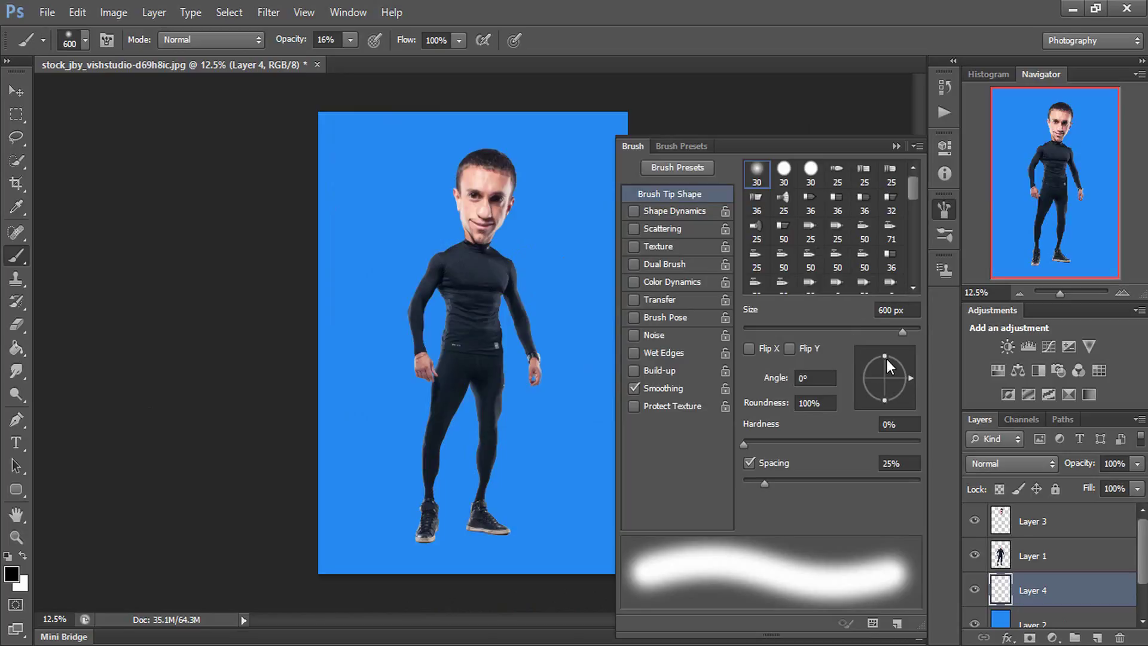
drag(887, 359, 881, 373)
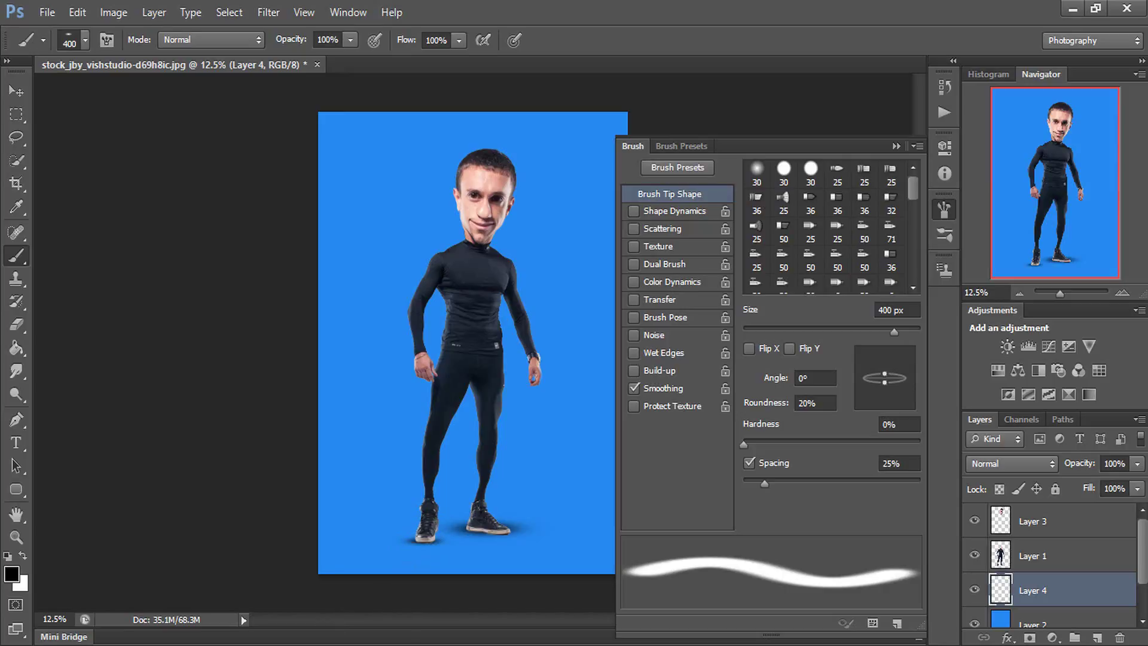
click(897, 145)
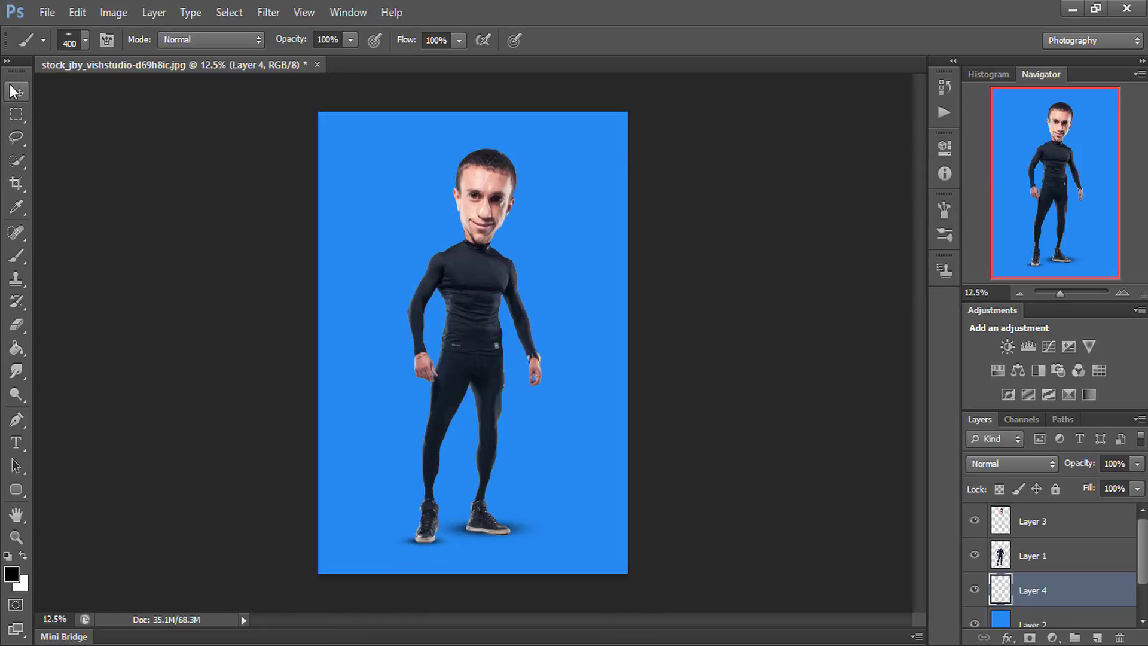
Step: Zoom in on the head and select Layer 3 with the Smudge tool
key(v)
key(ctrl+plus)
key(ctrl+plus)
key(ctrl+plus)
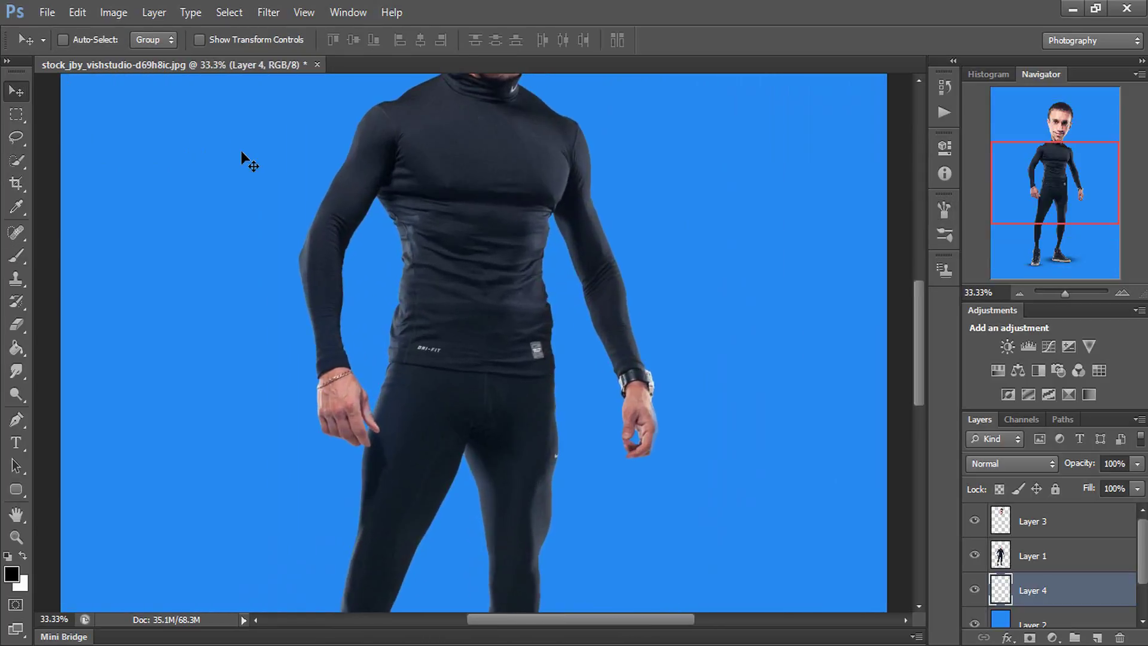
key(ctrl+plus)
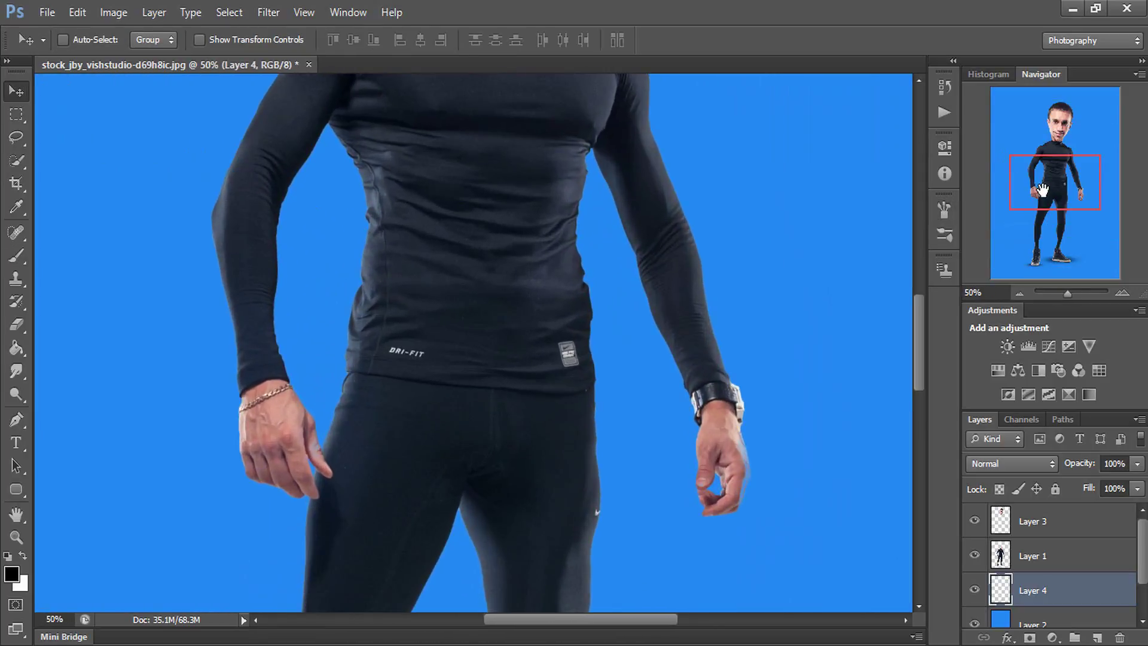
drag(1042, 190, 1043, 160)
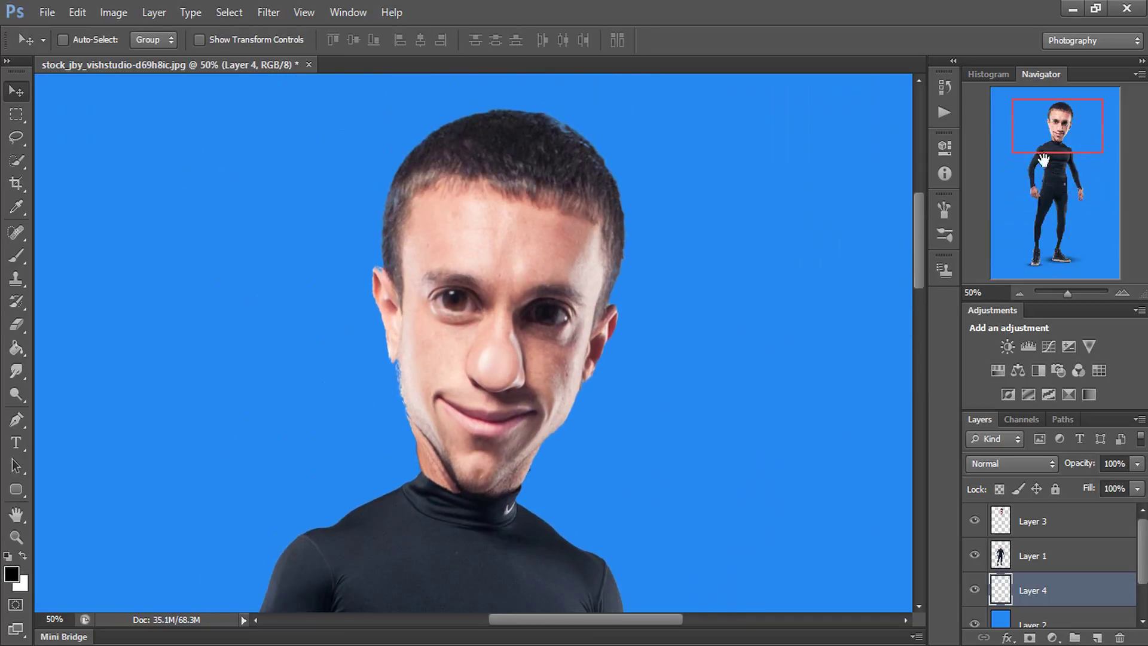
click(1056, 523)
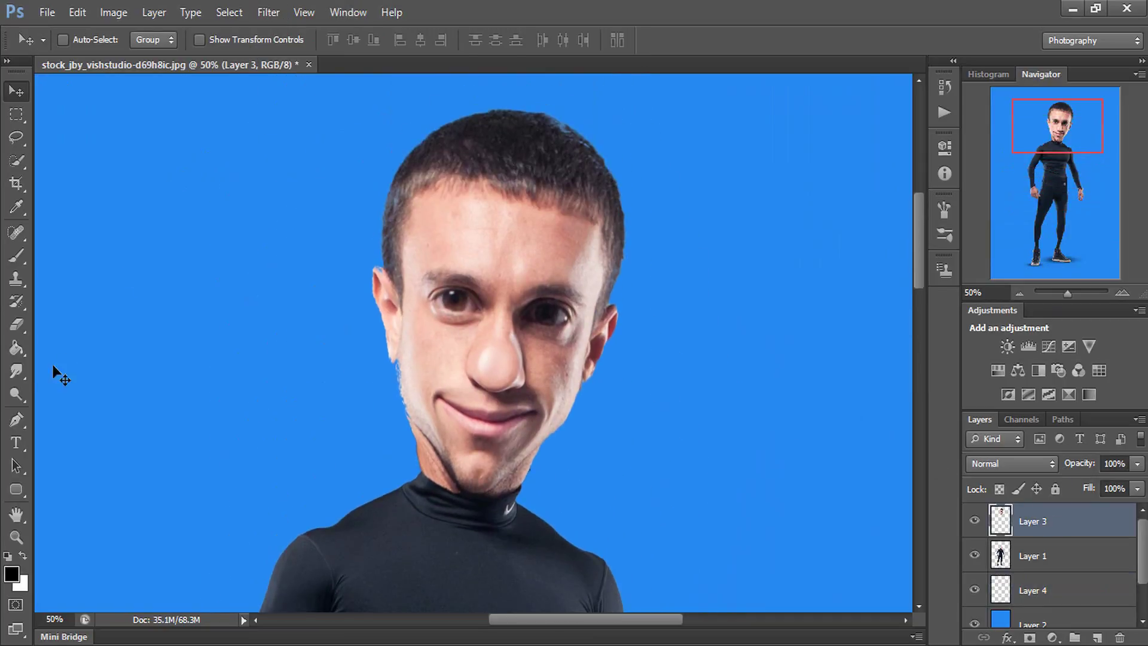
click(10, 374)
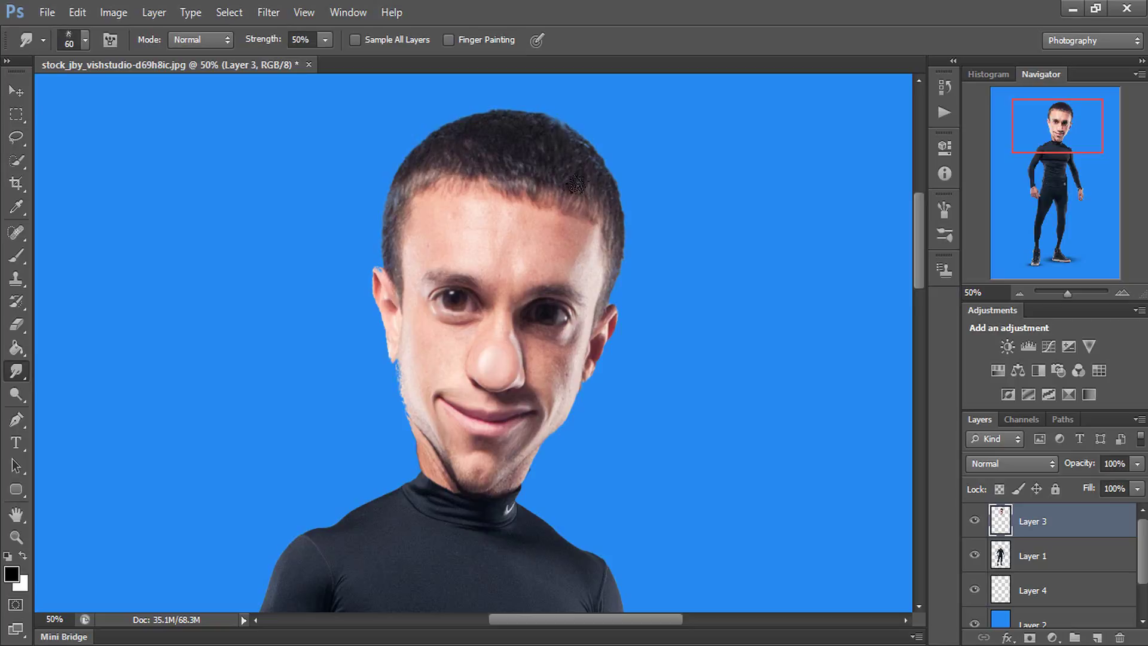
Step: Pull hair strands upward at the top and top-left of the head
drag(556, 152, 563, 108)
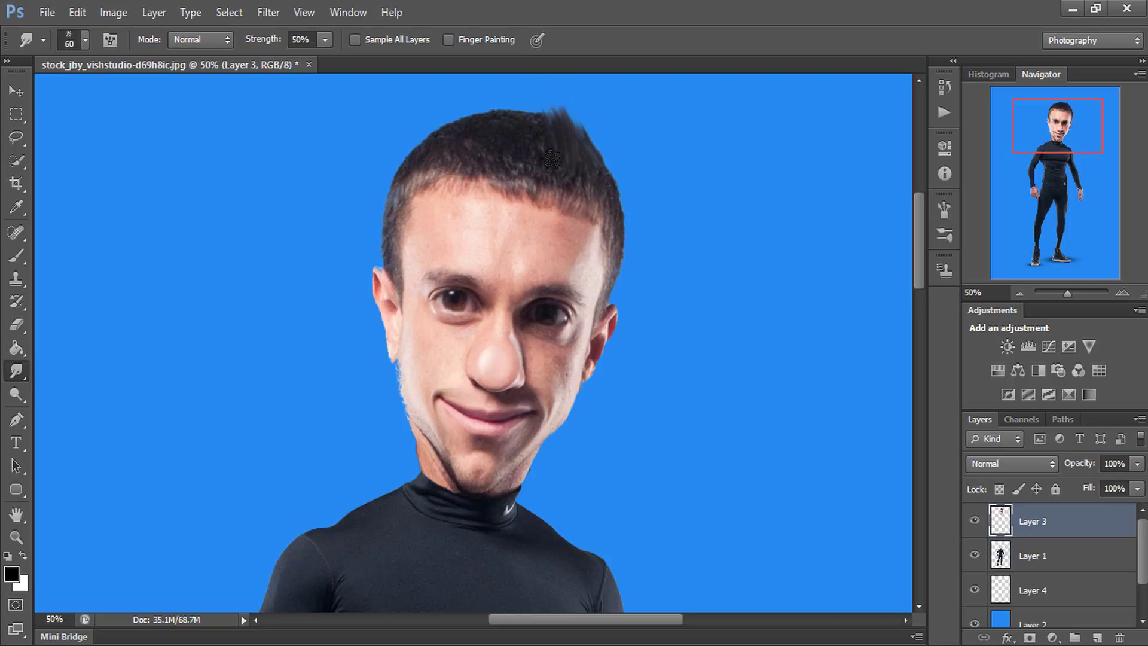
drag(431, 161, 469, 93)
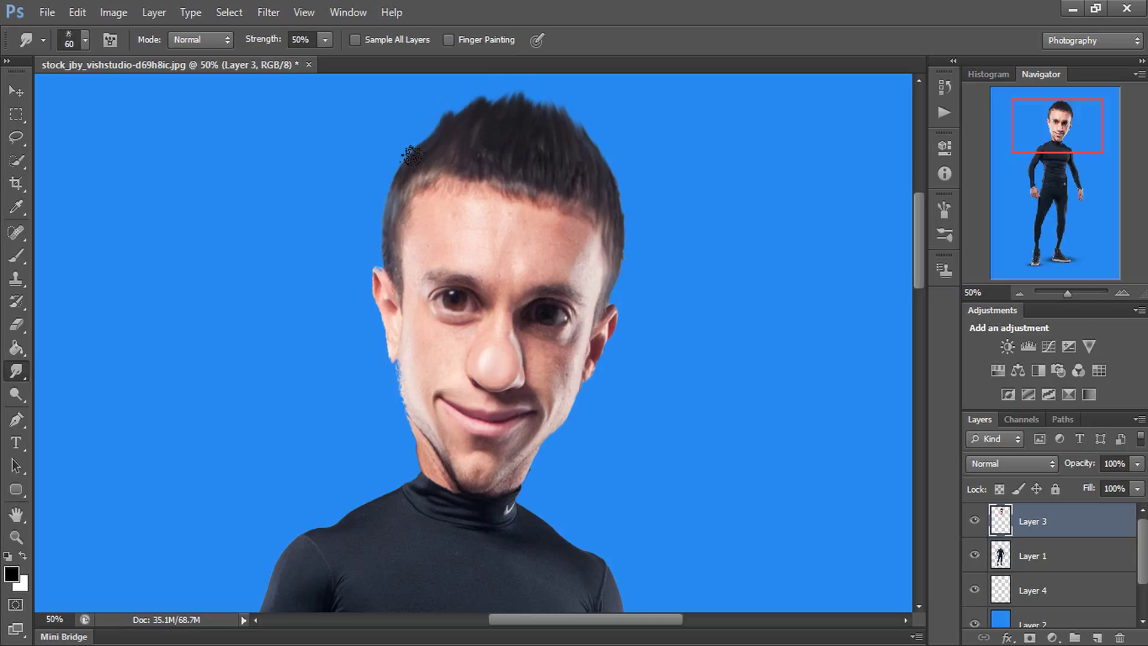
scroll(553, 162, down, 2)
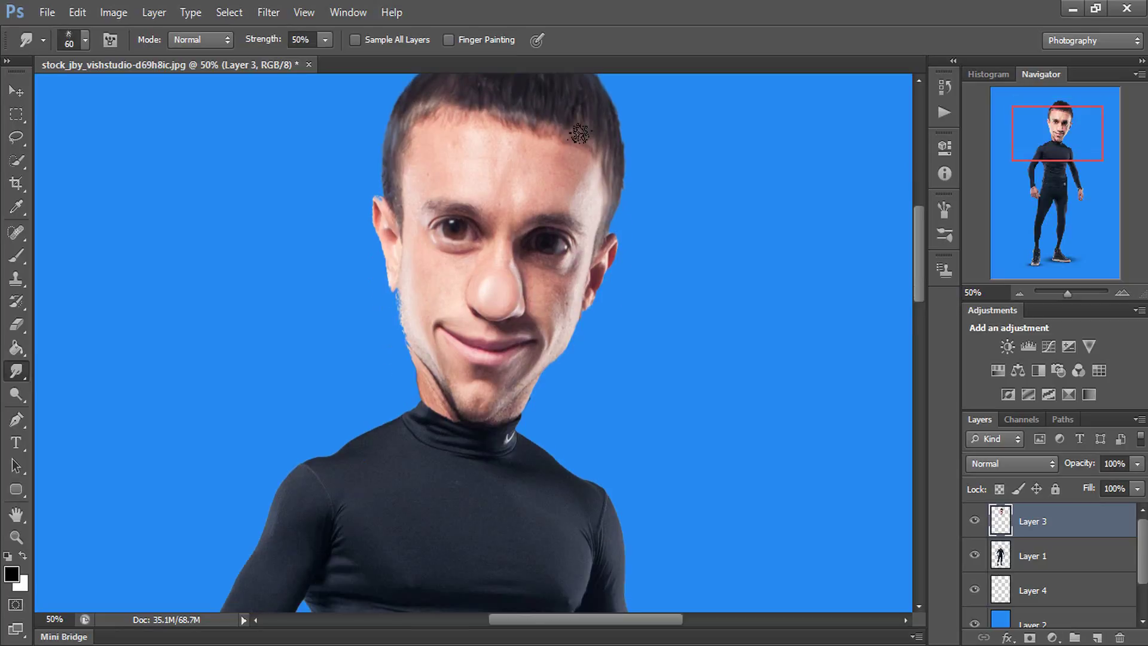
scroll(579, 134, down, 1)
Step: Smudge the left collar edge up toward the jaw with a slightly larger brush
key(bracketright)
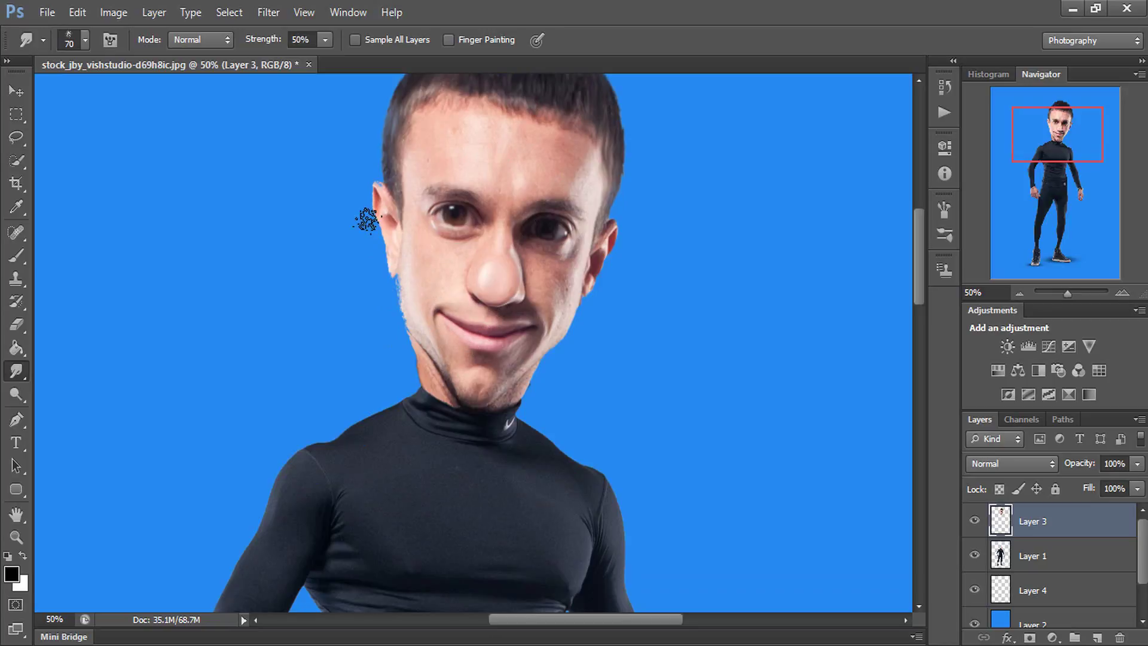
scroll(367, 220, down, 2)
scroll(380, 205, down, 3)
scroll(372, 205, down, 2)
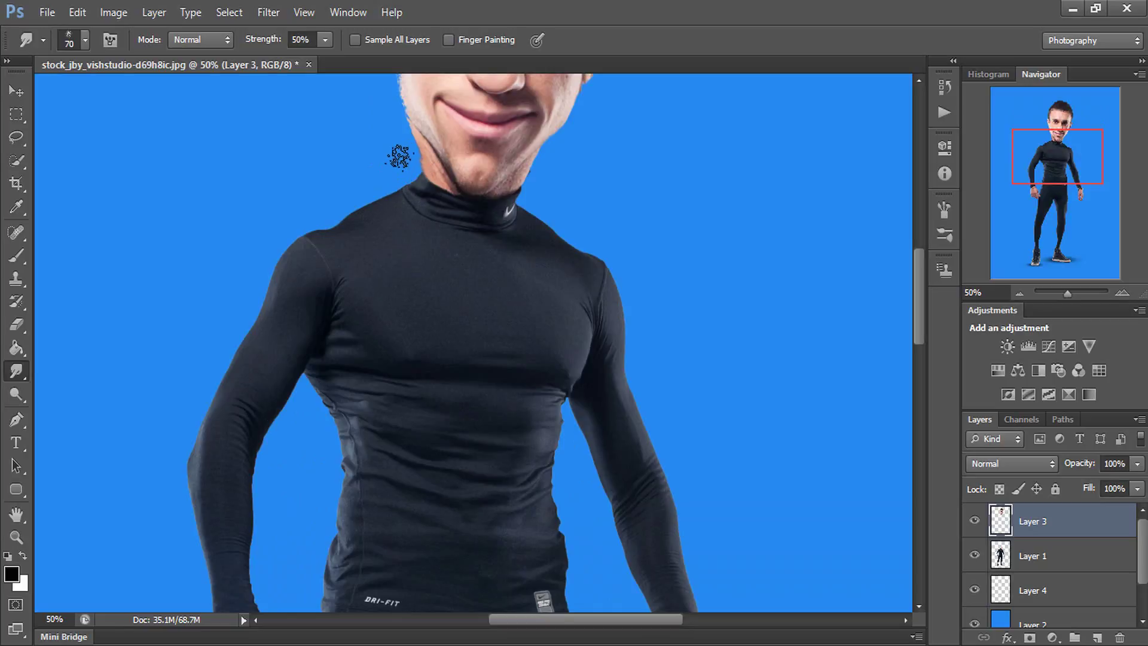
drag(421, 177, 412, 159)
scroll(435, 269, down, 1)
scroll(435, 269, down, 2)
scroll(435, 270, down, 1)
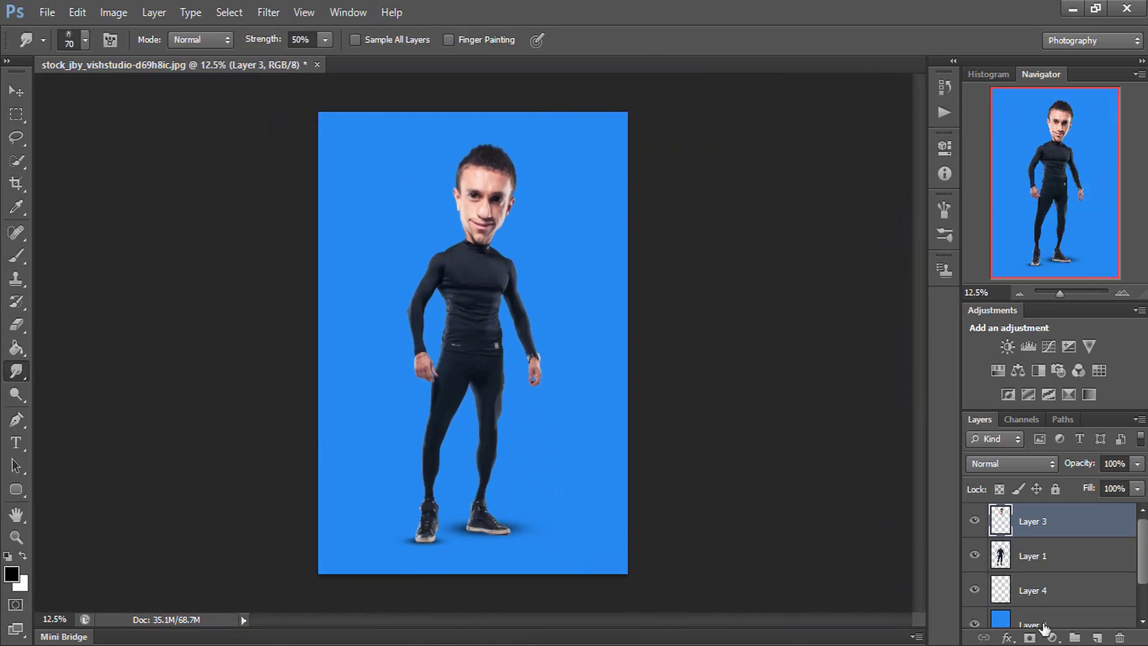
Step: Add a new layer above Layer 2 and set the brush colour to white
scroll(1044, 627, down, 1)
click(1052, 580)
click(1096, 638)
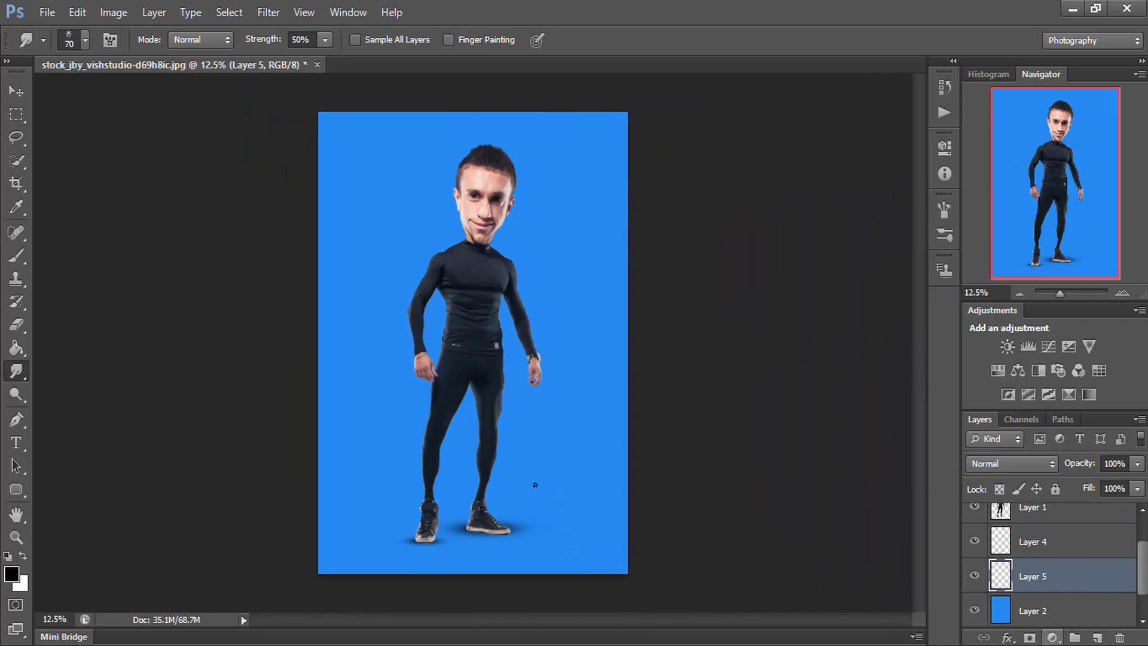
click(12, 261)
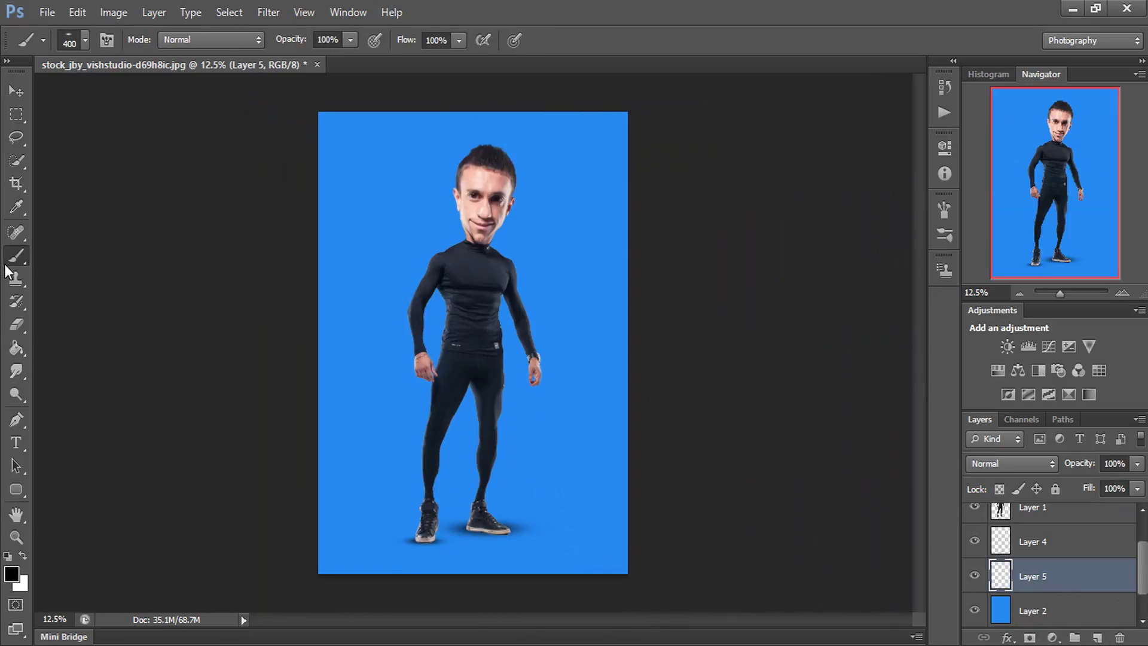
click(12, 578)
drag(360, 214, 331, 148)
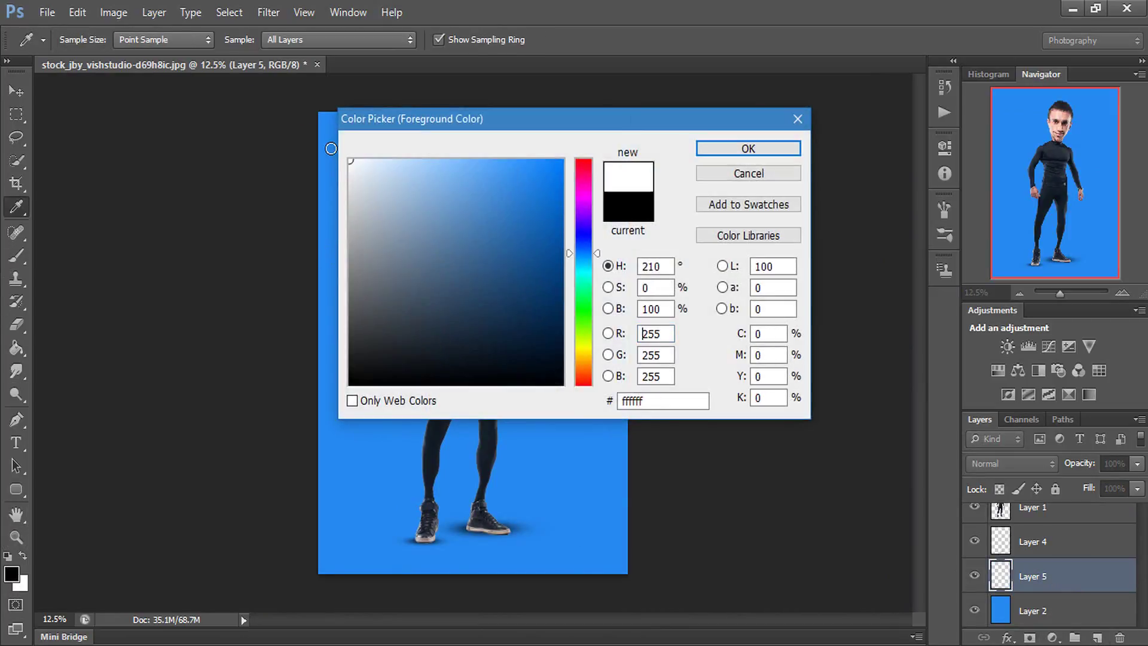
click(748, 148)
Step: Paint a soft white glow behind the figure with a 2900–3200 px brush at about half opacity
right_click(500, 346)
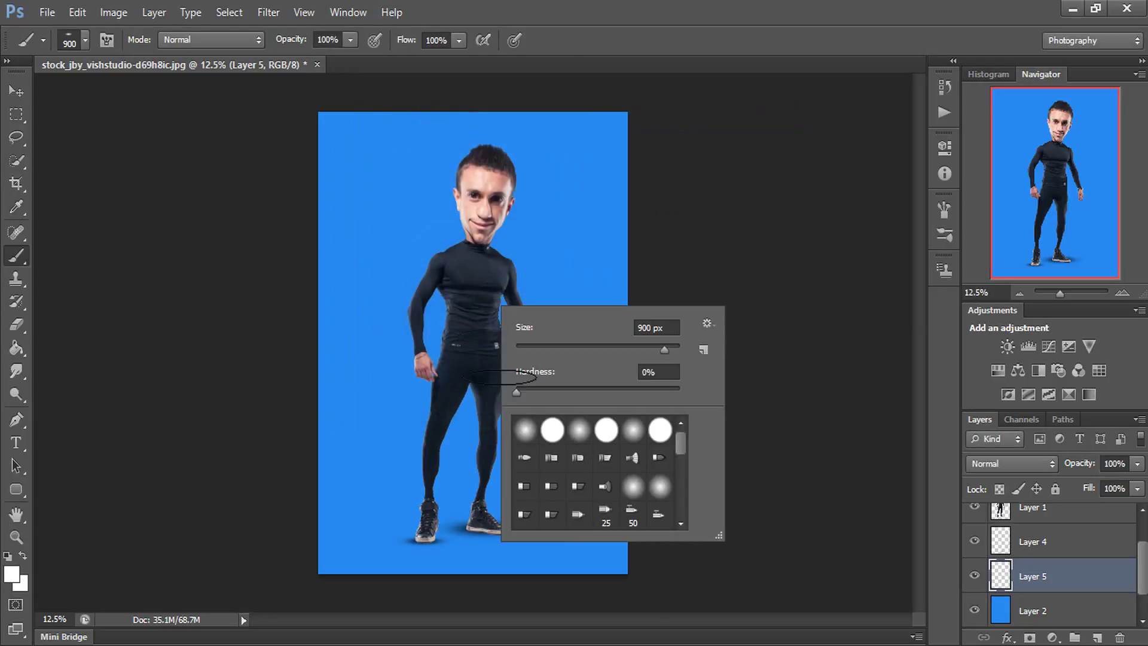
click(136, 288)
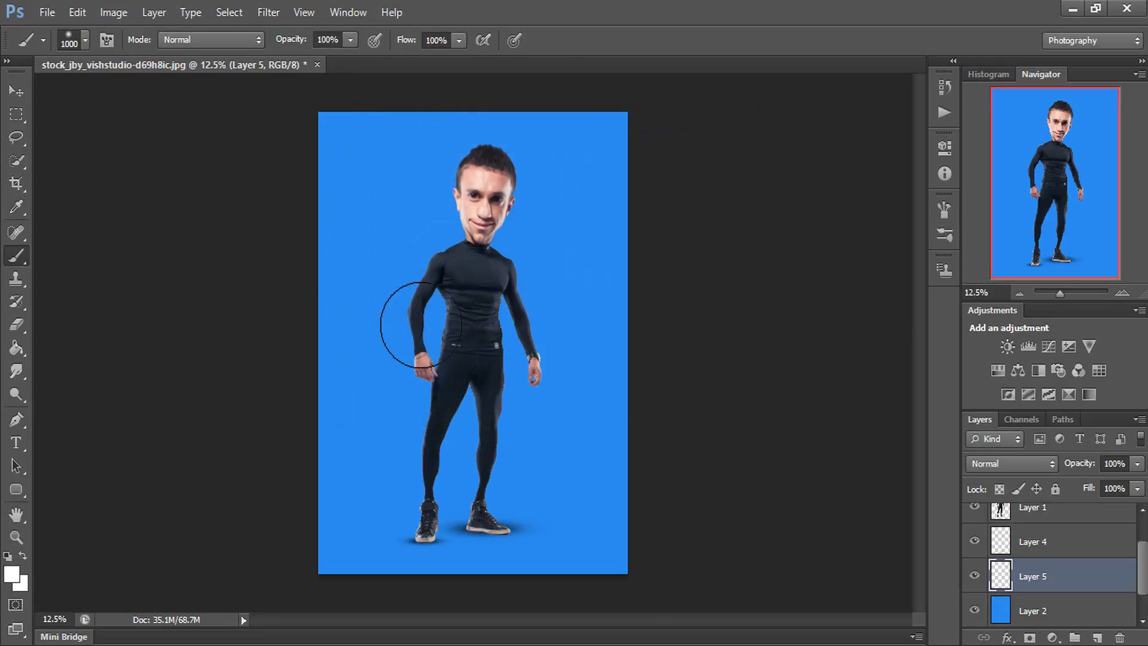
key(bracketright)
key(bracketright)
key(bracketright)
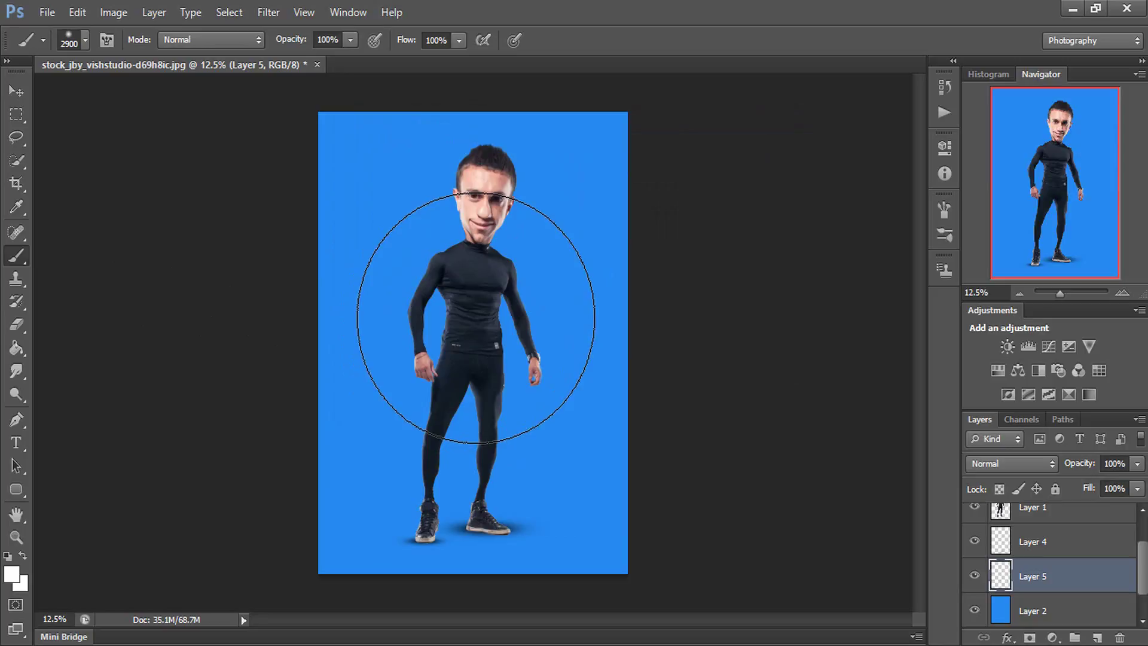
click(446, 338)
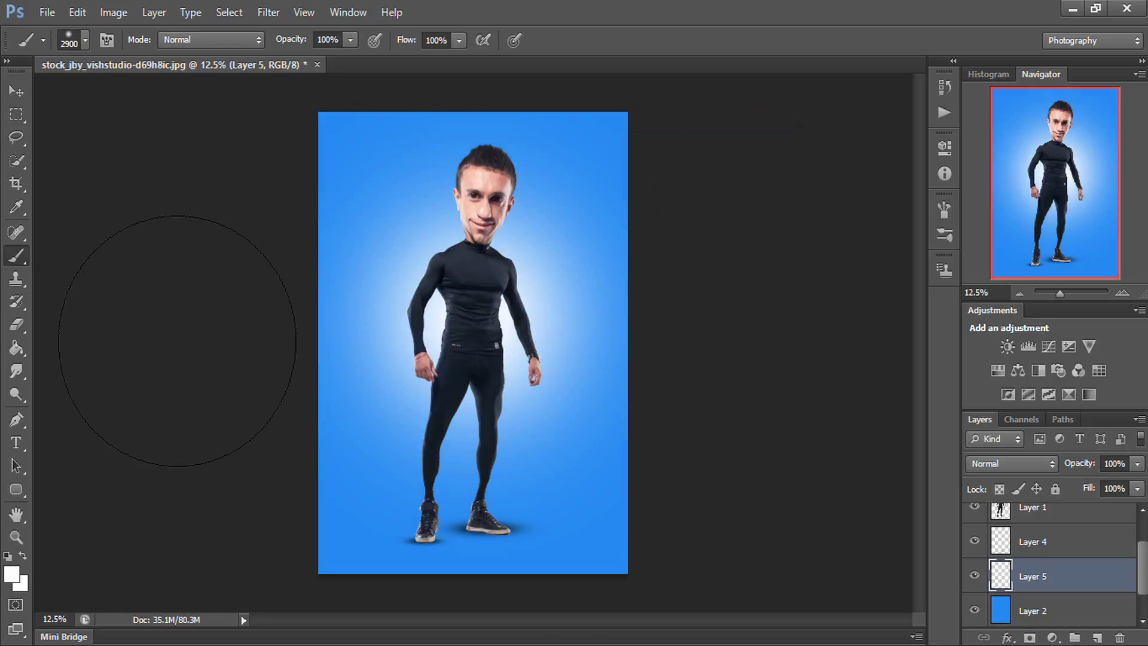
key(ctrl+z)
key(bracketright)
key(bracketright)
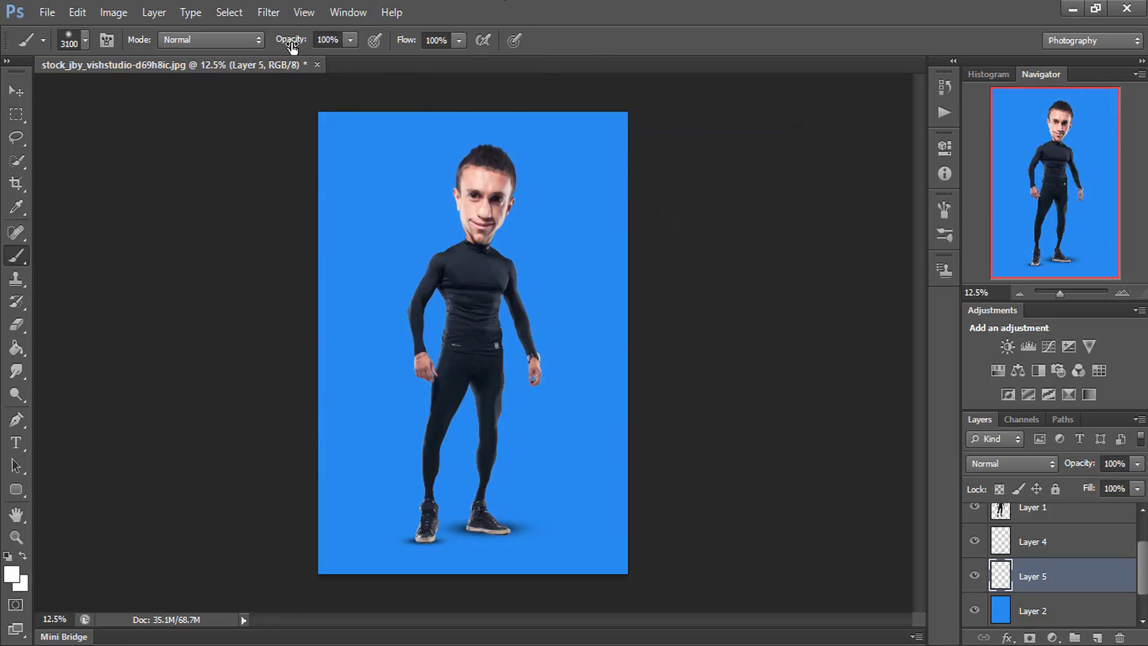
drag(291, 47, 263, 47)
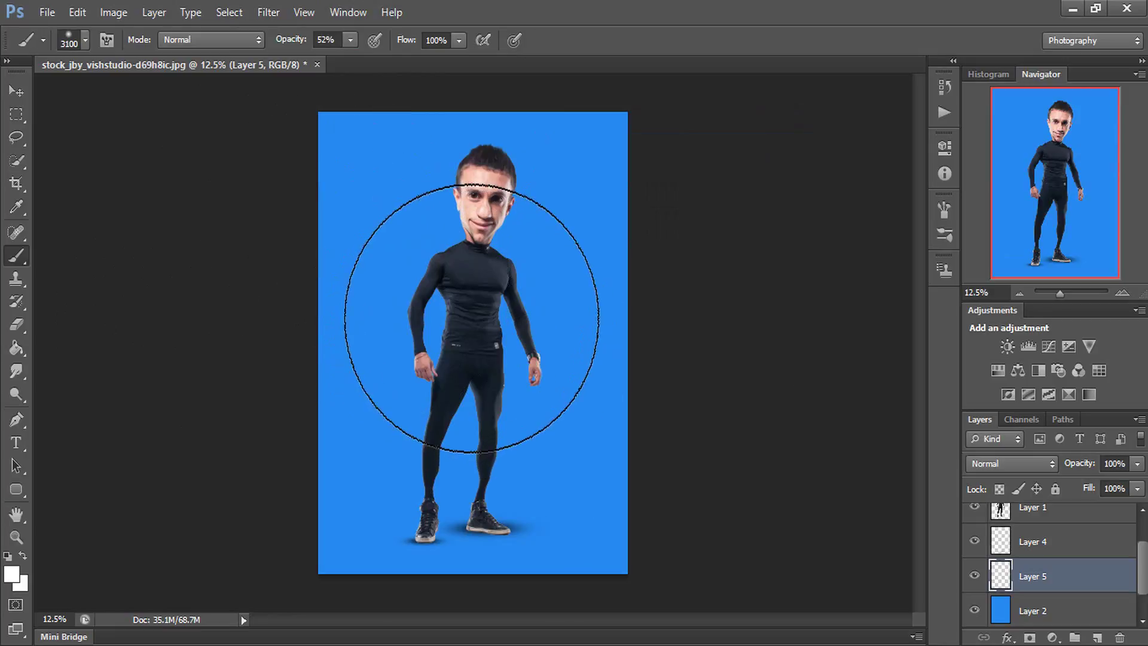
click(476, 313)
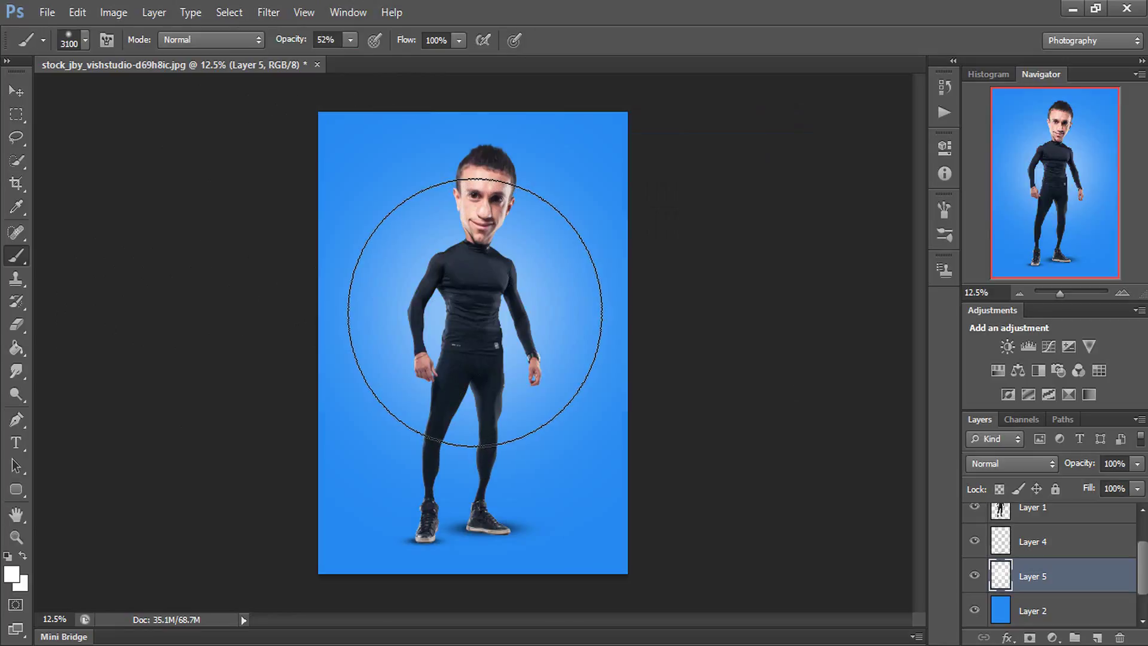
key(bracketright)
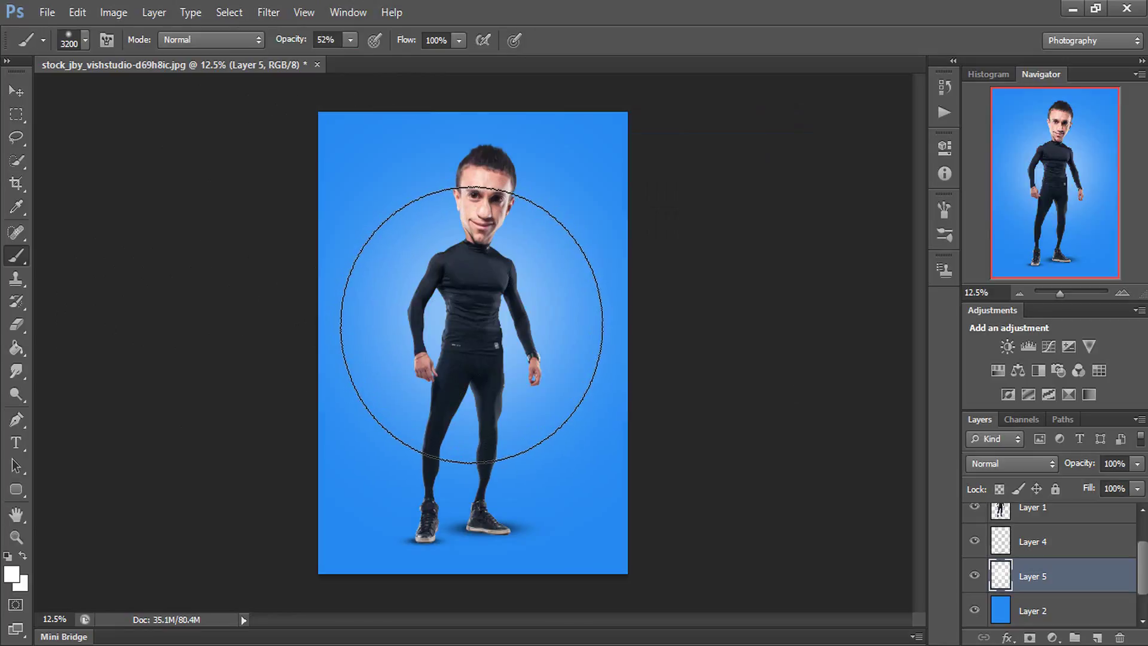
click(469, 324)
Step: Fade the glow layer to about 85% opacity and enlarge and reposition it with Free Transform
drag(1070, 469, 1061, 469)
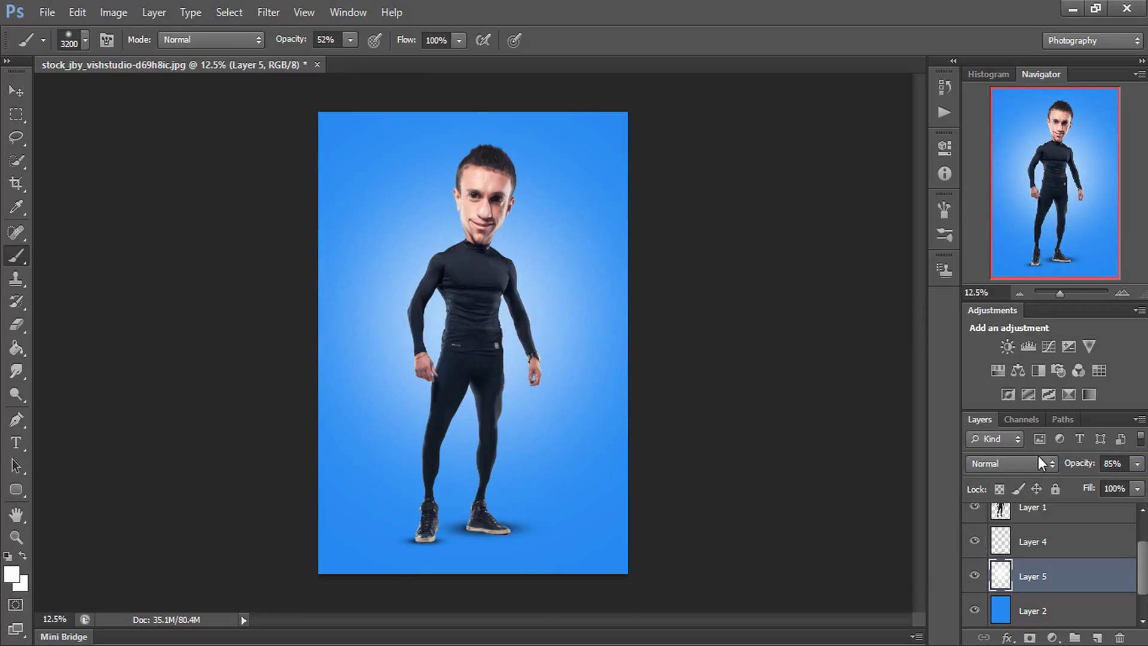
key(ctrl+t)
drag(628, 112, 655, 60)
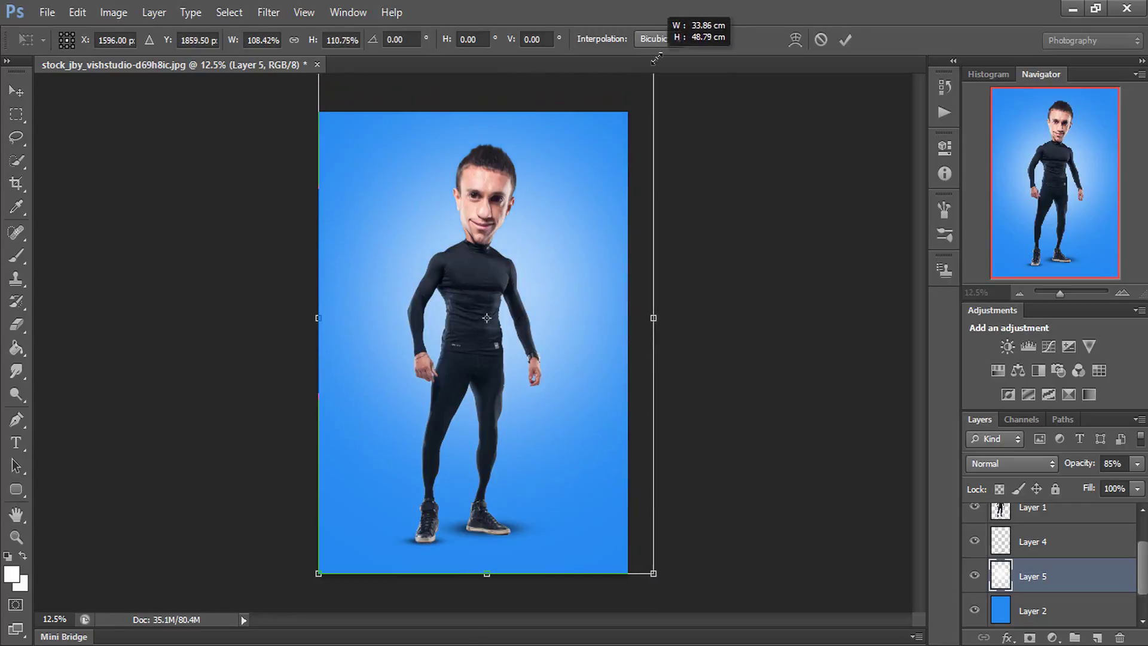
drag(309, 575, 299, 585)
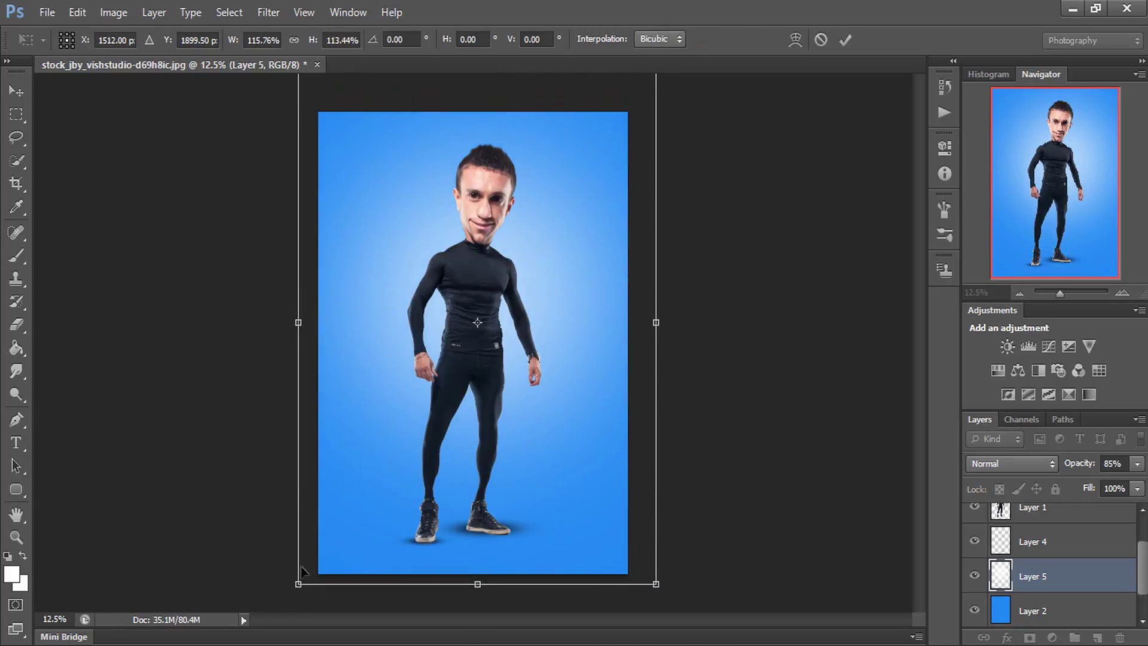
drag(389, 396, 391, 366)
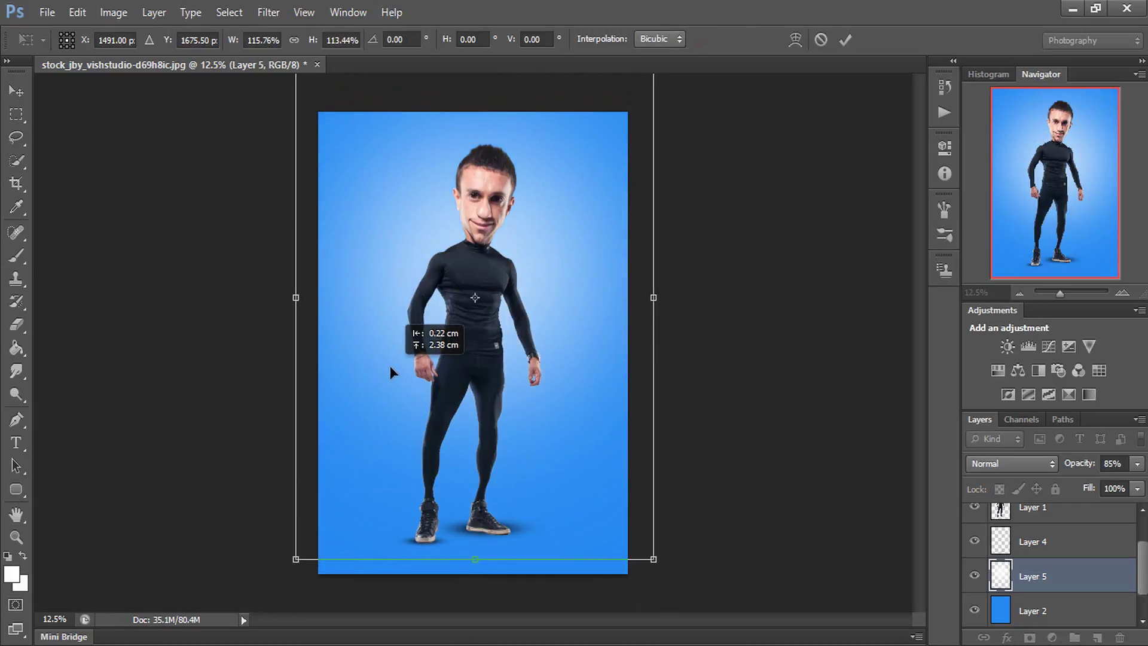
key(b)
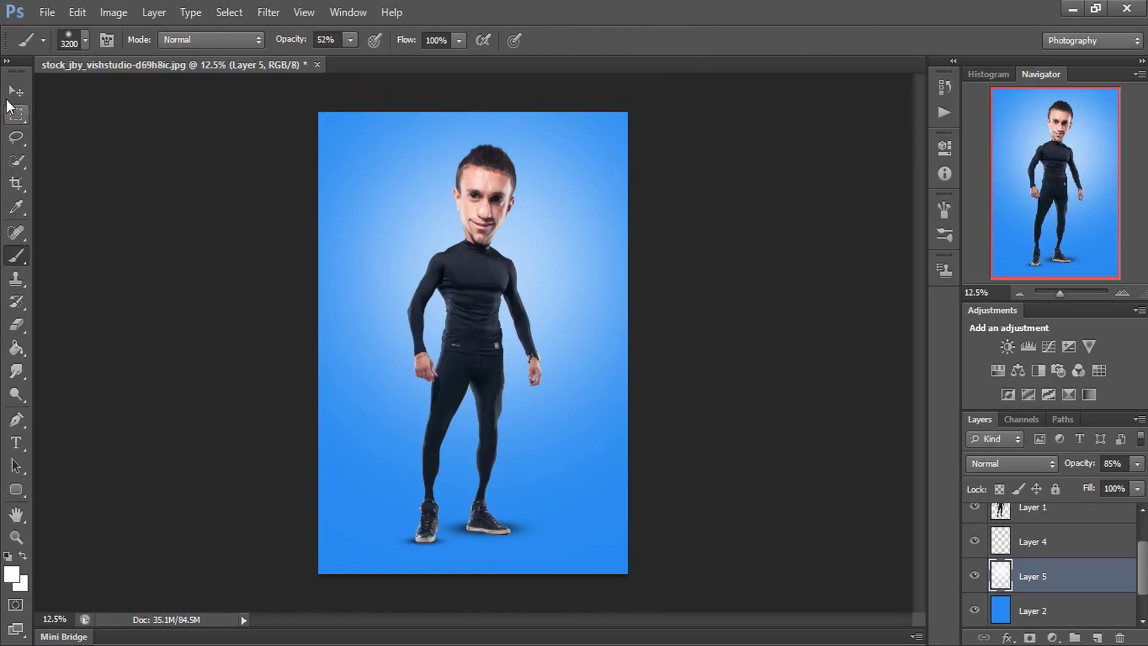
Step: Switch to the Move tool and make Layer 3 active
click(17, 90)
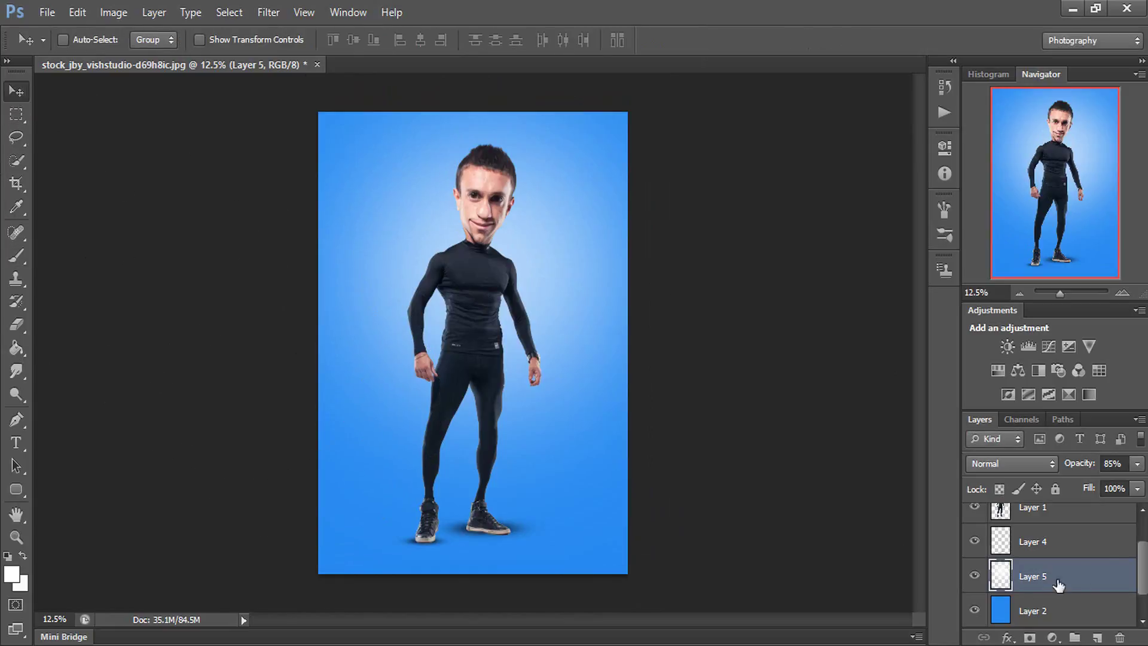
scroll(1085, 529, up, 2)
click(1085, 529)
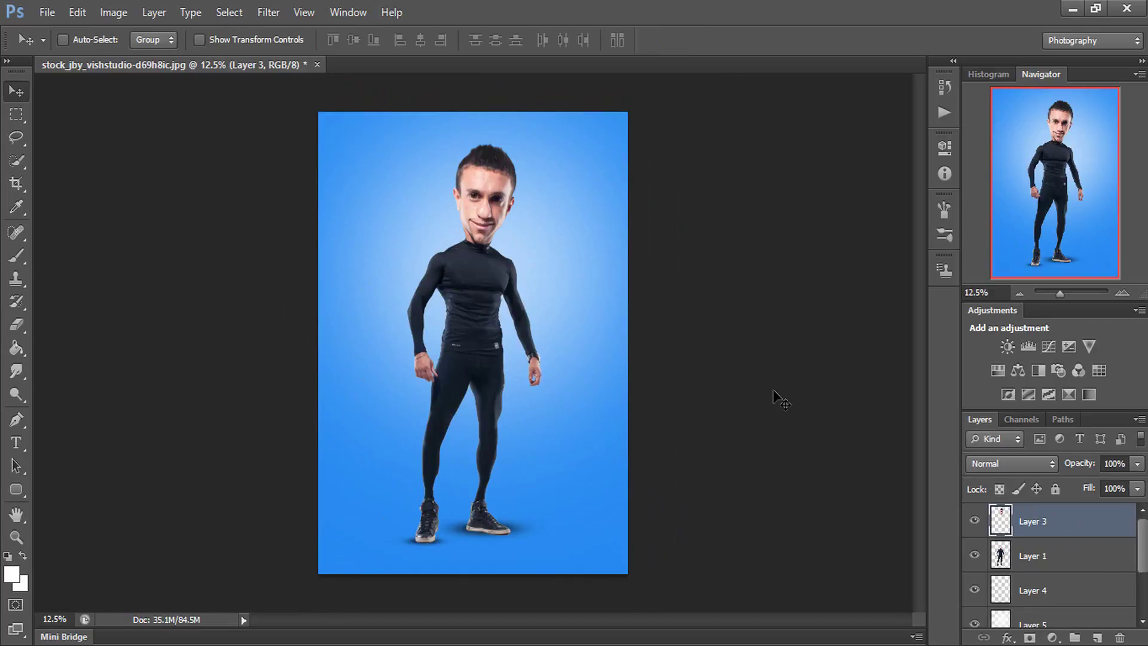
Step: Stamp all visible layers onto a new layer and set Oil Paint Shine to 0
key(ctrl+alt+shift+e)
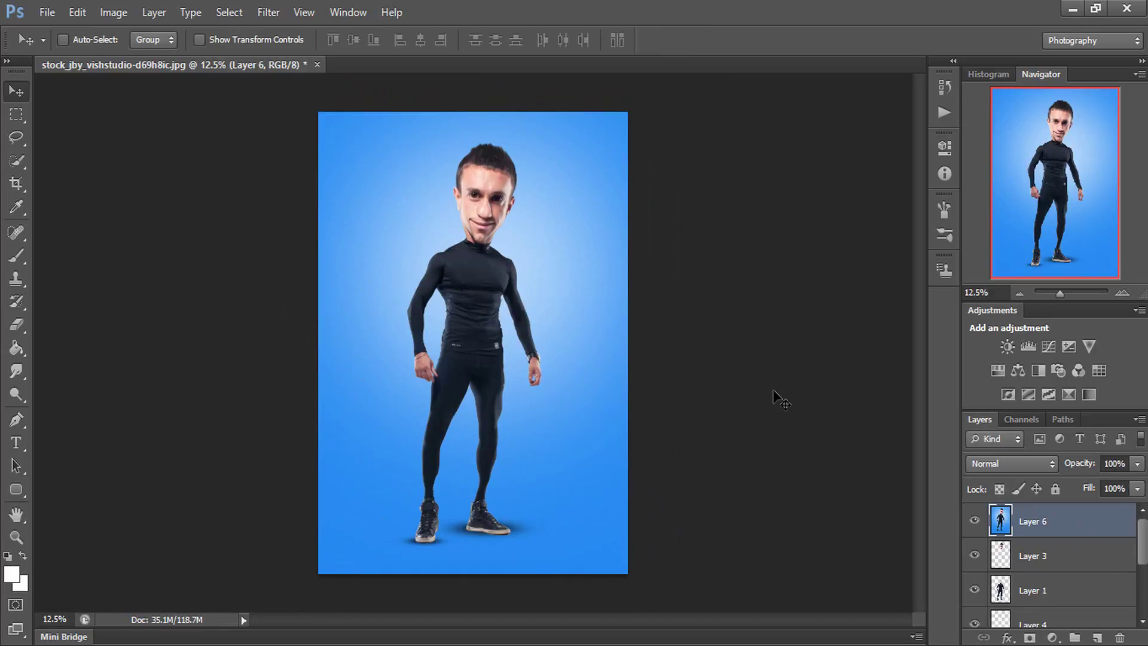
click(279, 18)
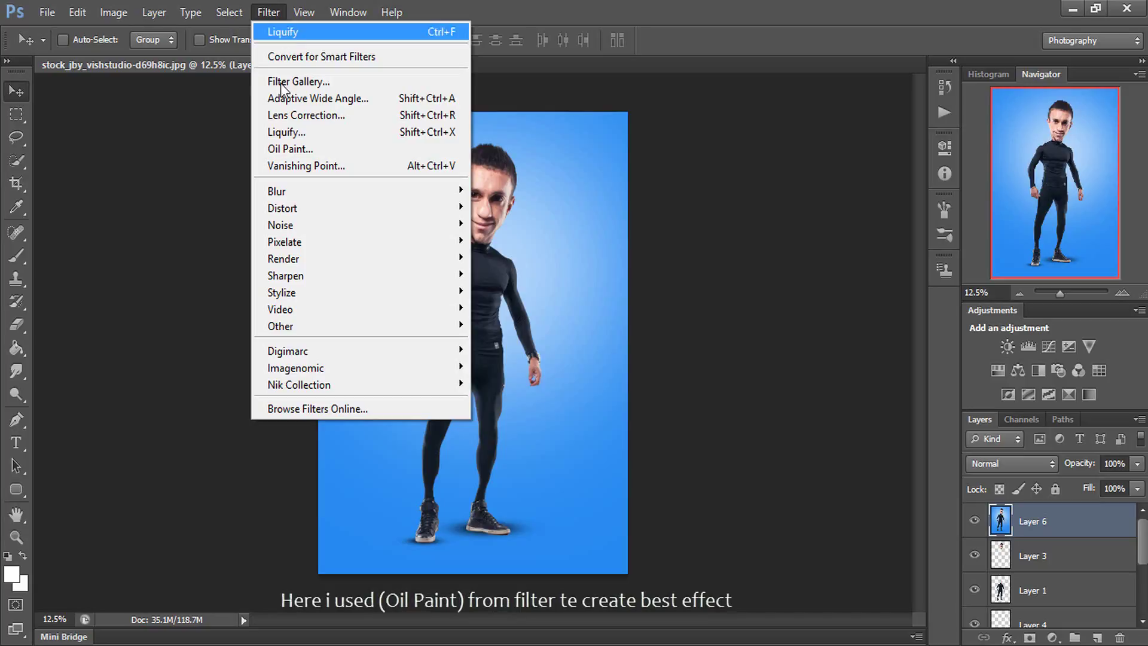
click(278, 149)
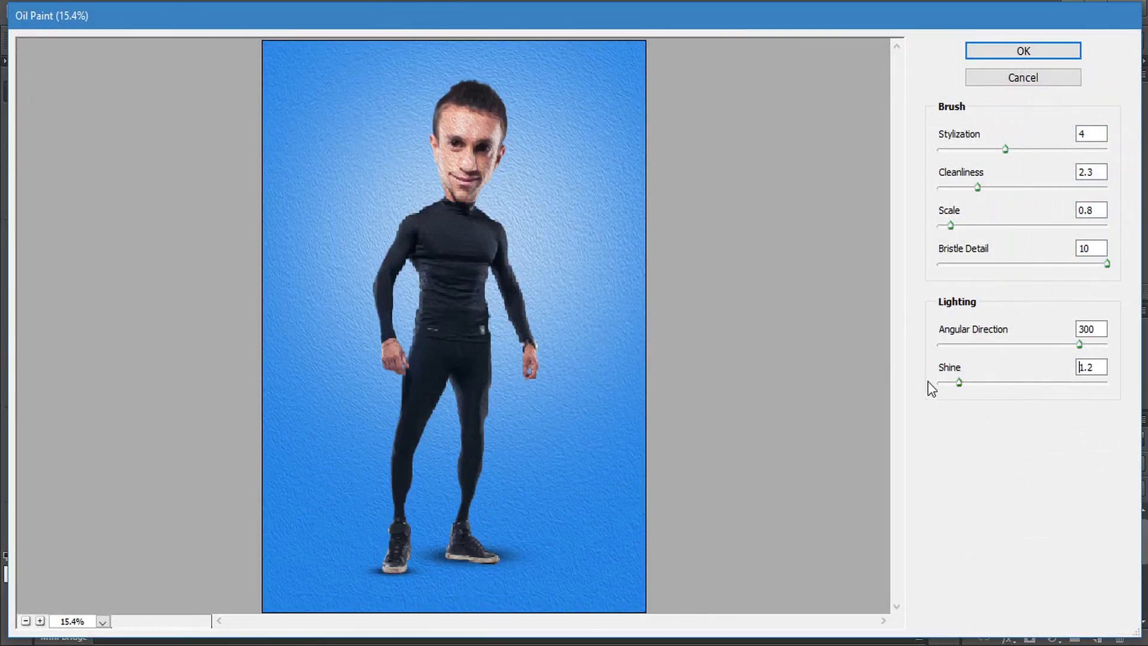
drag(931, 389, 769, 248)
Step: Lower Oil Paint Stylization and Cleanliness and apply the effect
scroll(769, 250, up, 1)
scroll(769, 250, up, 1)
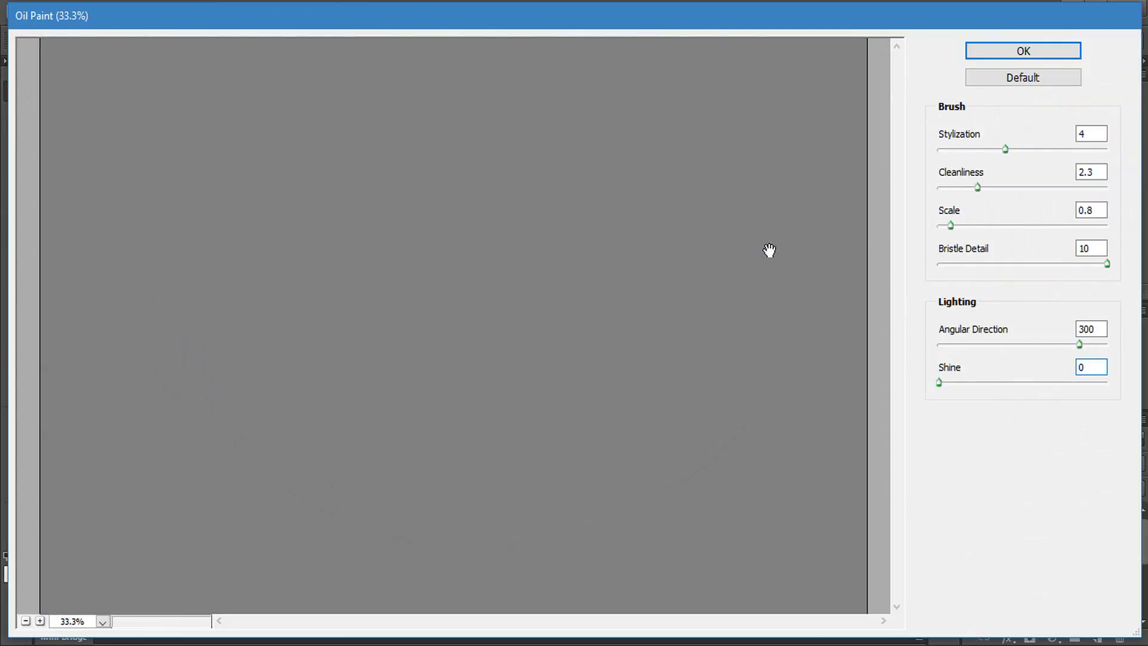
scroll(589, 215, up, 3)
scroll(587, 214, up, 2)
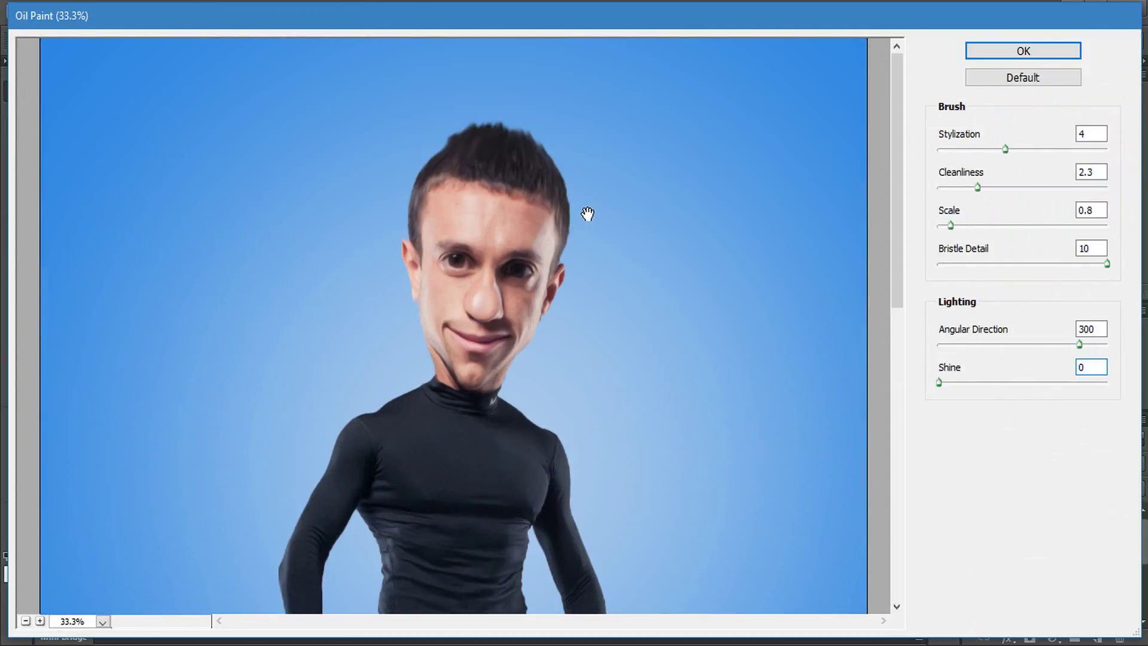
scroll(587, 214, up, 1)
drag(1006, 149, 958, 149)
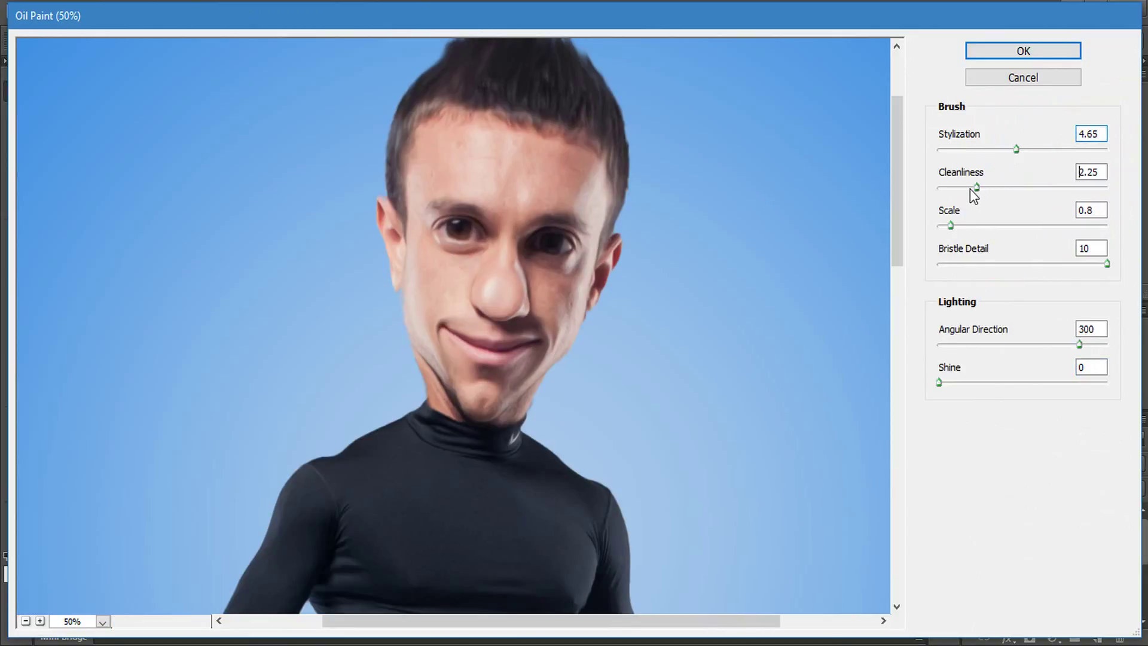
mouse_move(970, 188)
mouse_down()
mouse_move(946, 187)
mouse_move(976, 192)
mouse_up()
click(1017, 54)
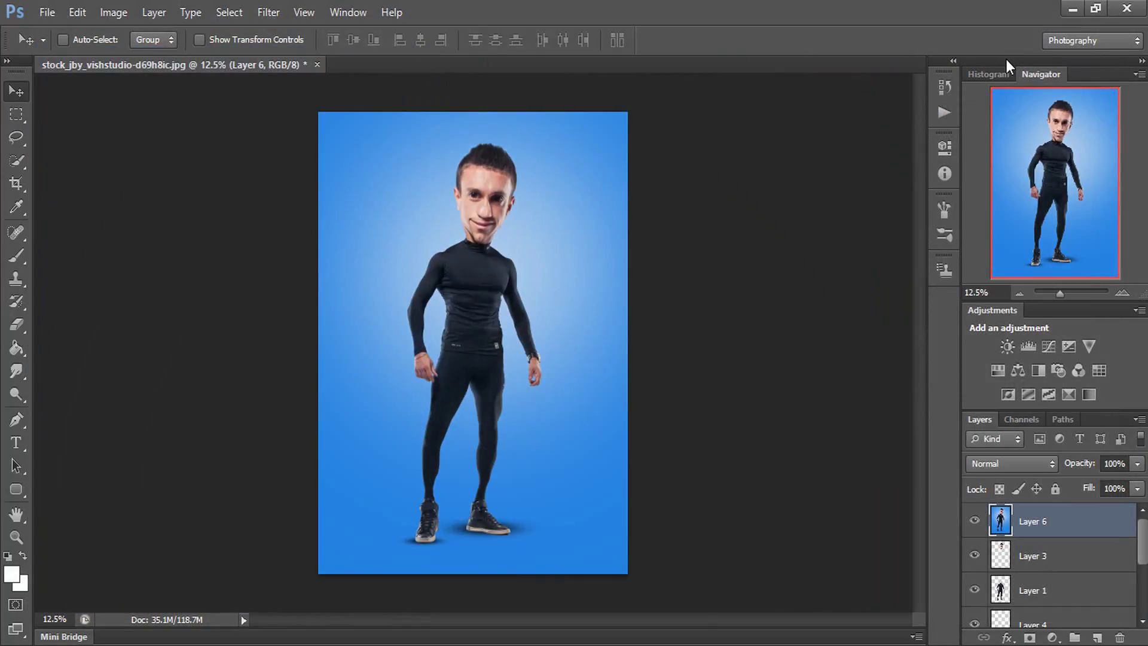
key(ctrl+plus)
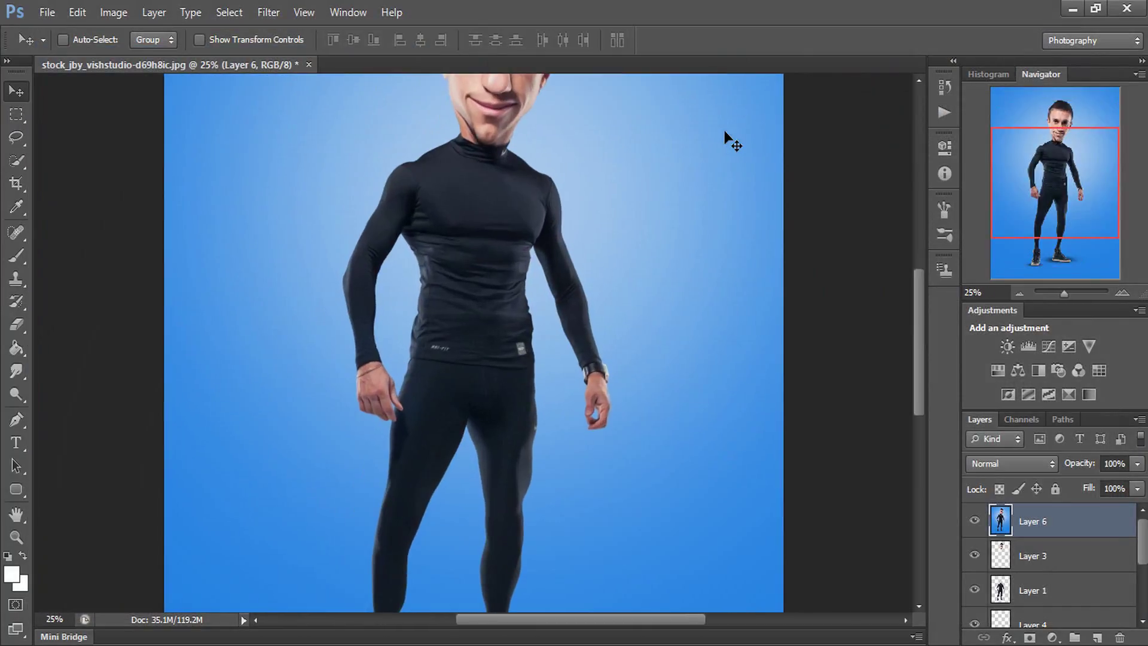
Step: Open Liquify zoomed on the head, trying a Bloat near the left ear and undoing it
click(268, 12)
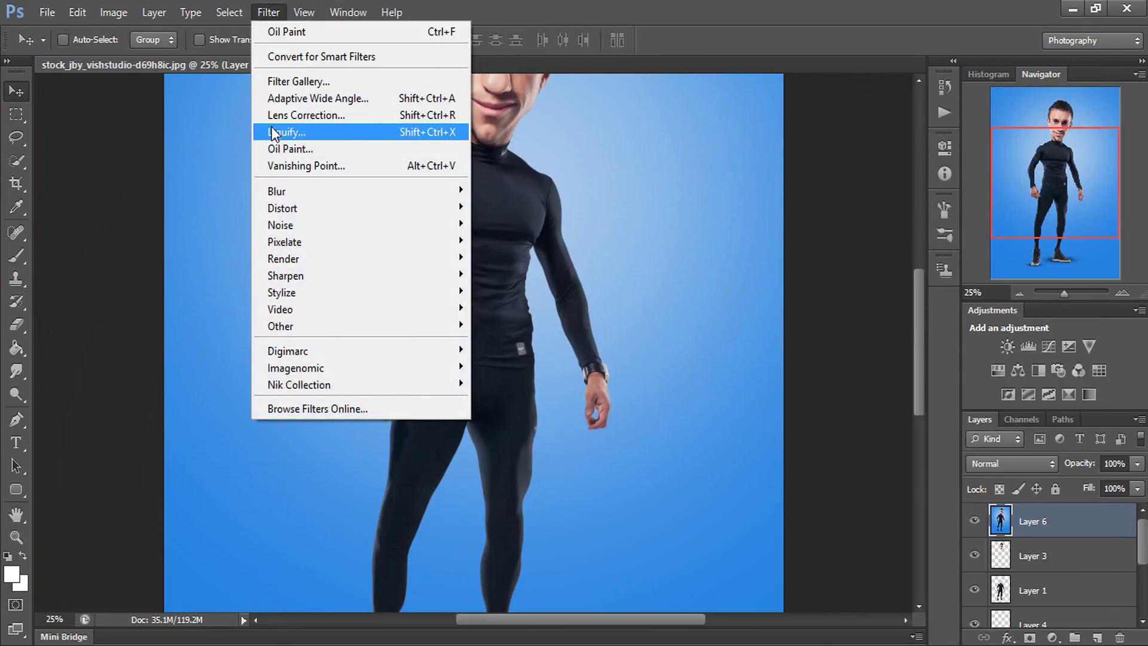
click(273, 132)
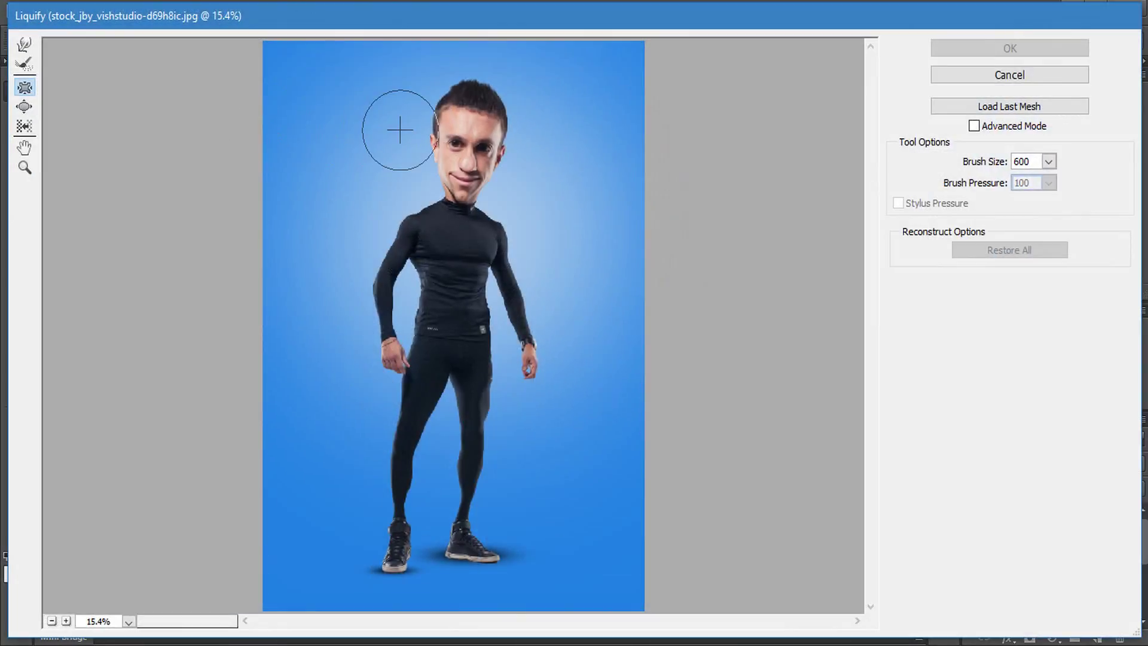
key(ctrl+plus)
key(ctrl+plus)
scroll(400, 129, up, 5)
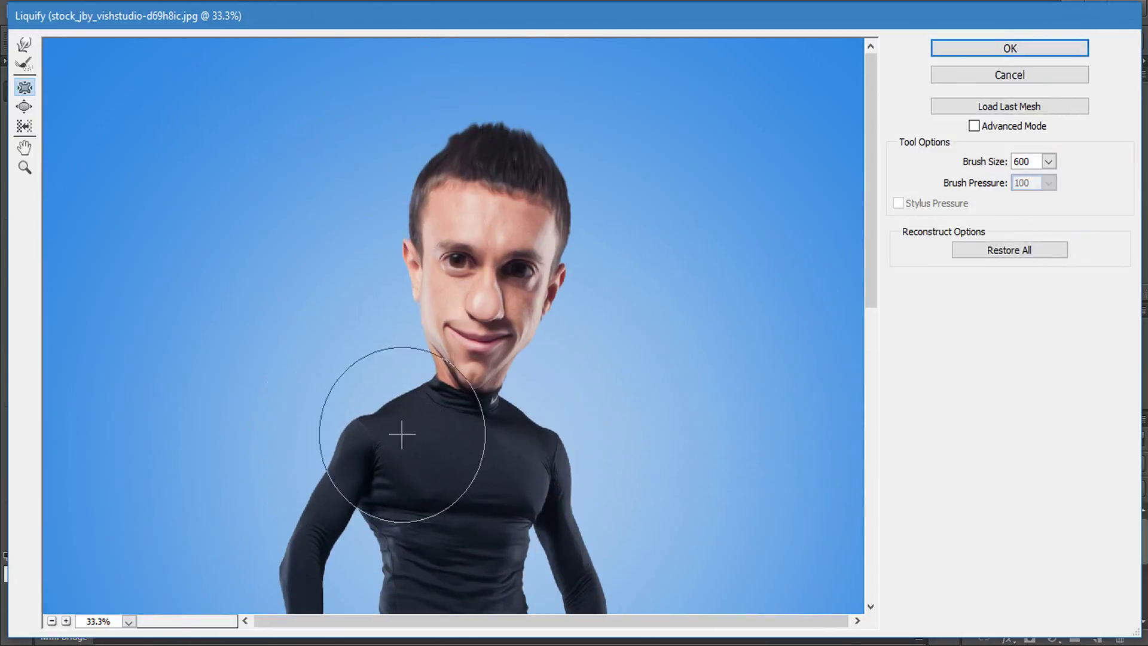
key(bracketleft)
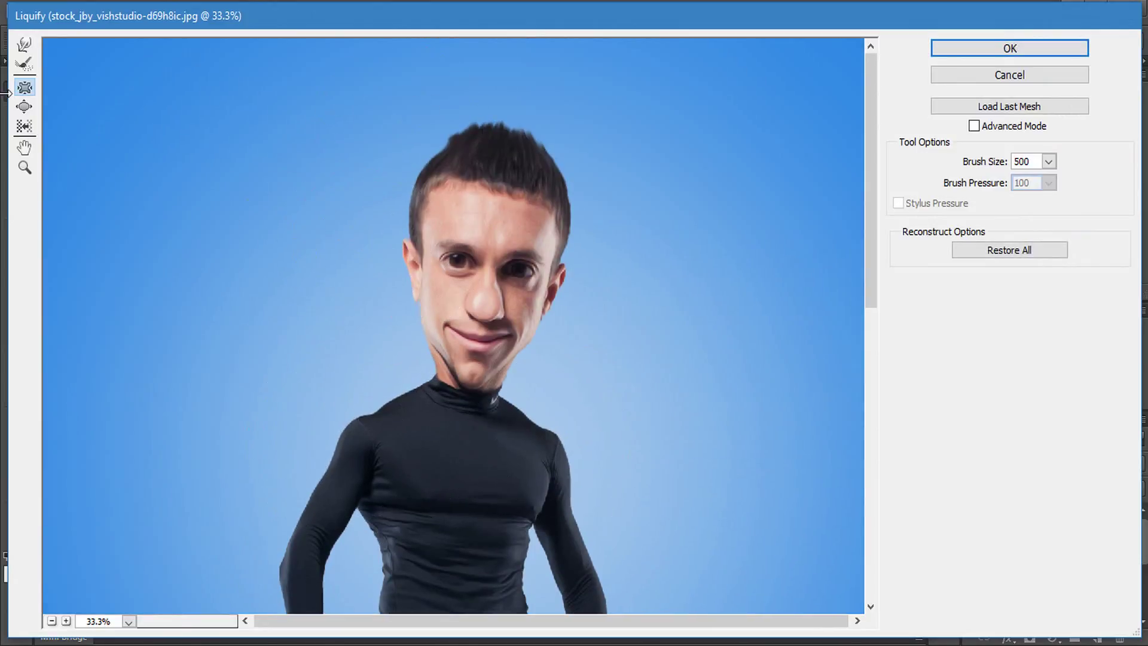
click(24, 107)
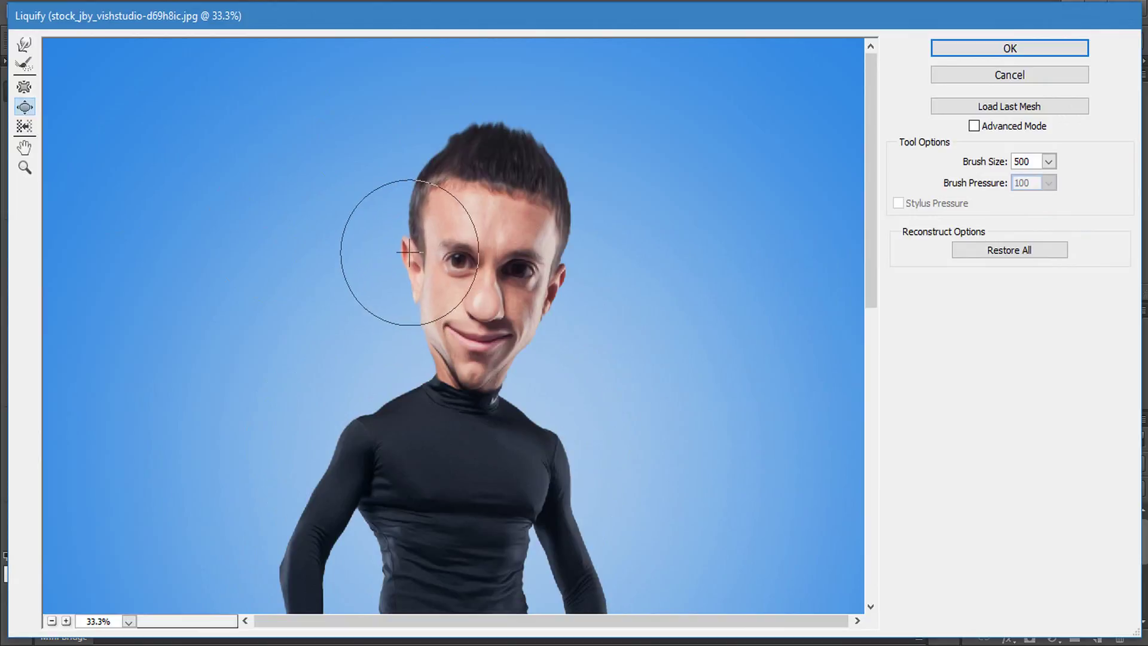
key(ctrl+z)
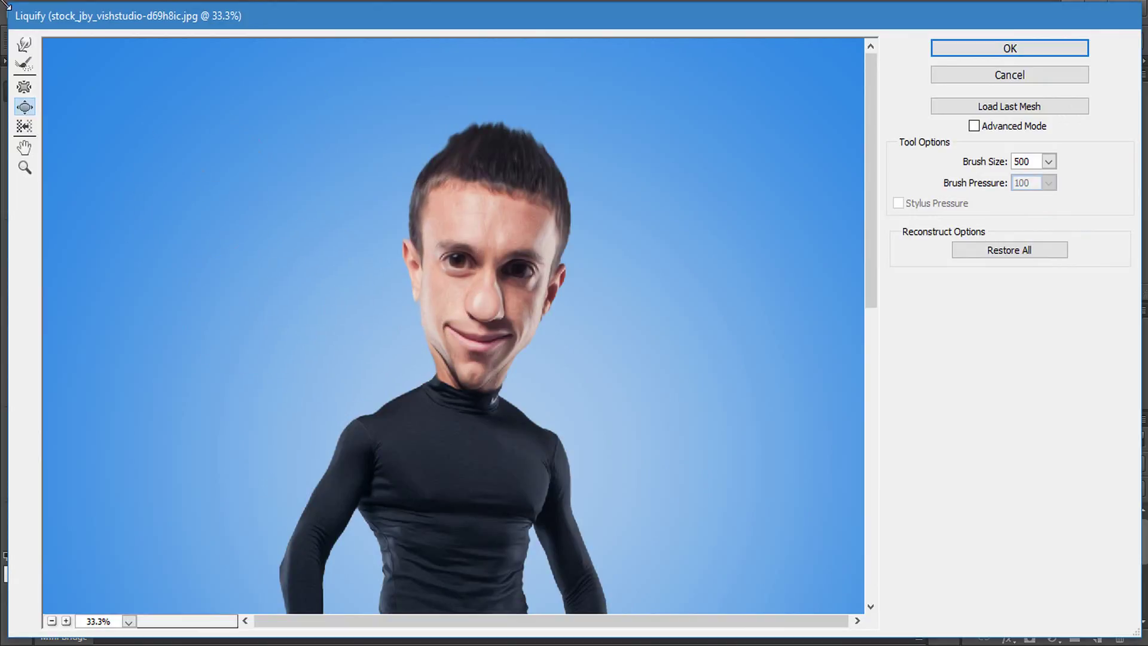
Step: With a 200 px Forward Warp, push both ears outward and slim the cheek beside the mouth
click(24, 45)
key(bracketleft)
key(bracketleft)
key(bracketleft)
drag(401, 248, 390, 244)
drag(563, 272, 569, 265)
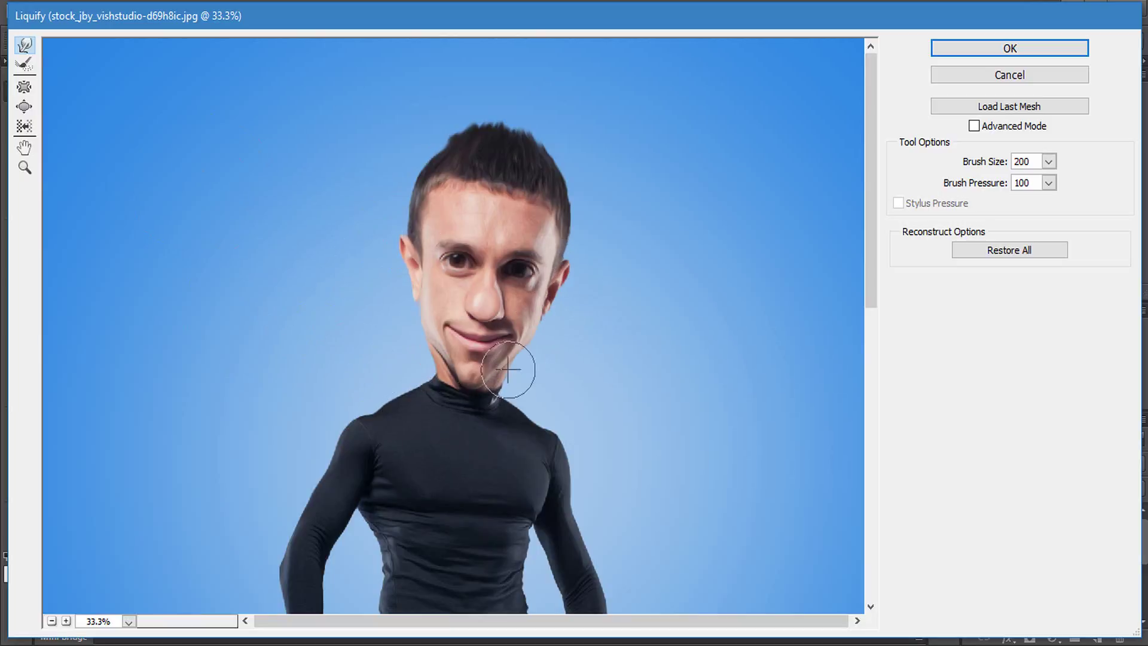
drag(394, 342, 429, 325)
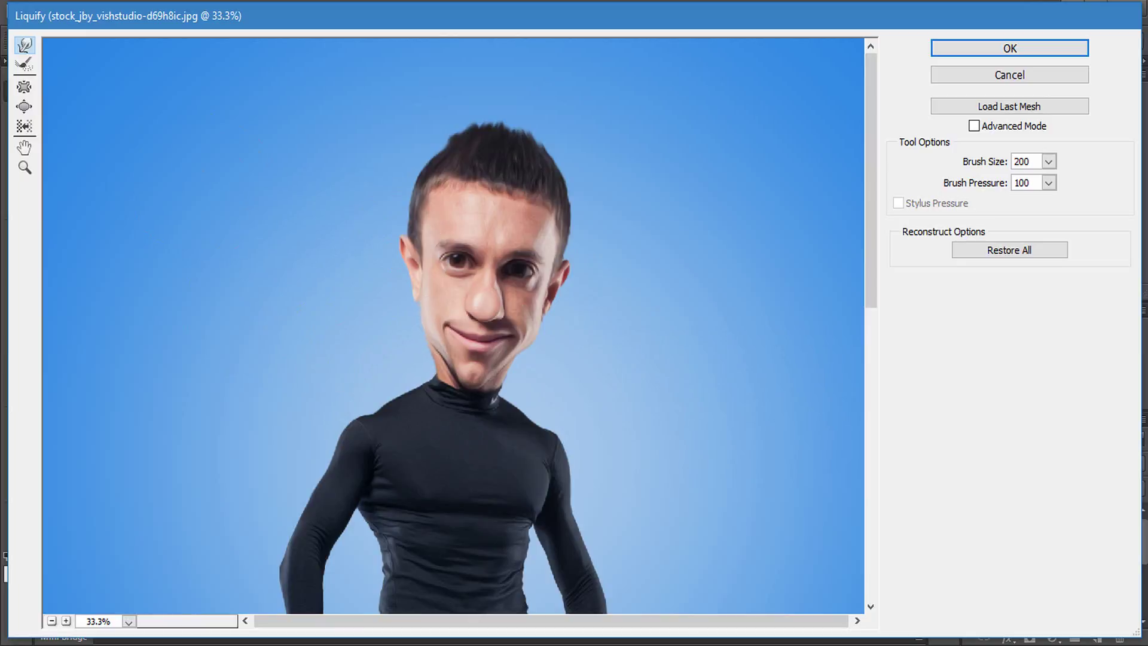
Step: Push the hip edge slightly inward with a 300 px Forward Warp brush
scroll(327, 372, down, 1)
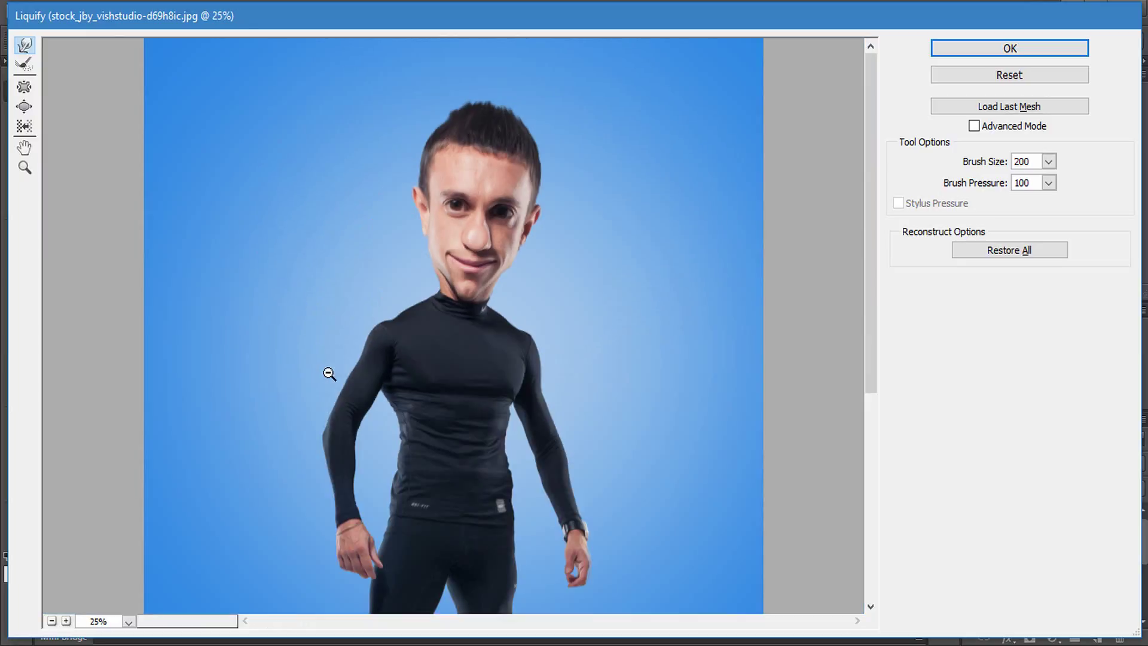
scroll(328, 371, up, 1)
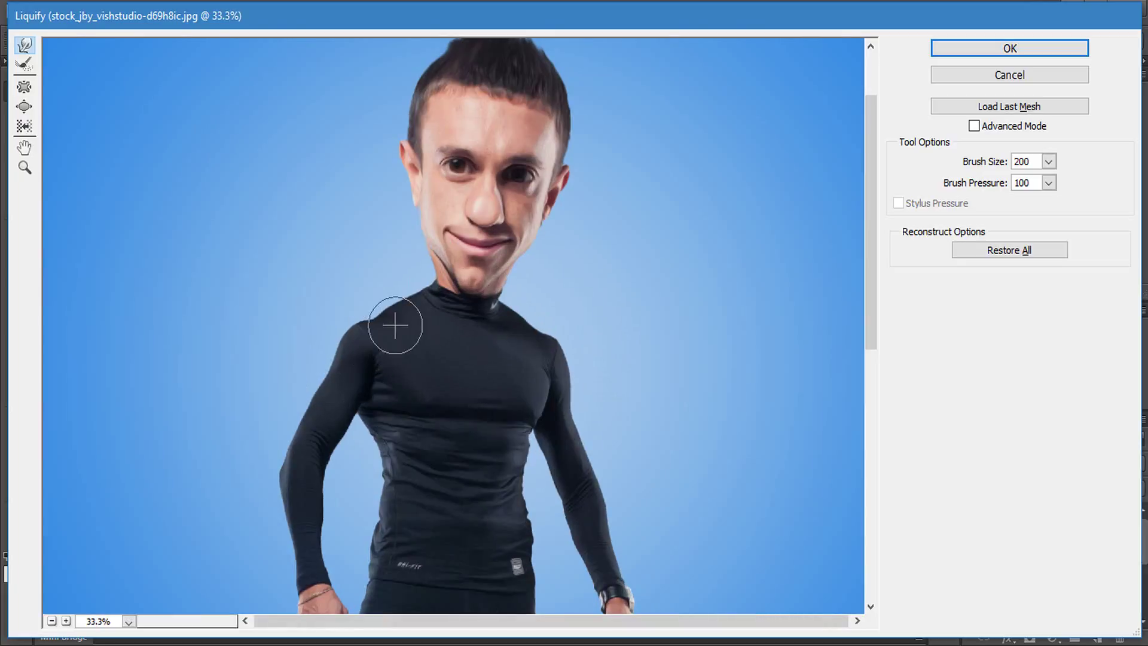
scroll(397, 323, down, 3)
scroll(397, 323, down, 2)
key(bracketright)
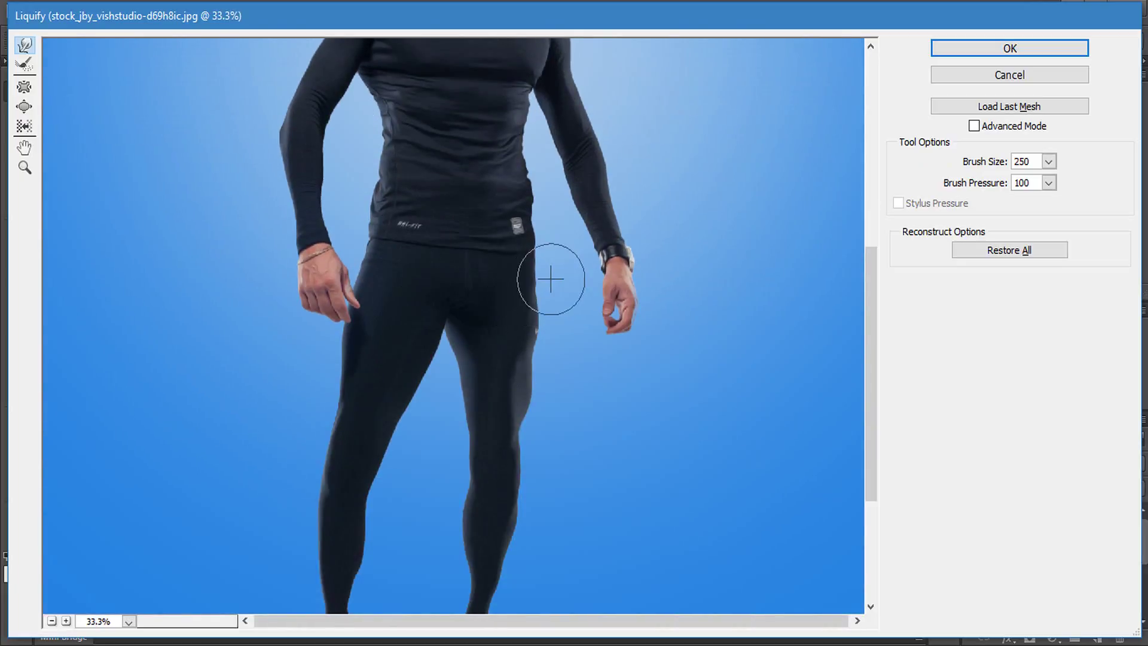
key(bracketright)
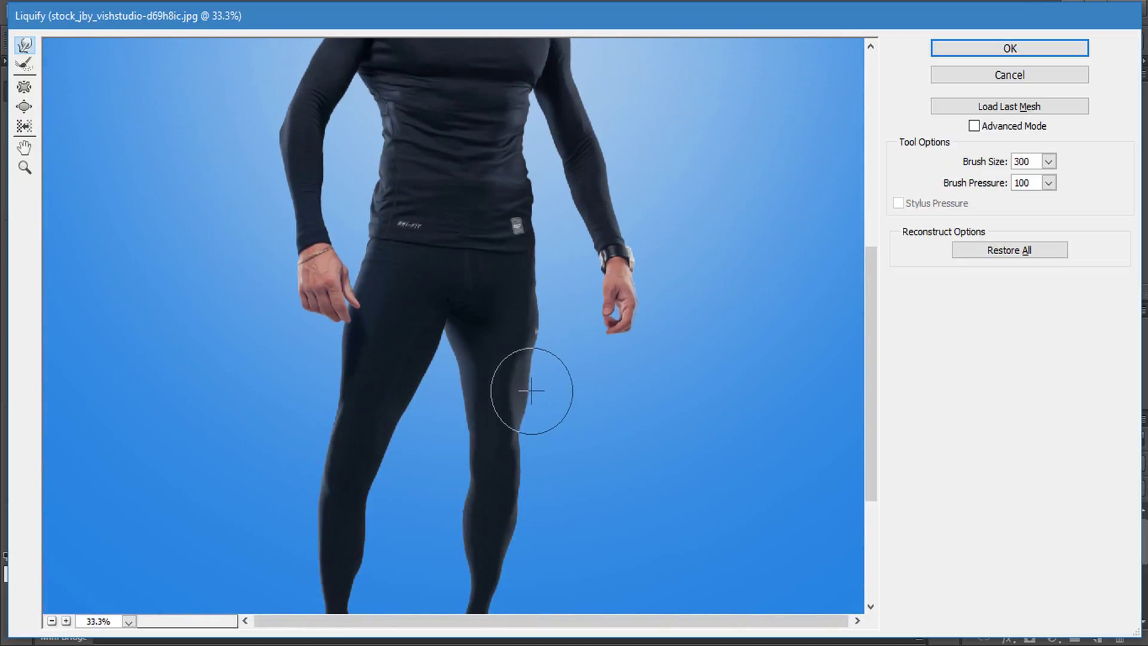
drag(535, 391, 541, 309)
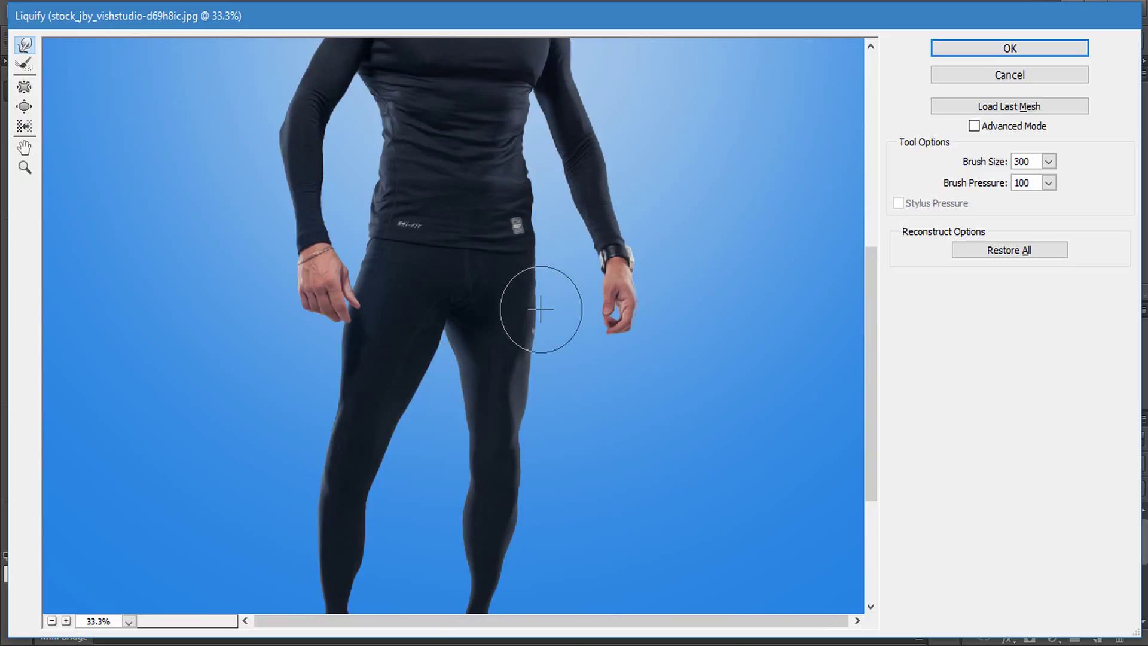
Step: Apply the Liquify changes and zoom out to the whole image
scroll(415, 432, down, 2)
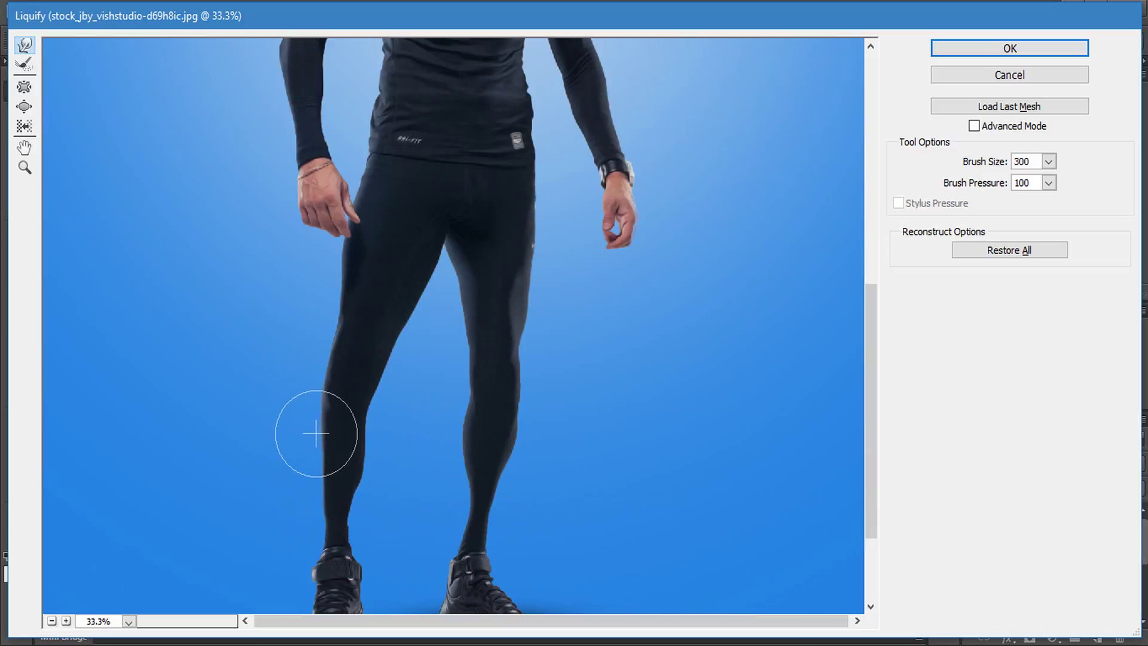
scroll(225, 251, up, 3)
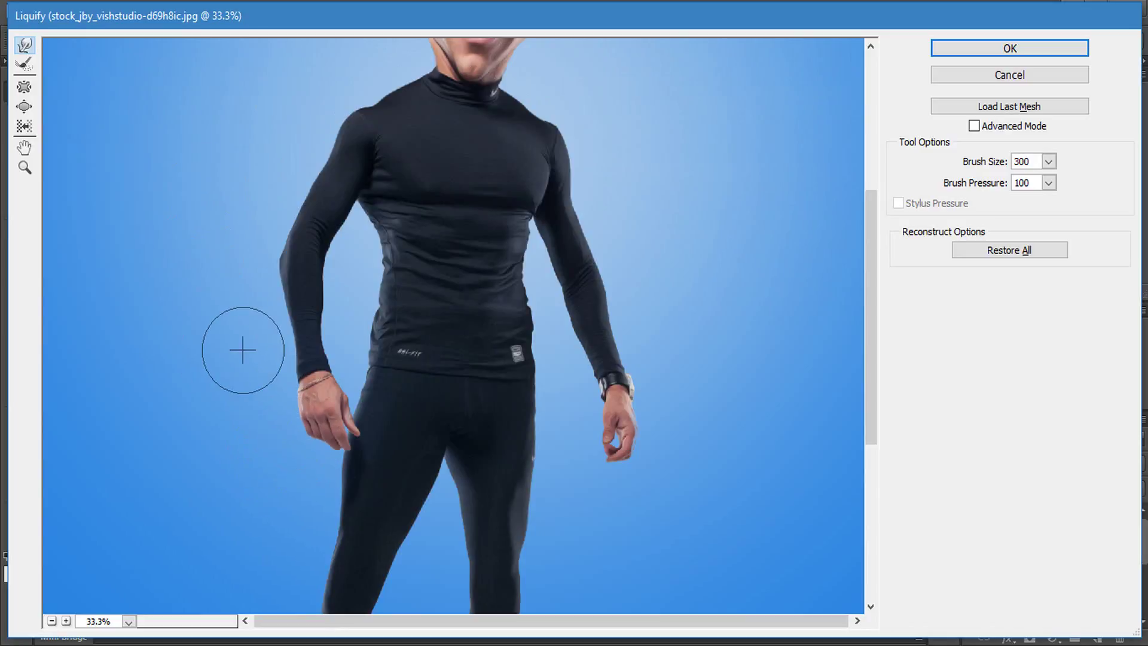
key(ctrl+minus)
key(ctrl+minus)
key(ctrl+minus)
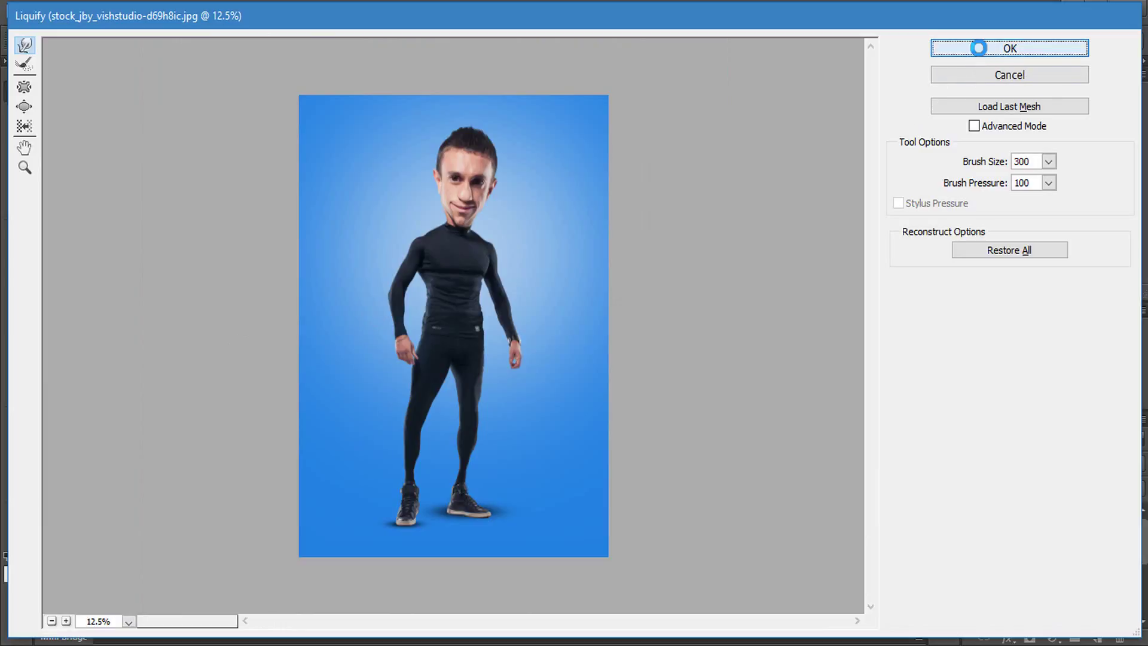
key(Return)
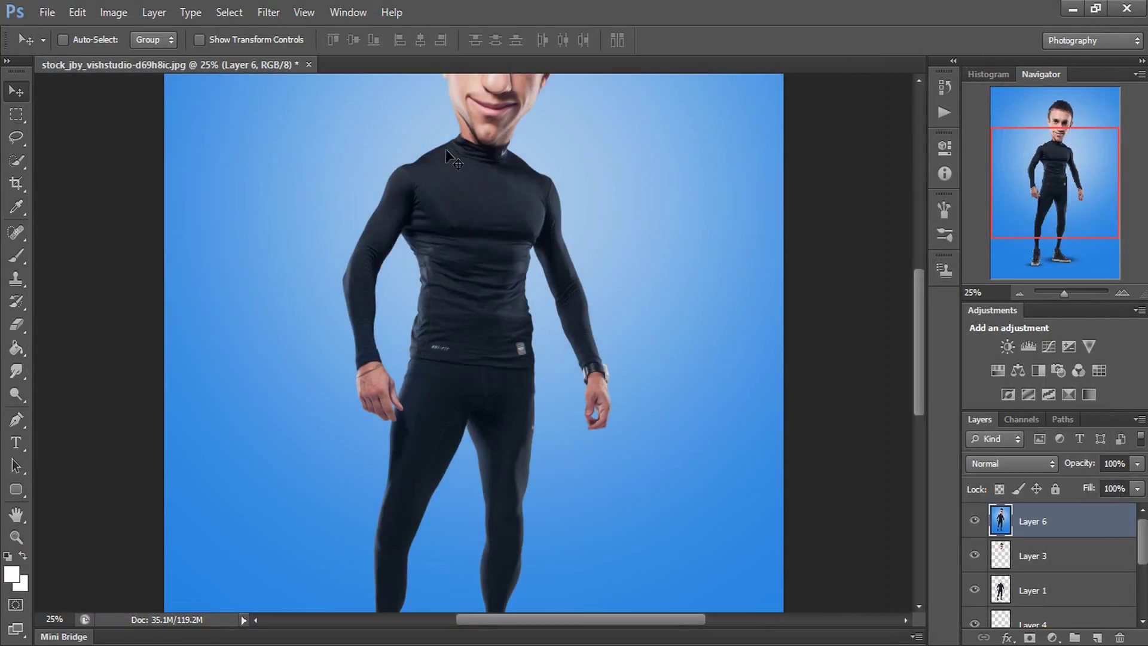
key(ctrl+minus)
key(ctrl+minus)
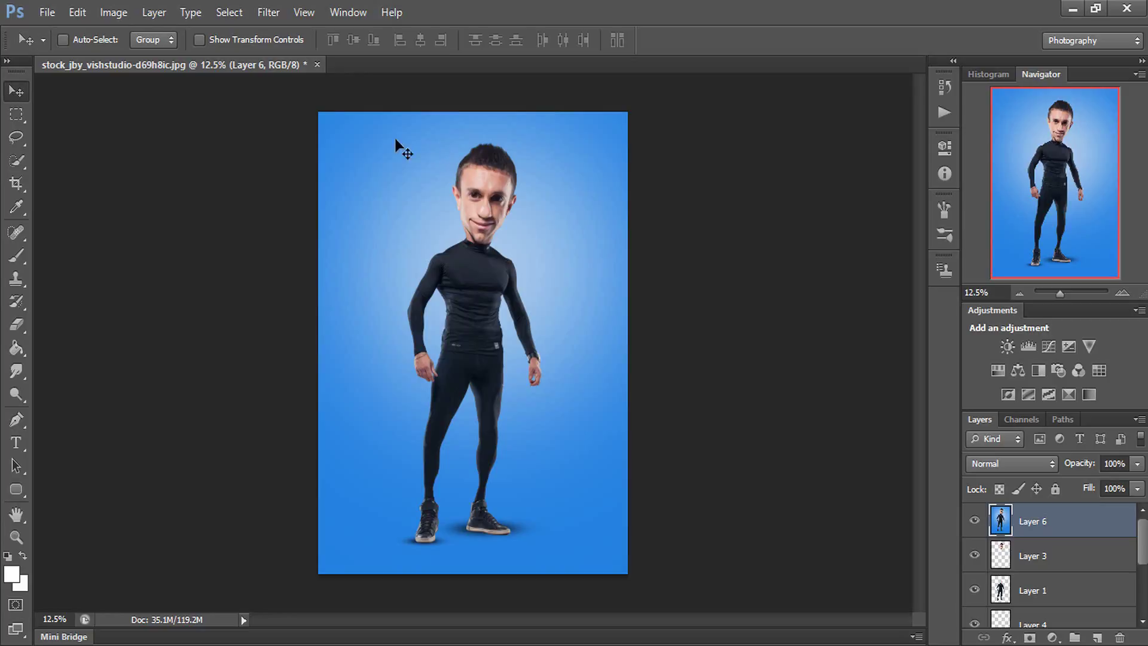
click(263, 13)
mouse_move(296, 368)
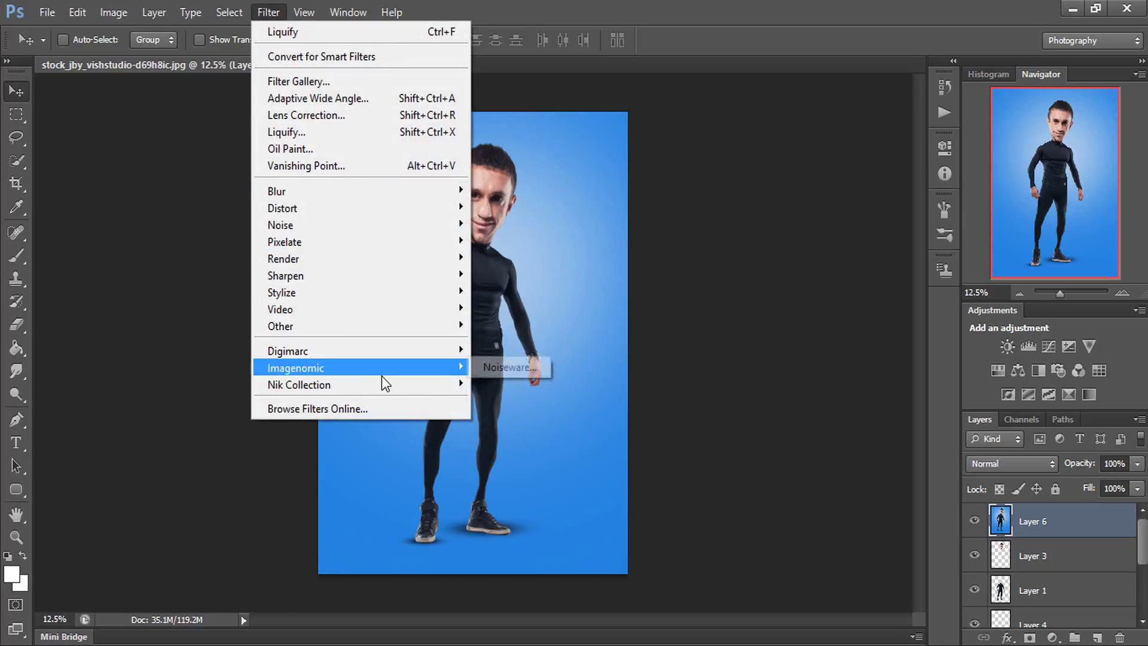
Step: Apply Color Efex Pro 4 Detail Extractor at 17%, Contrast 3%, Saturation 13%
click(481, 392)
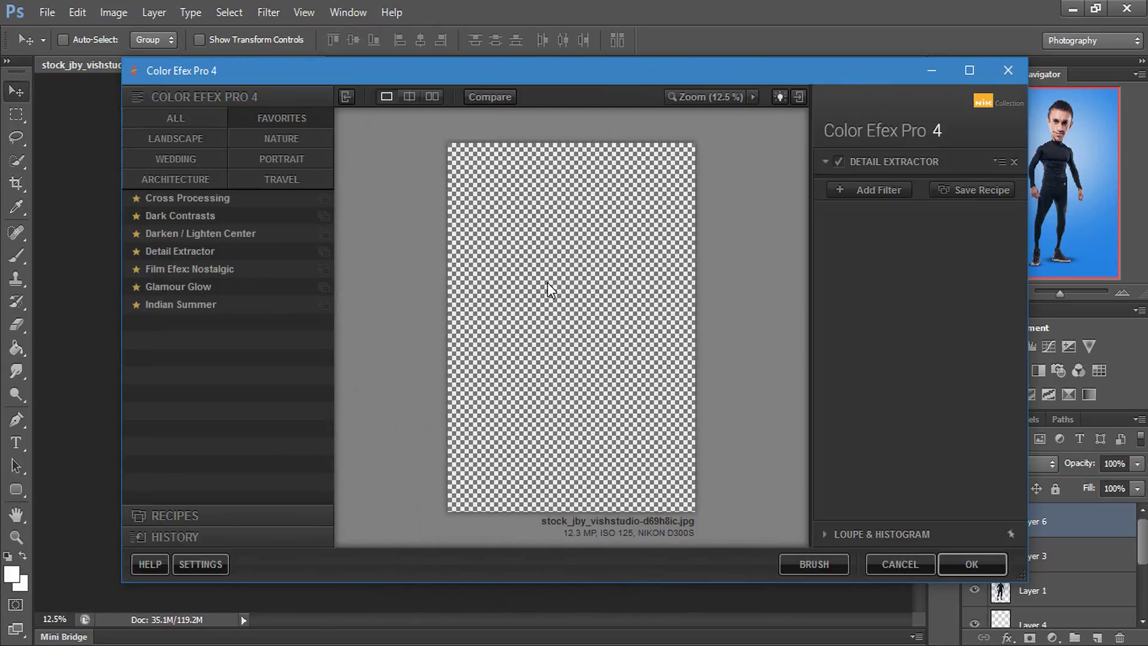
click(660, 241)
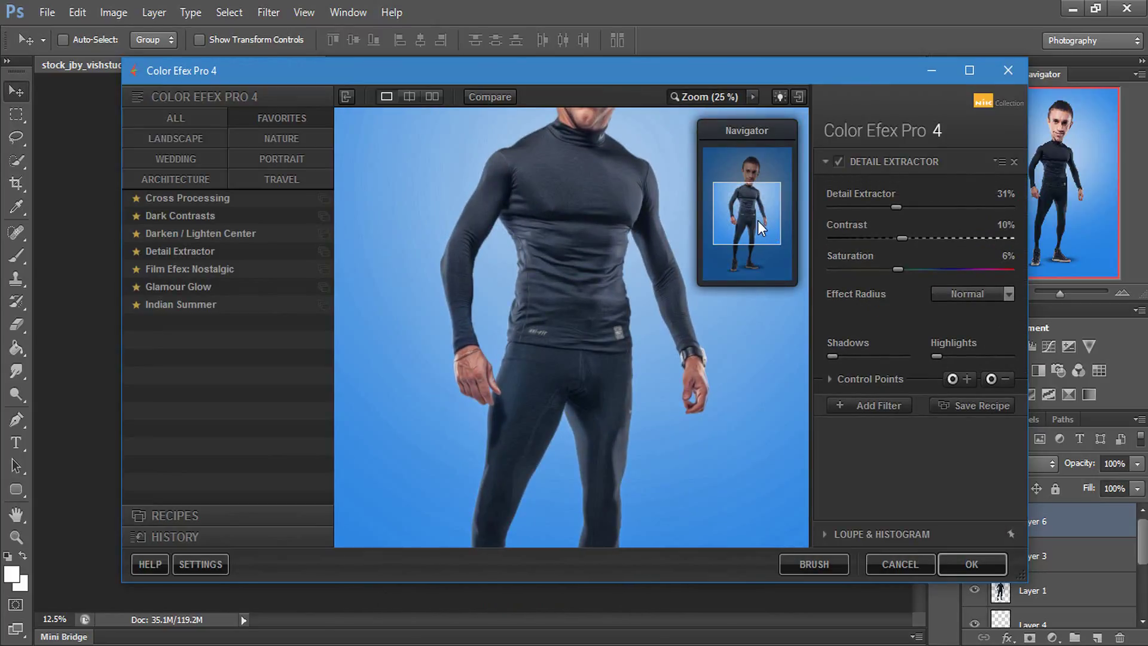
mouse_move(771, 228)
mouse_down()
mouse_move(778, 198)
mouse_move(861, 209)
mouse_move(907, 237)
mouse_move(895, 236)
mouse_move(906, 269)
mouse_up()
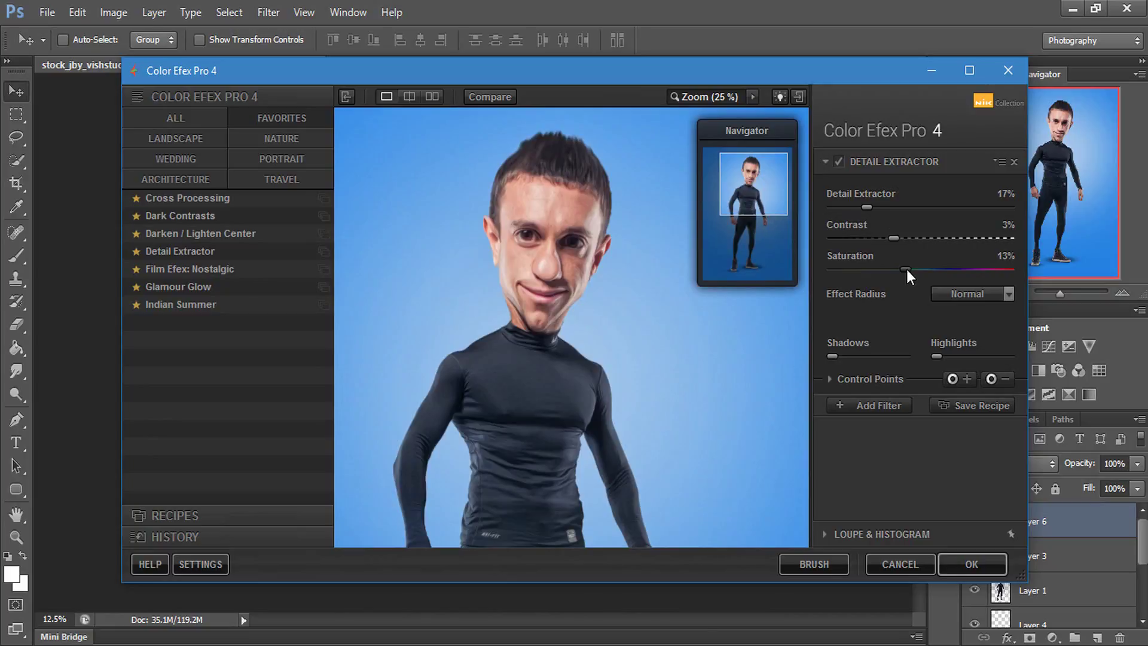
key(ctrl+0)
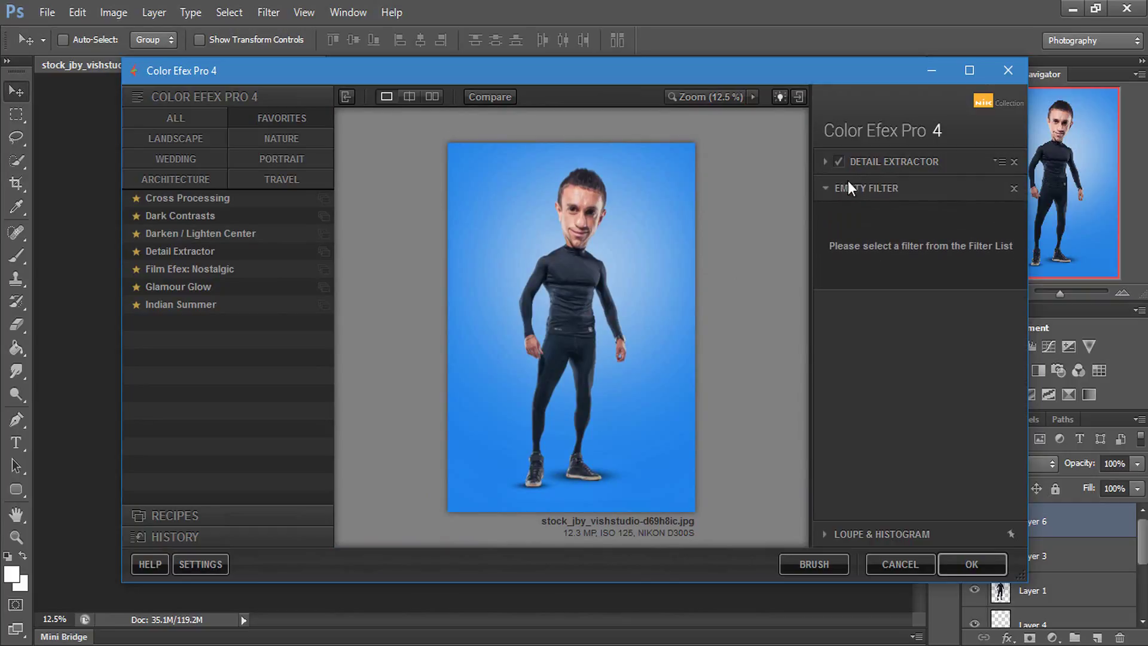
click(956, 558)
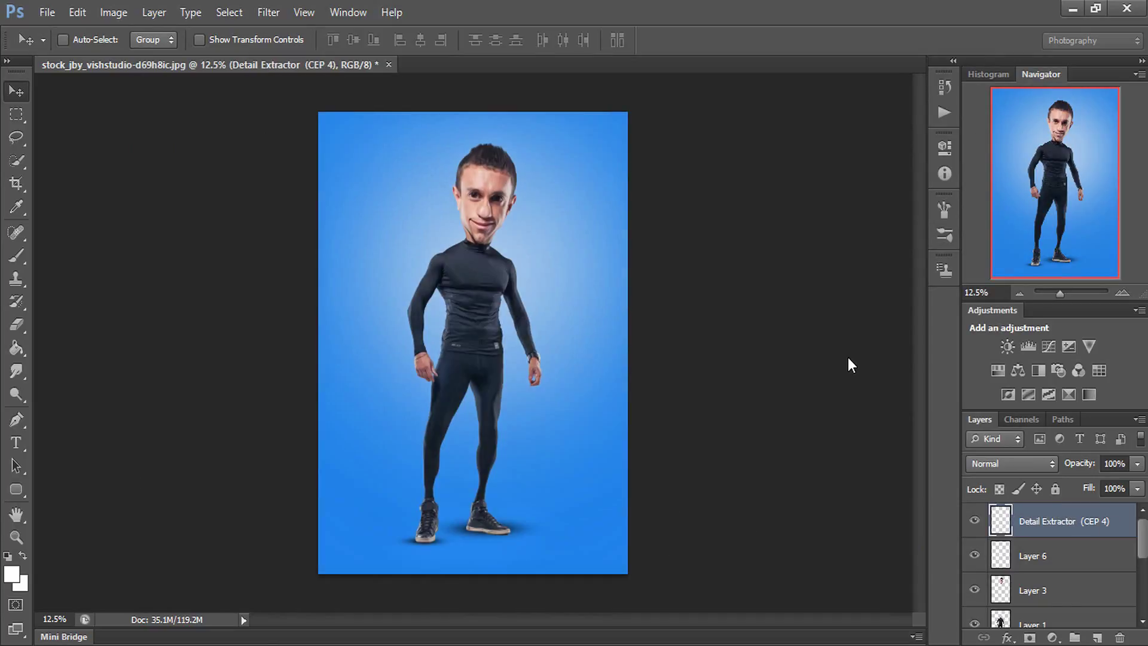
Step: Inspect the Detail Extractor layer's torso and face up close, then zoom out and add a layer group
key(ctrl+plus)
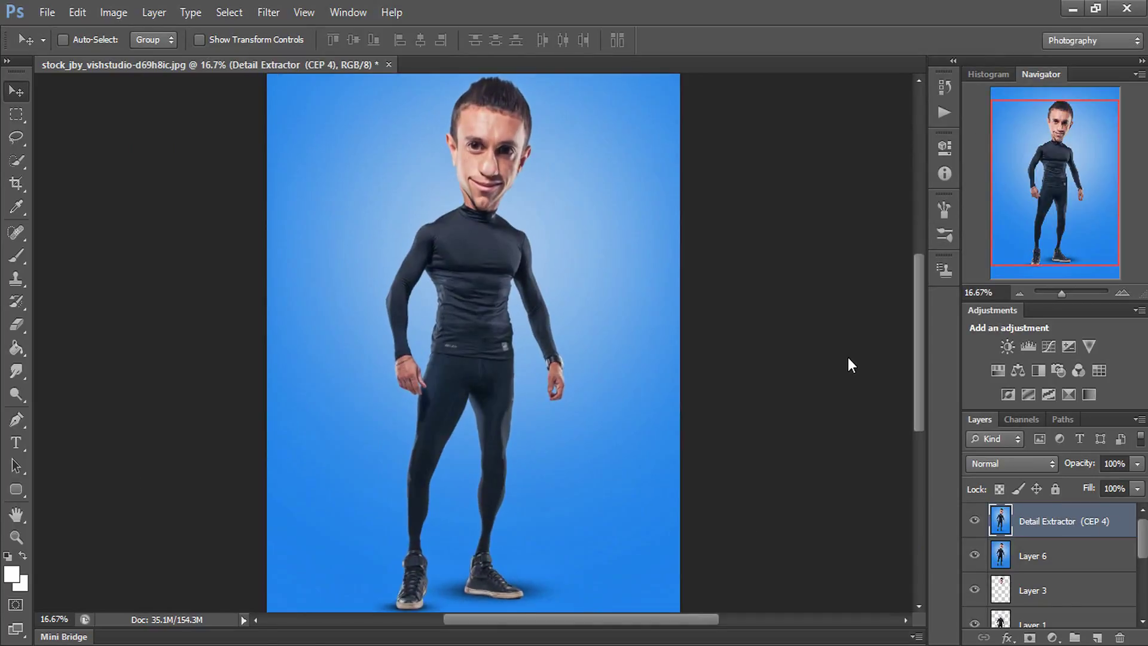
key(ctrl+plus)
key(ctrl+plus)
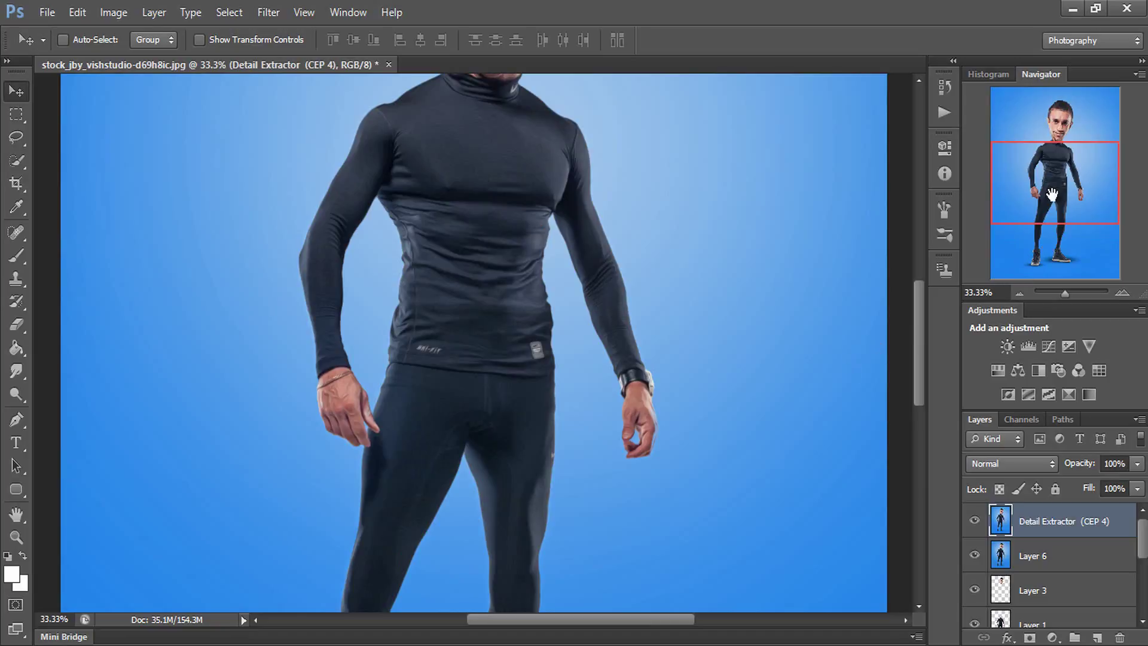
mouse_move(1052, 190)
mouse_down()
mouse_move(1053, 145)
mouse_move(1050, 173)
mouse_up()
key(ctrl+minus)
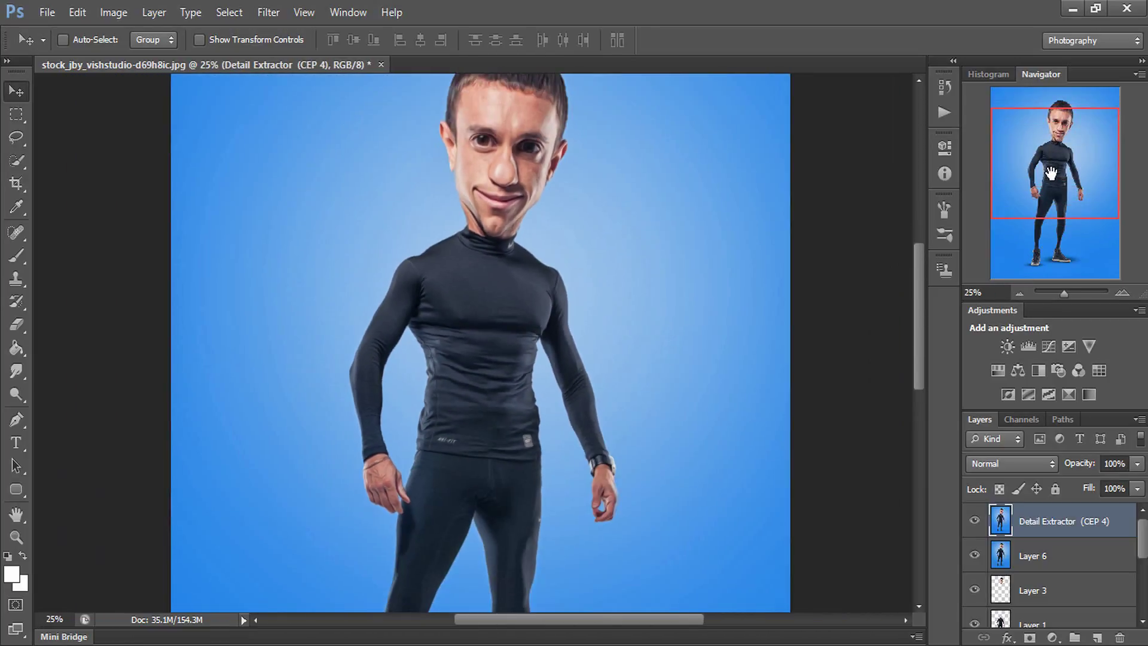
key(ctrl+minus)
key(ctrl+minus)
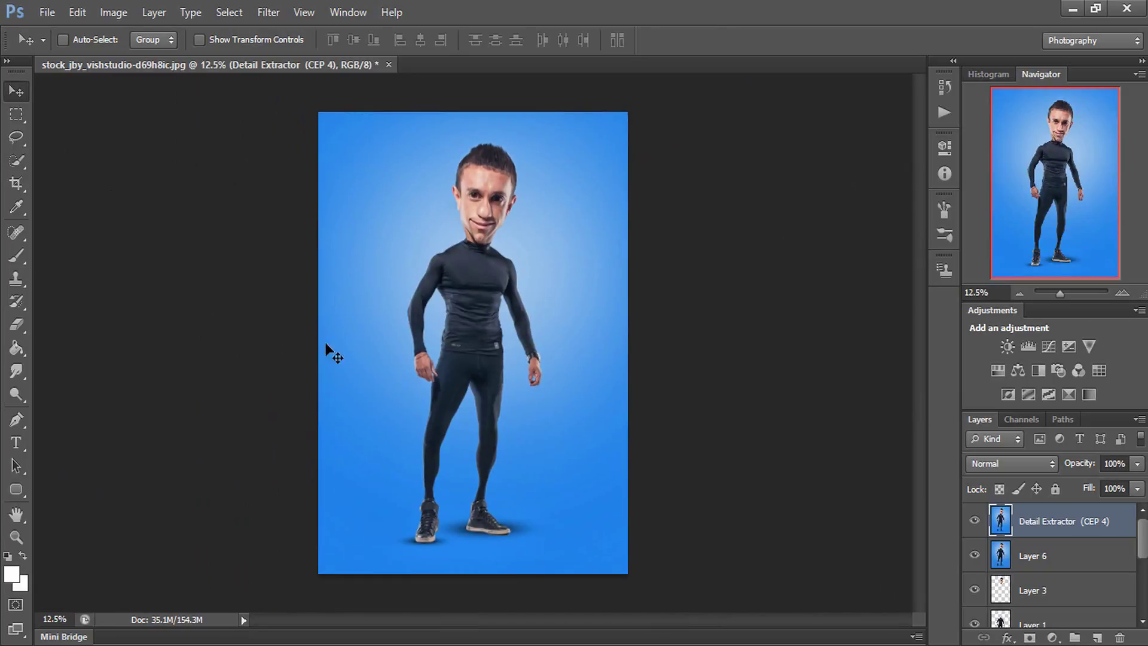
click(1074, 638)
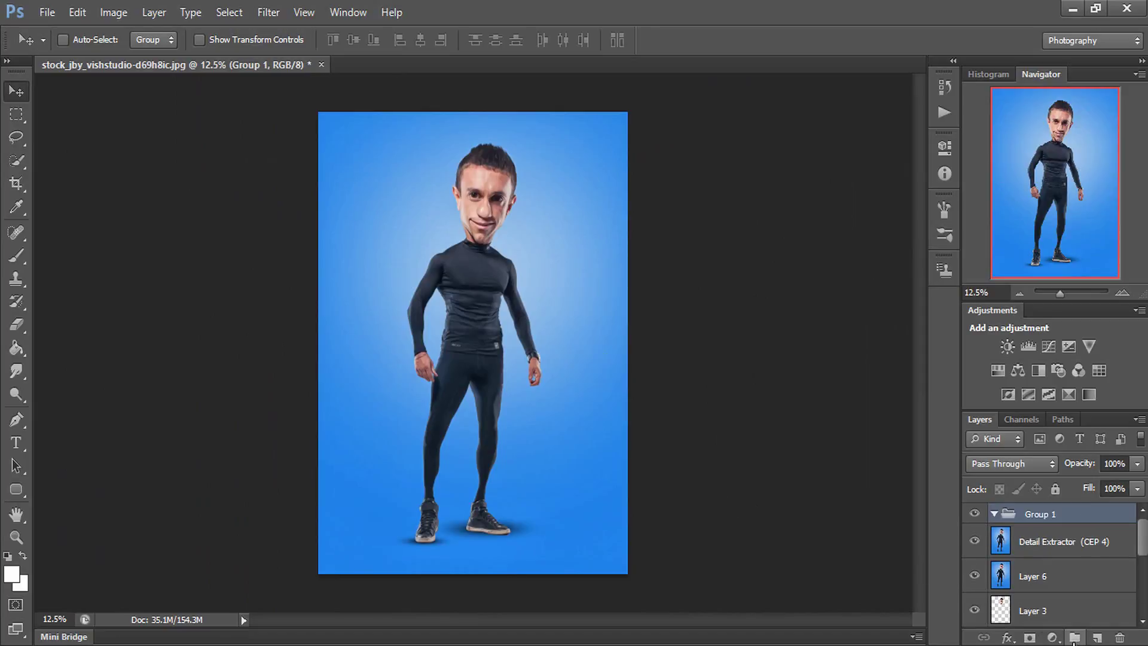
Step: Undo the empty group, then add a Levels layer raising the Blue channel's output black to 7
key(ctrl+z)
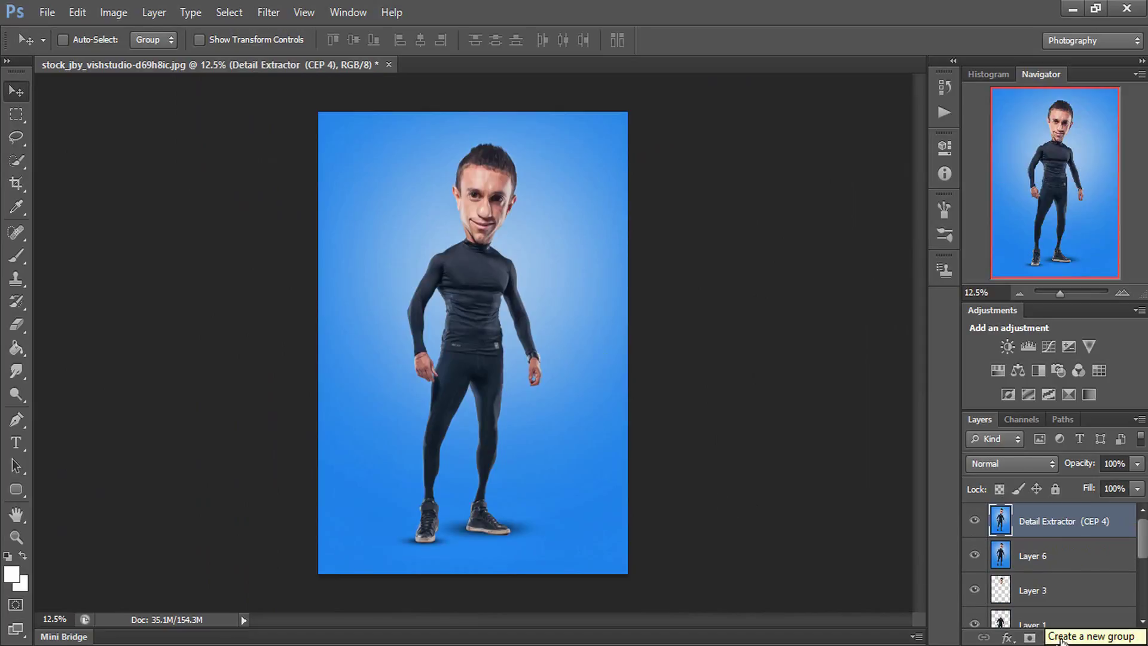
click(1052, 637)
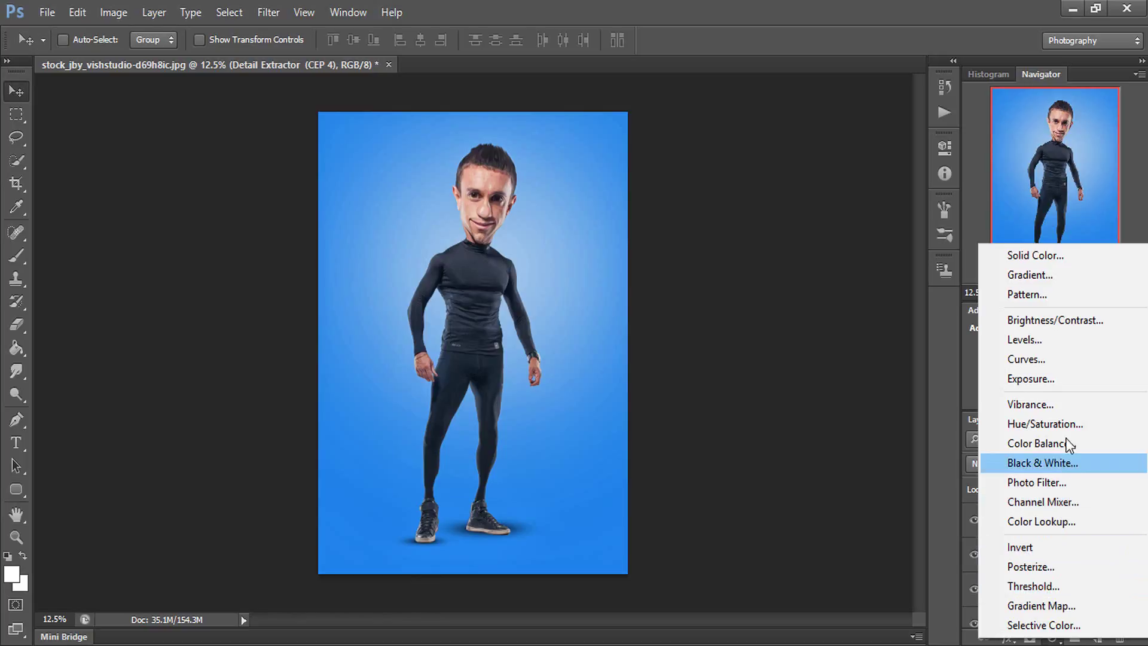
click(1061, 339)
click(845, 221)
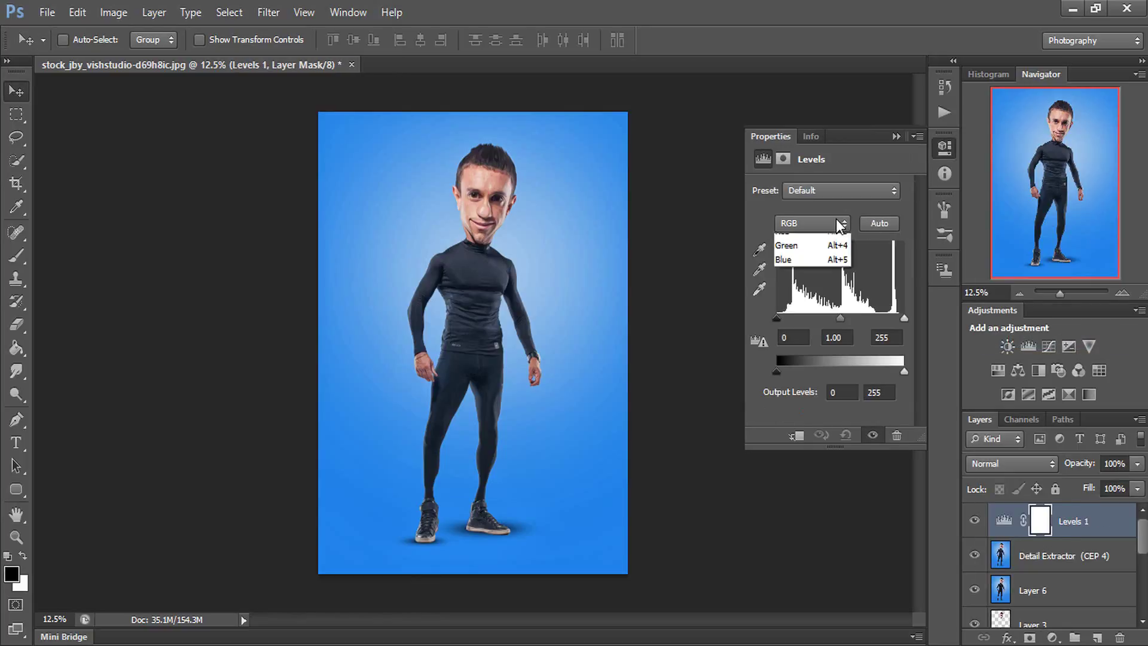
click(801, 267)
drag(777, 372, 780, 371)
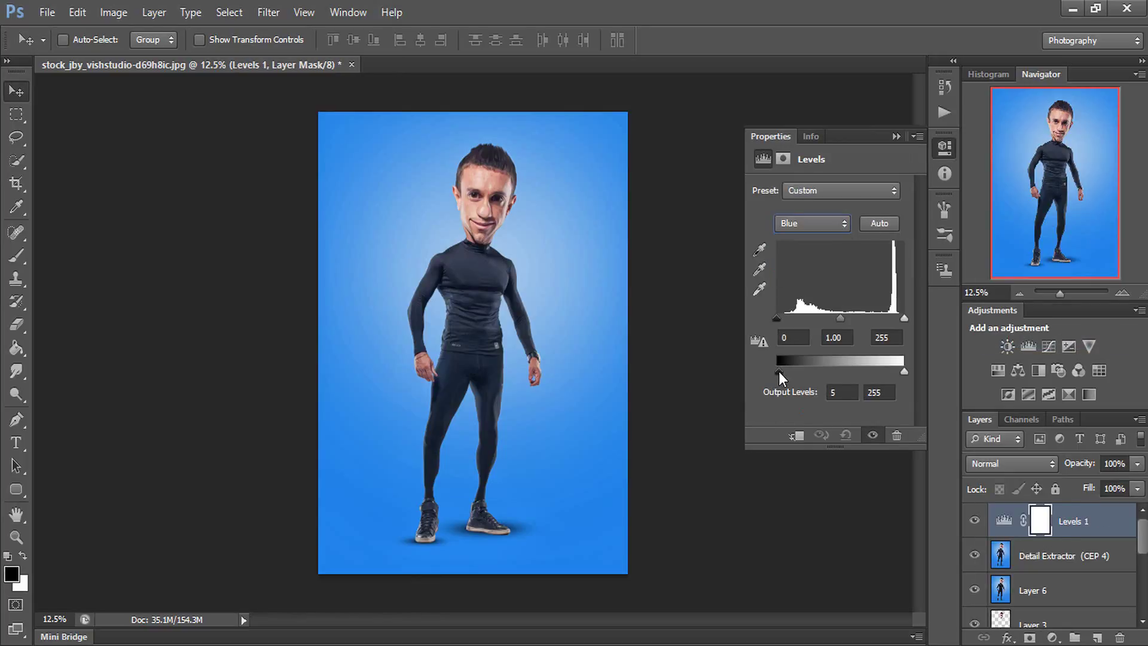